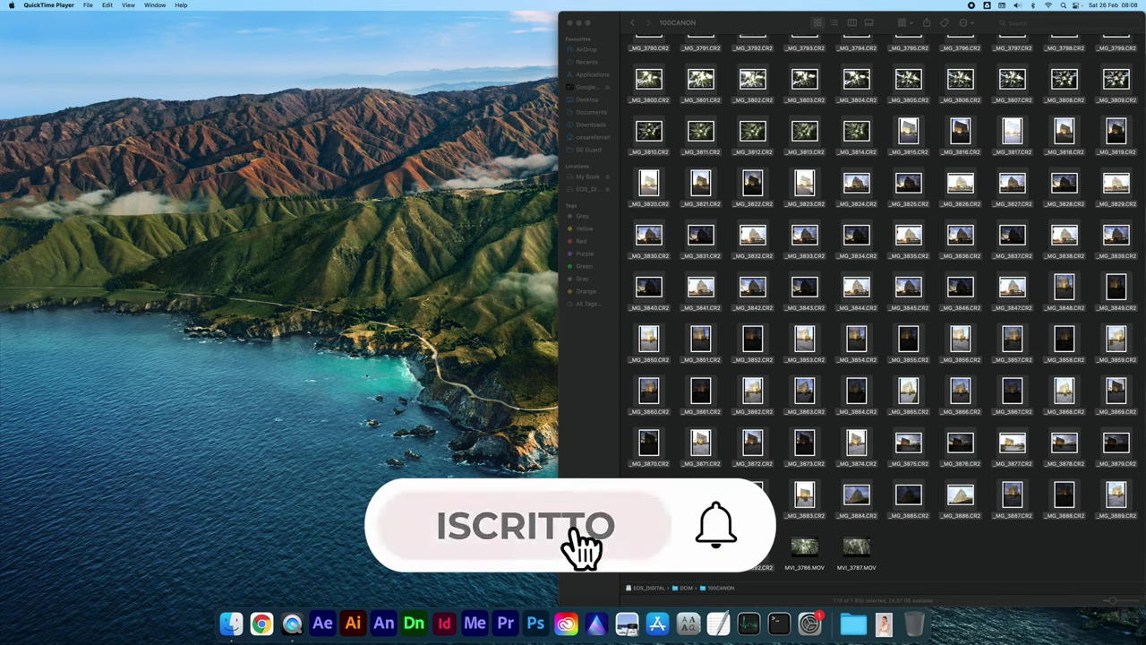
Select all CR2 photos and MOV clips in the 100CANON folder with Cmd+A
key("super+a")
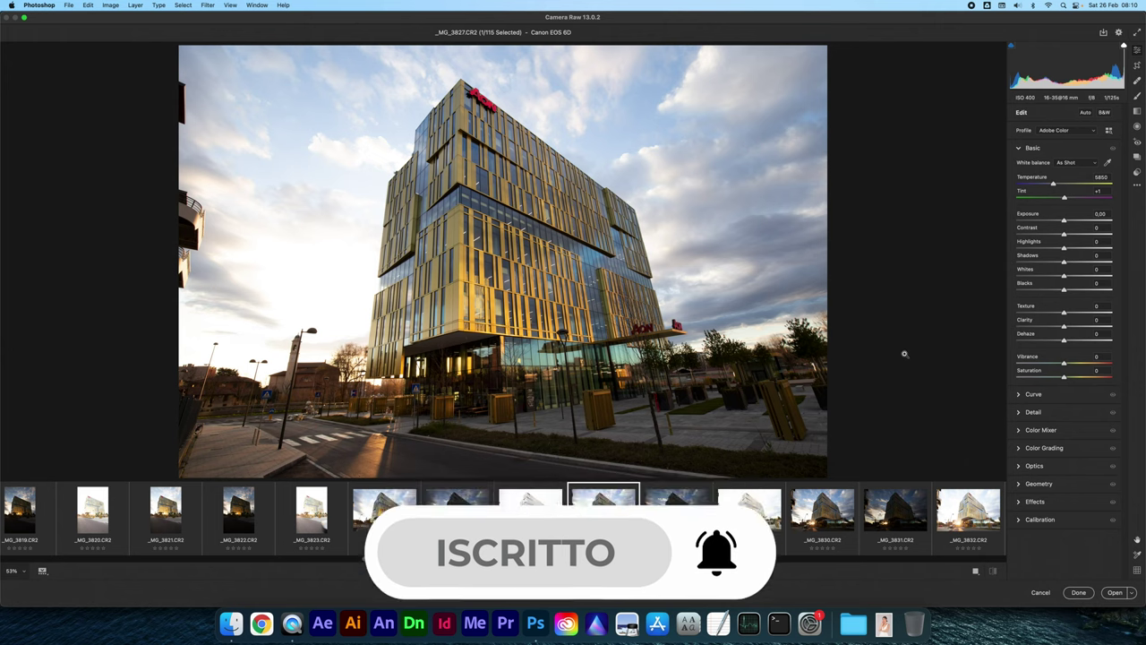
Compare and select bracketed exposures _MG_3827 through _MG_3829, then open their context menu
mouse_move(530, 512)
scroll(537, 515, "right", 3)
scroll(519, 529, "right", 3)
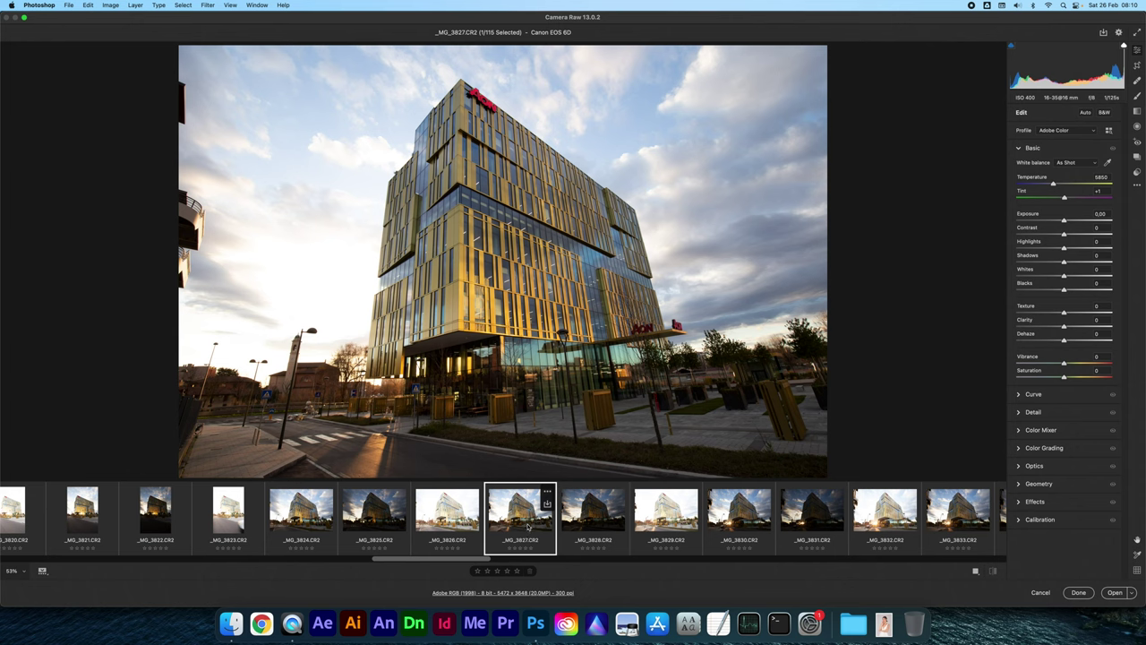
scroll(529, 526, "right", 2)
mouse_move(452, 515)
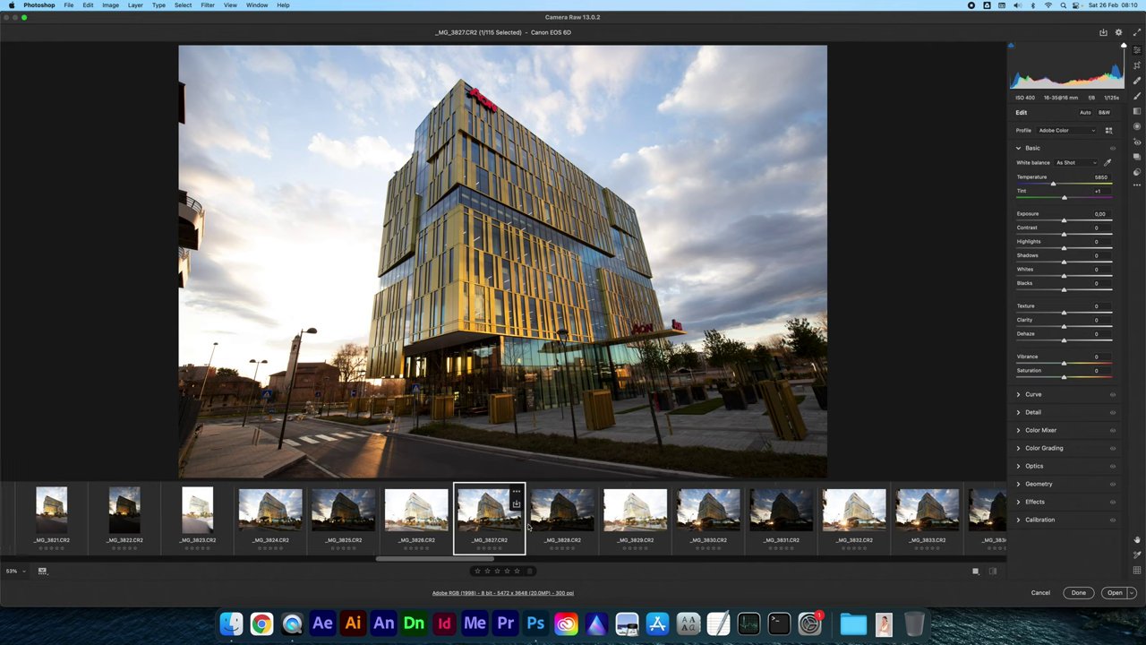
scroll(528, 527, "right", 2)
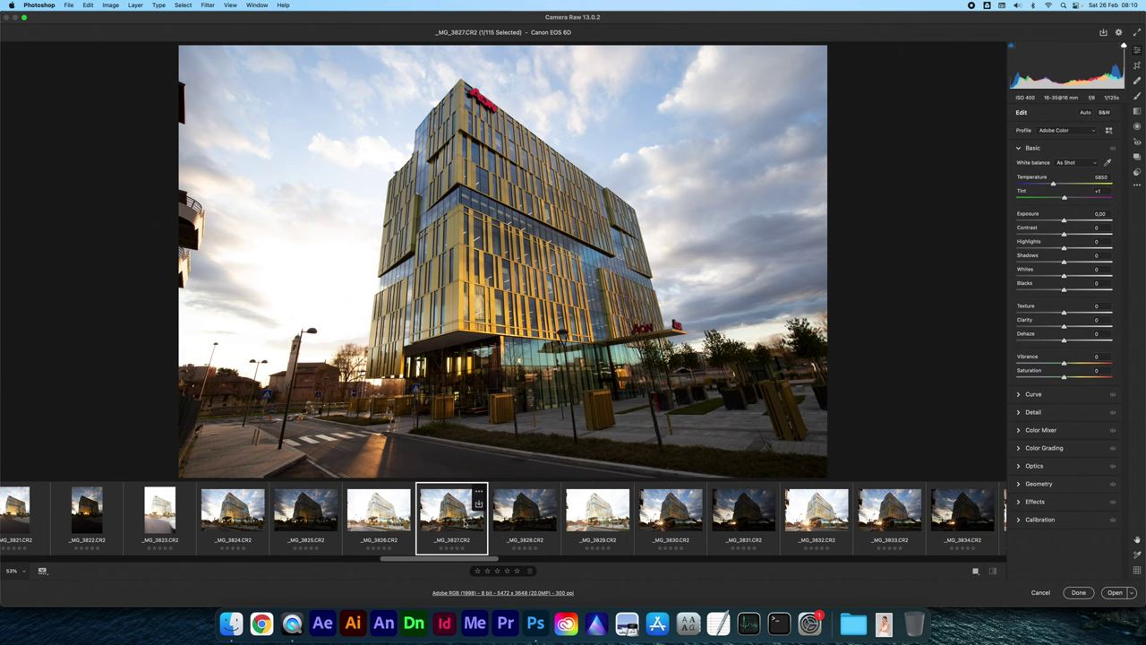
scroll(461, 525, "right", 1)
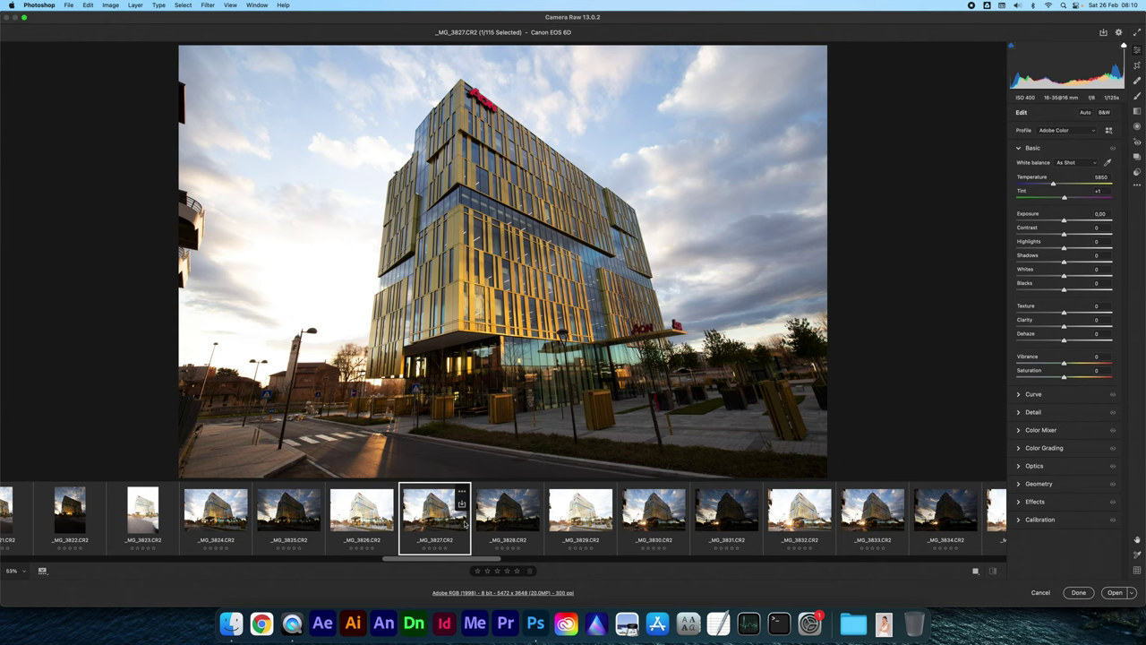
key("Right")
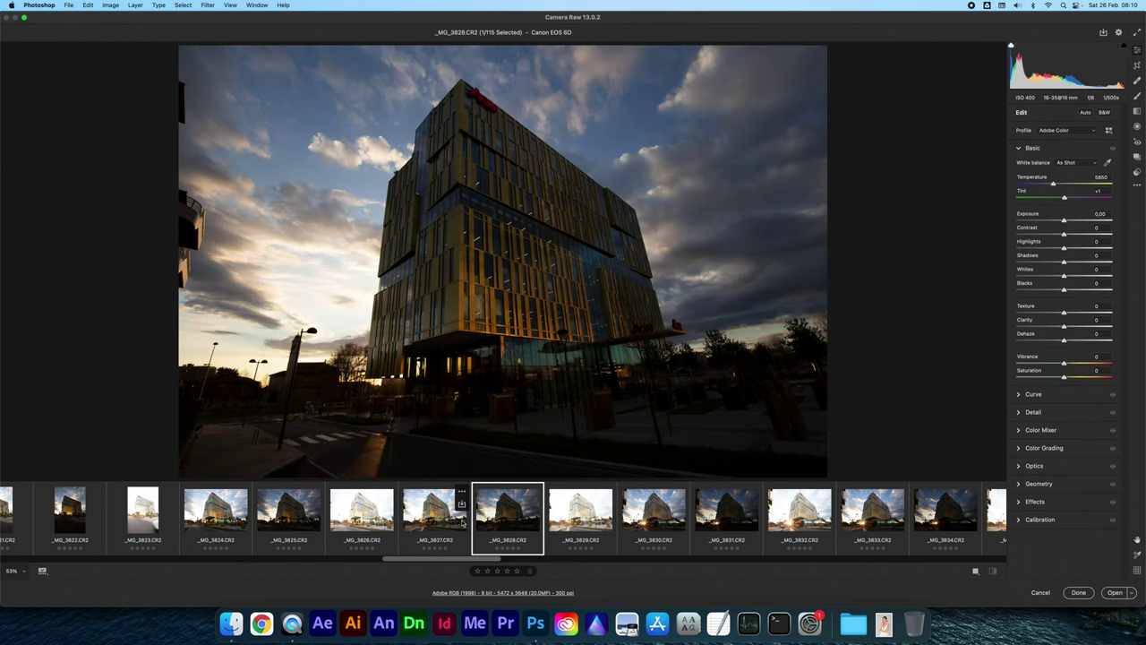
key("Right")
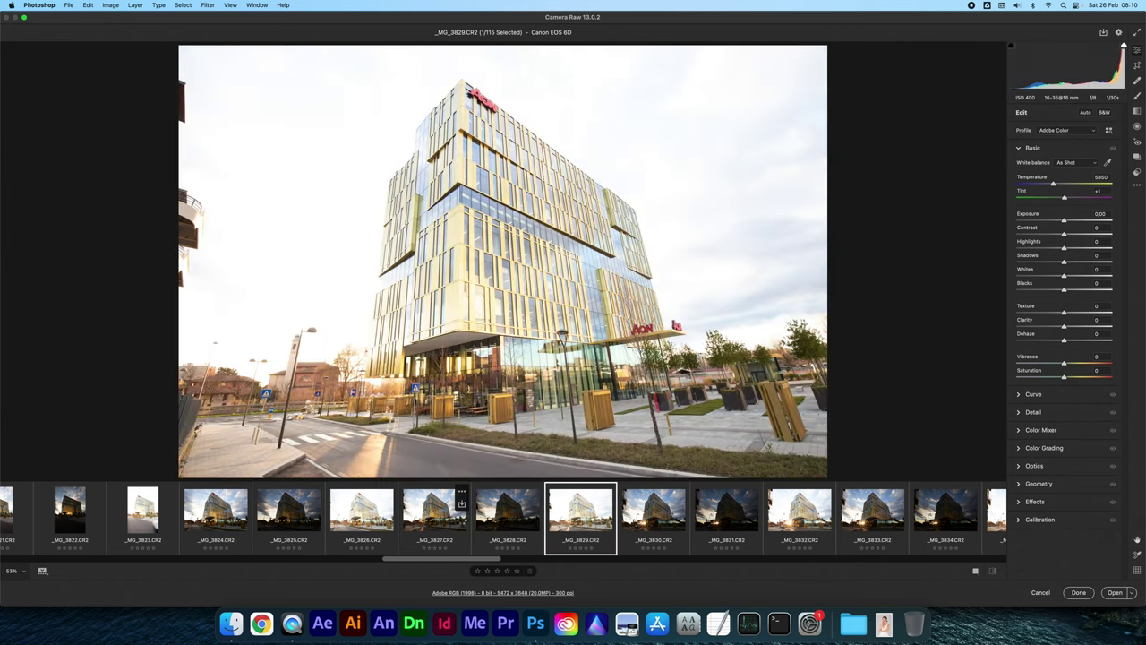
key("Left")
key("Left")
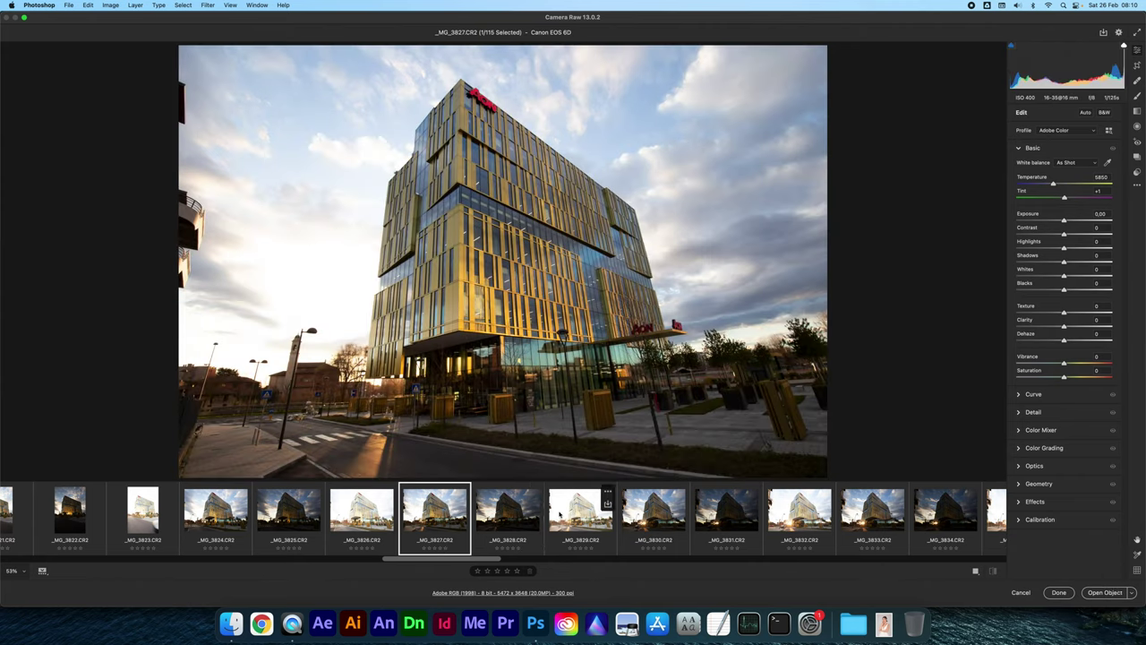
key("shift+Right")
key("shift+Right")
right_click(422, 525)
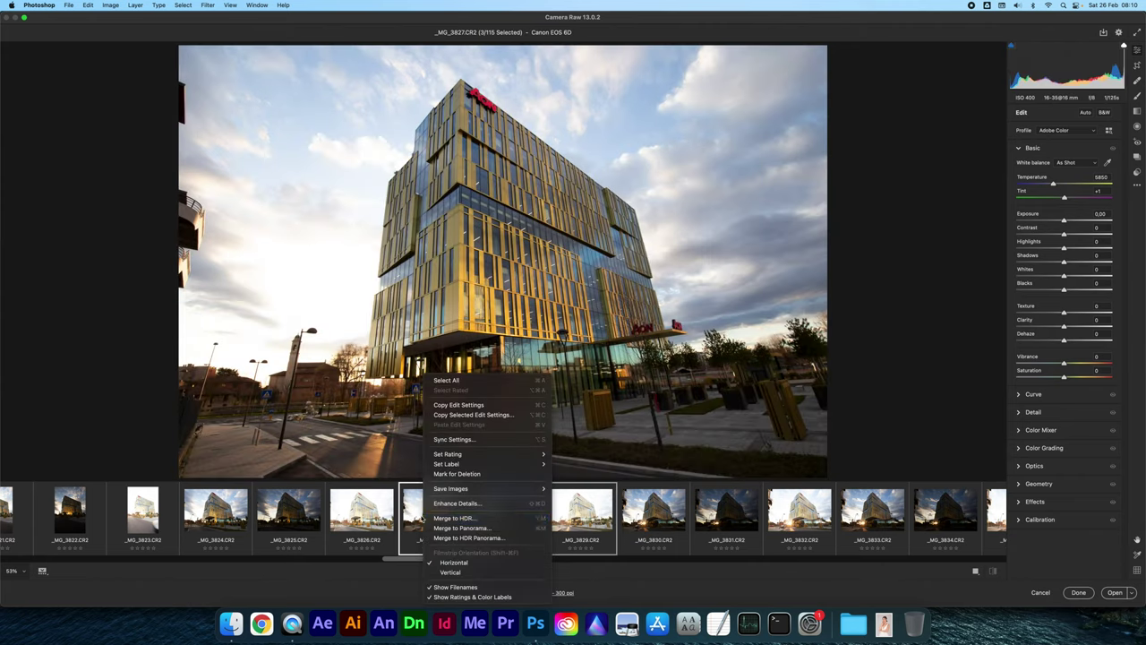
Merge _MG_3827–_MG_3829 to HDR and save the result as _MG_3827-HDR.dng
left_click(448, 518)
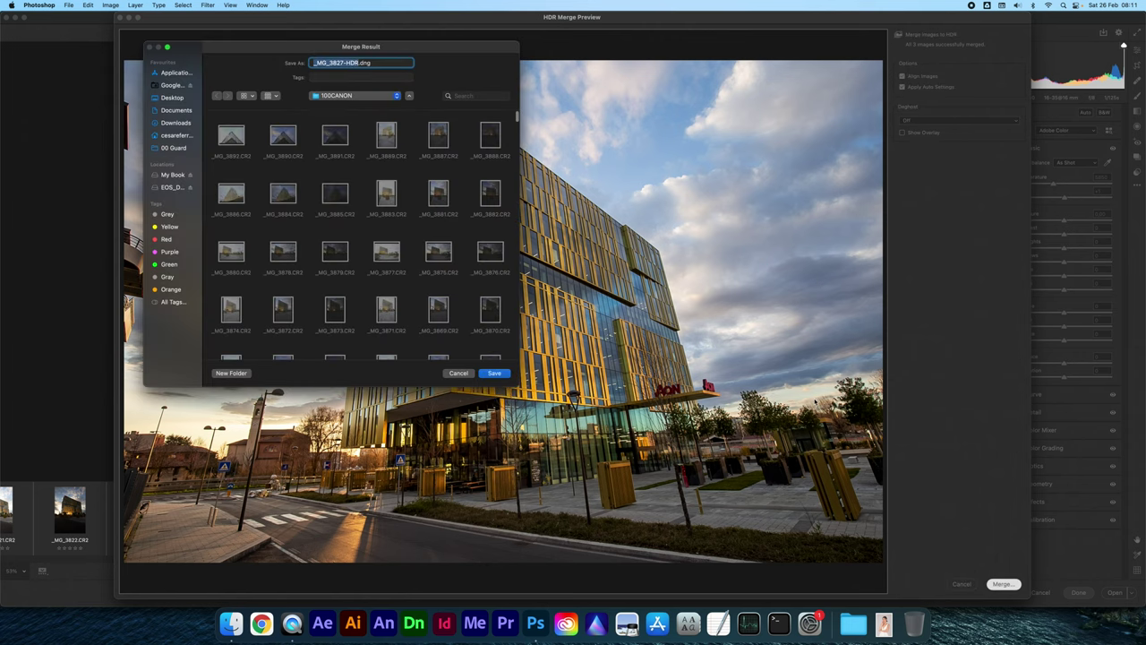
left_click(497, 374)
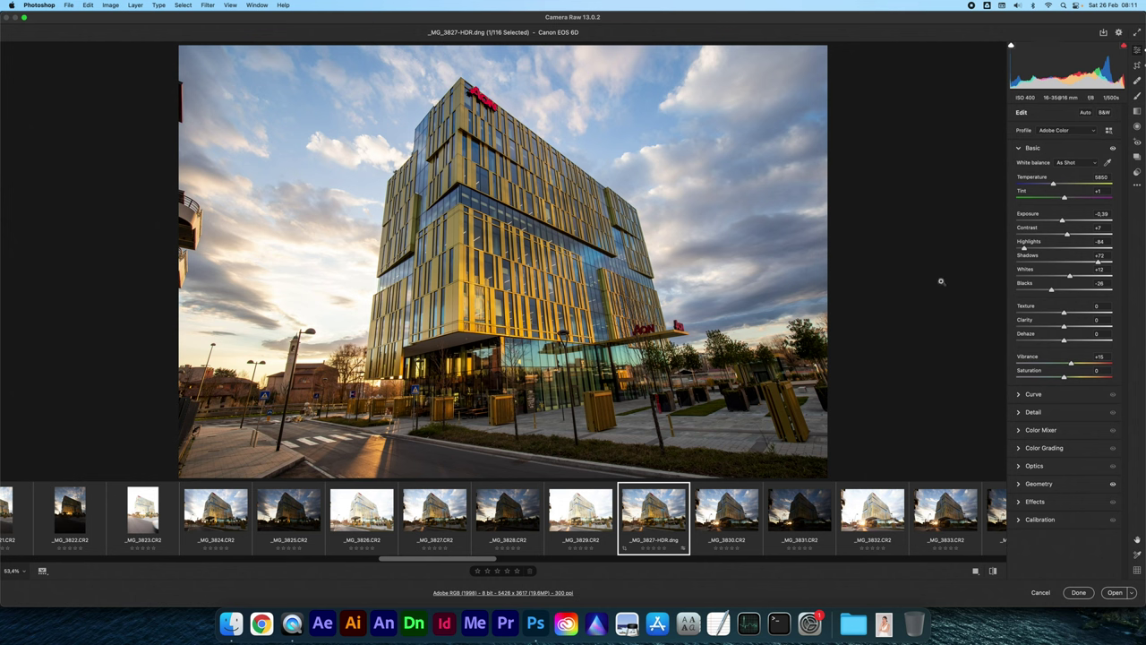
Set the merged image's Contrast to 0, Highlights -100 and Shadows about +80
left_click_drag(1066, 235, 1064, 237)
left_click(1066, 231)
left_click_drag(1026, 247, 1006, 249)
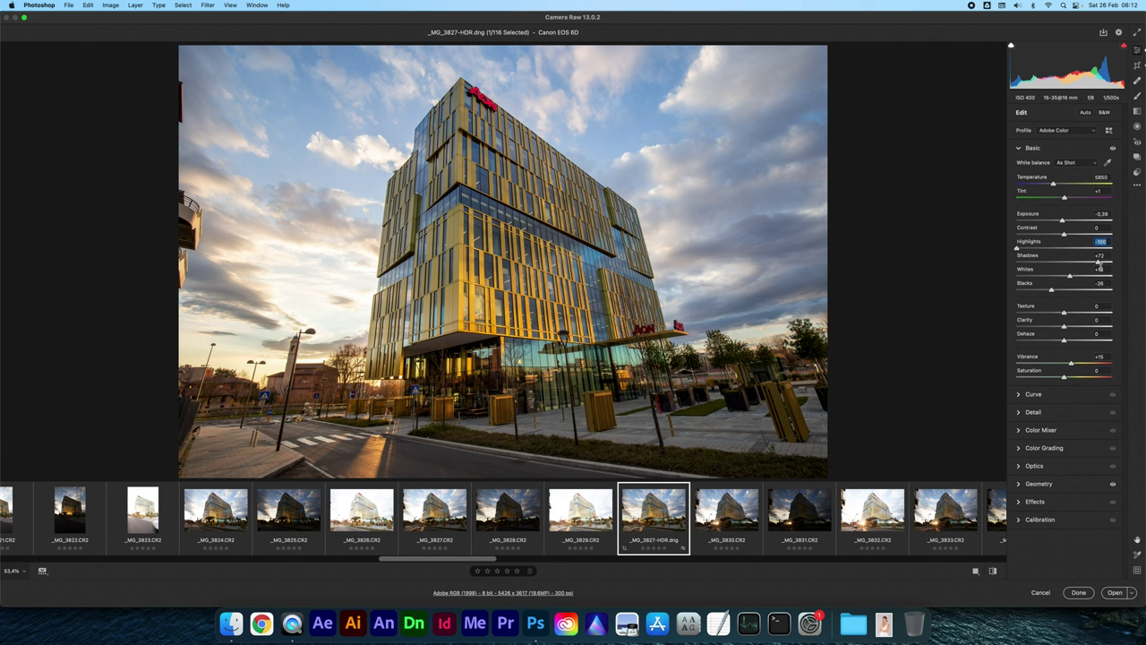
left_click_drag(1100, 265, 1107, 265)
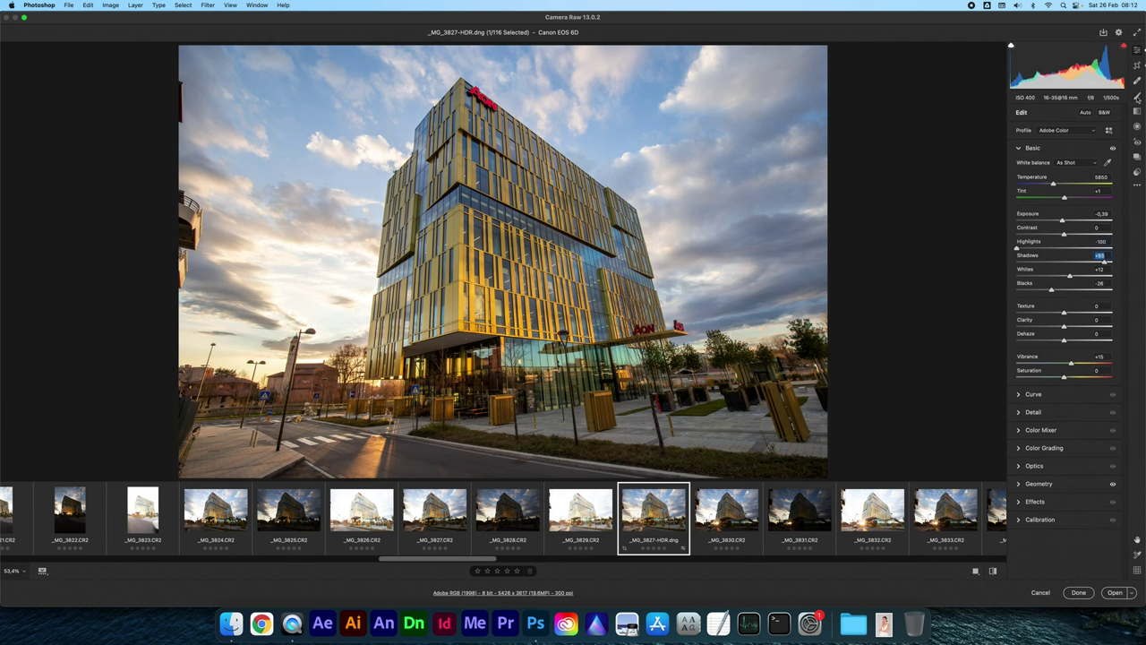
left_click(1137, 96)
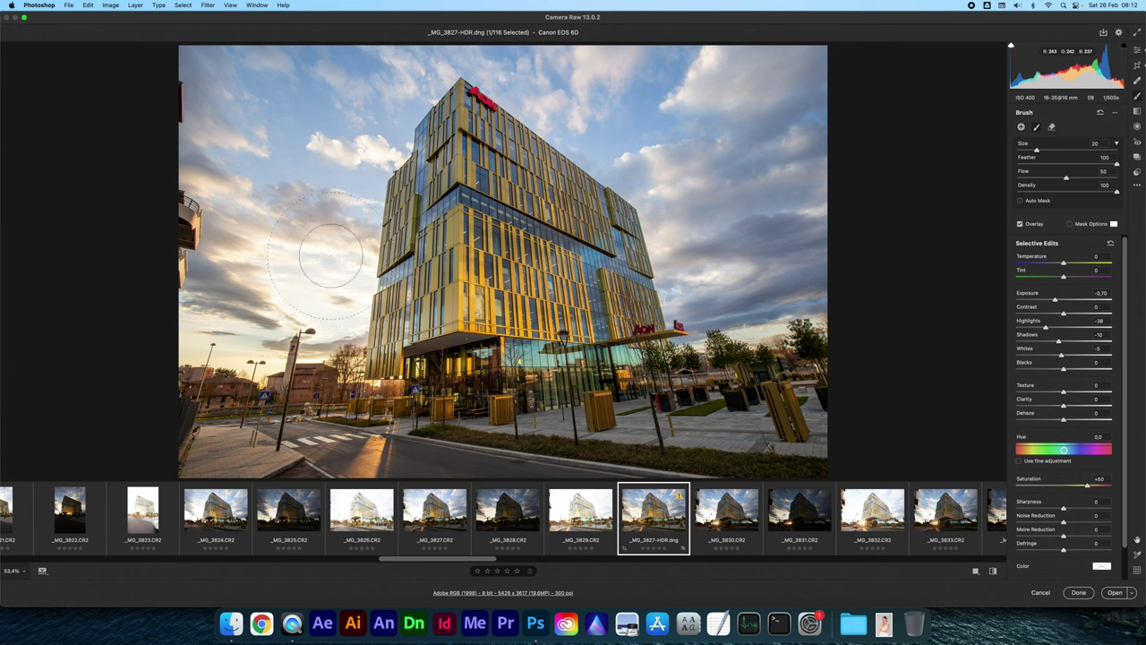
Brush a mask over the sky beside the building: Exposure -0.20, Highlights -75, Shadows and Whites 0
left_click_drag(361, 265, 319, 225)
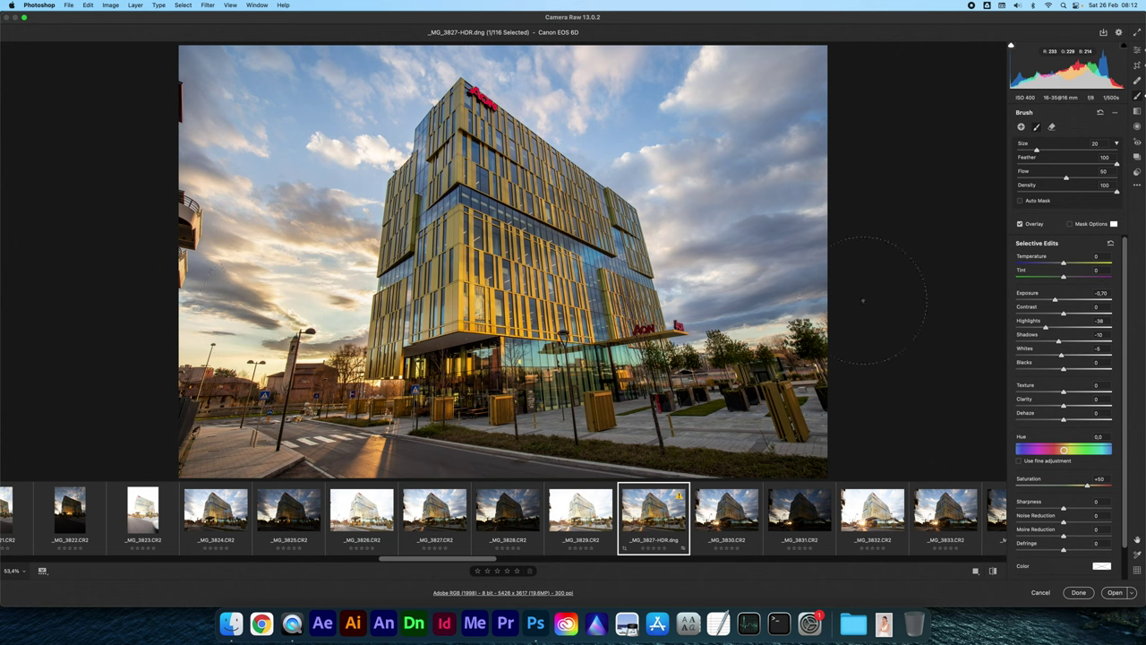
left_click_drag(1054, 301, 1060, 300)
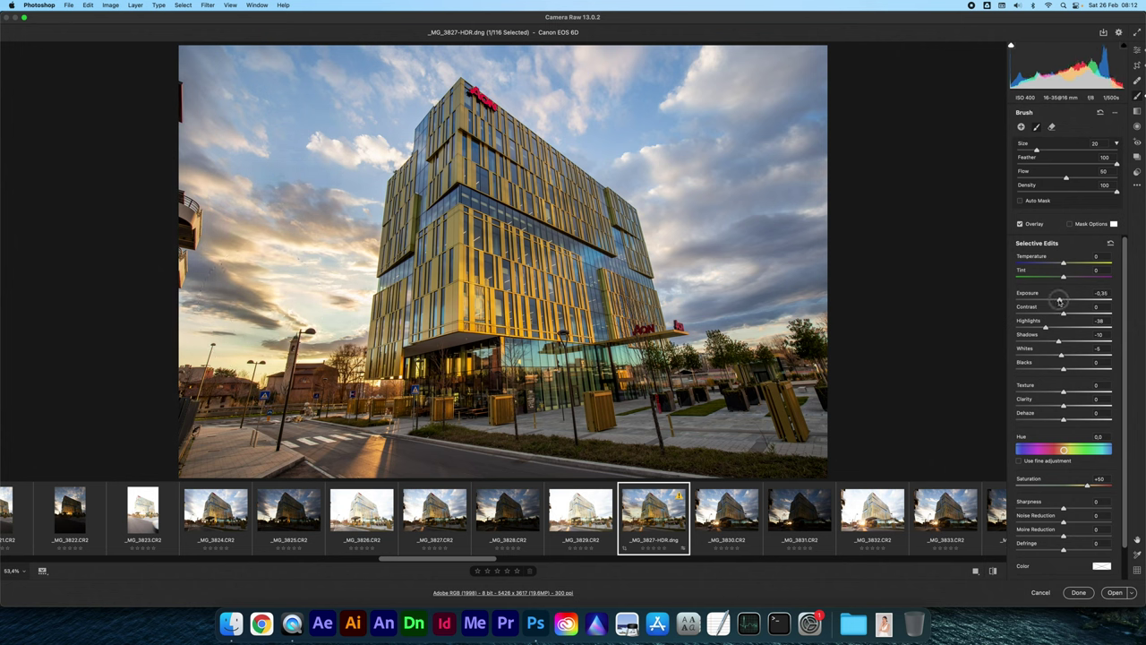
left_click_drag(1044, 327, 1027, 328)
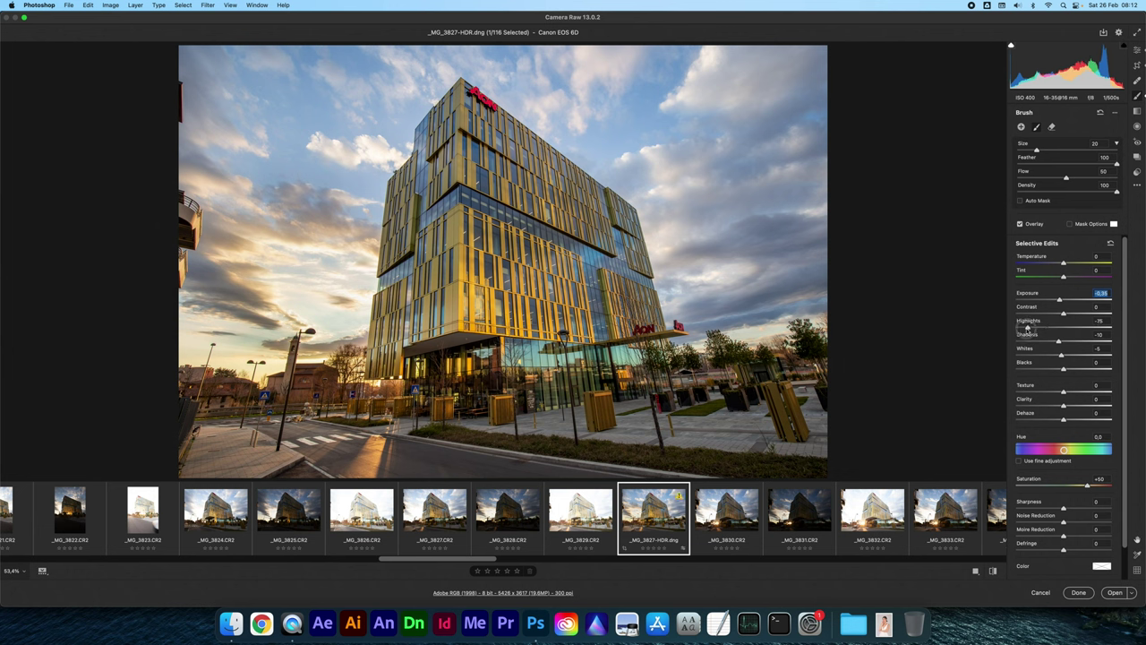
left_click_drag(1058, 301, 1061, 302)
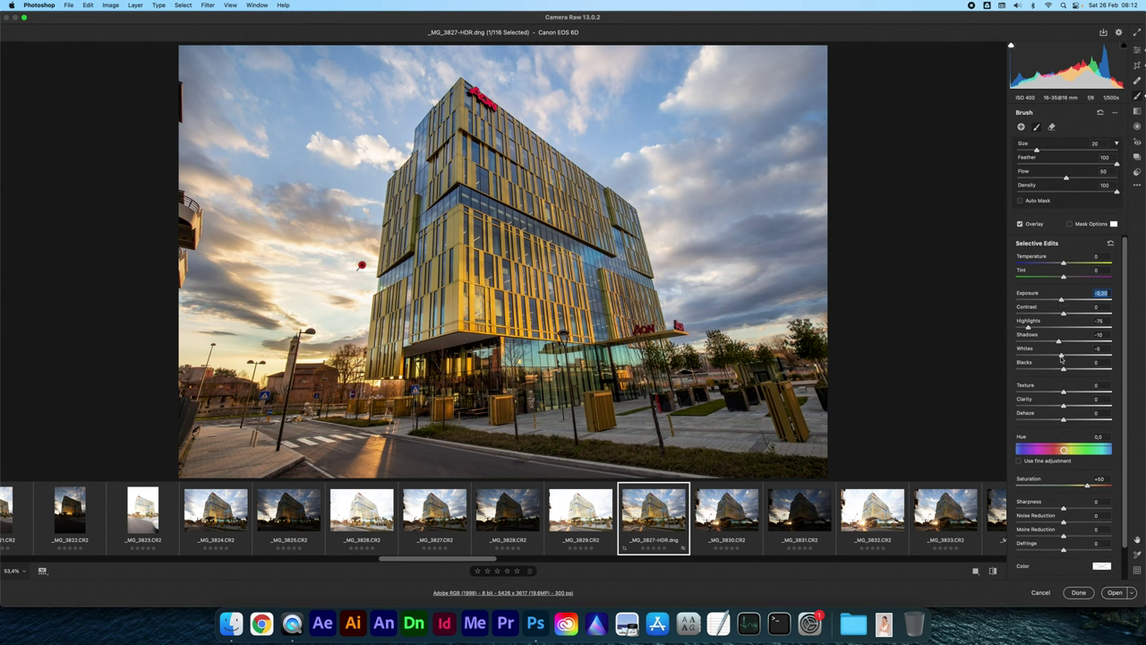
left_click_drag(1061, 357, 1063, 357)
left_click_drag(1064, 356, 1062, 342)
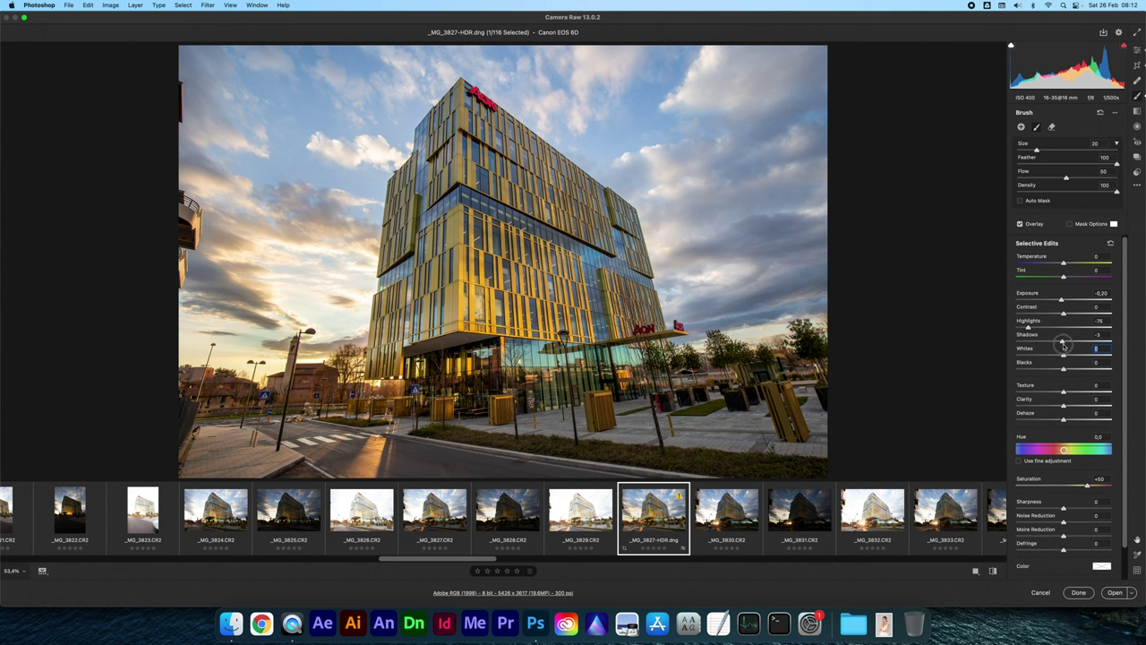
left_click_drag(1062, 344, 1064, 345)
left_click(1062, 342)
Return to global edits, compare before/after via undo and redo, and expand the Color Mixer
left_click(1137, 49)
key("ctrl+z")
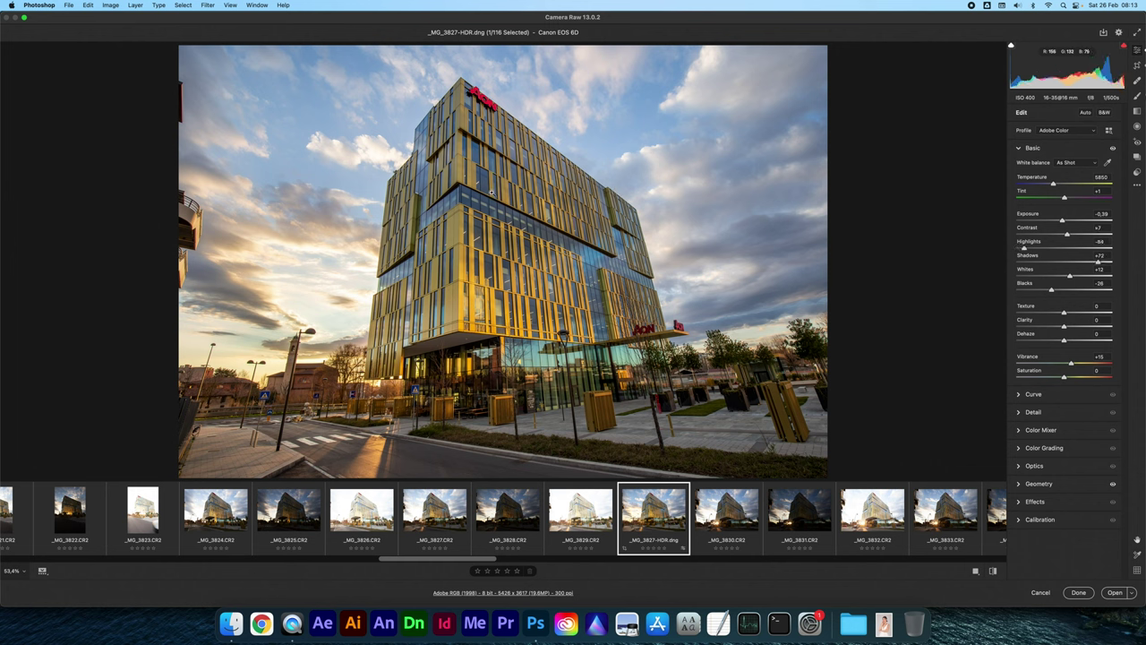
key("ctrl+shift+z")
key("ctrl+z")
key("ctrl+shift+z")
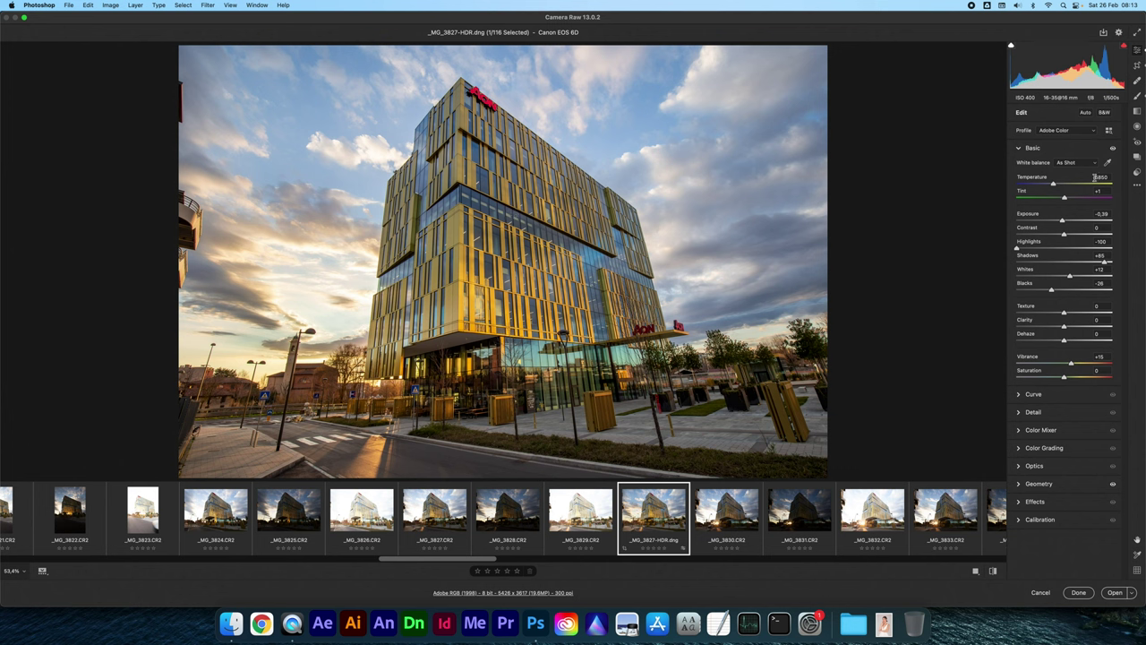
left_click(1037, 434)
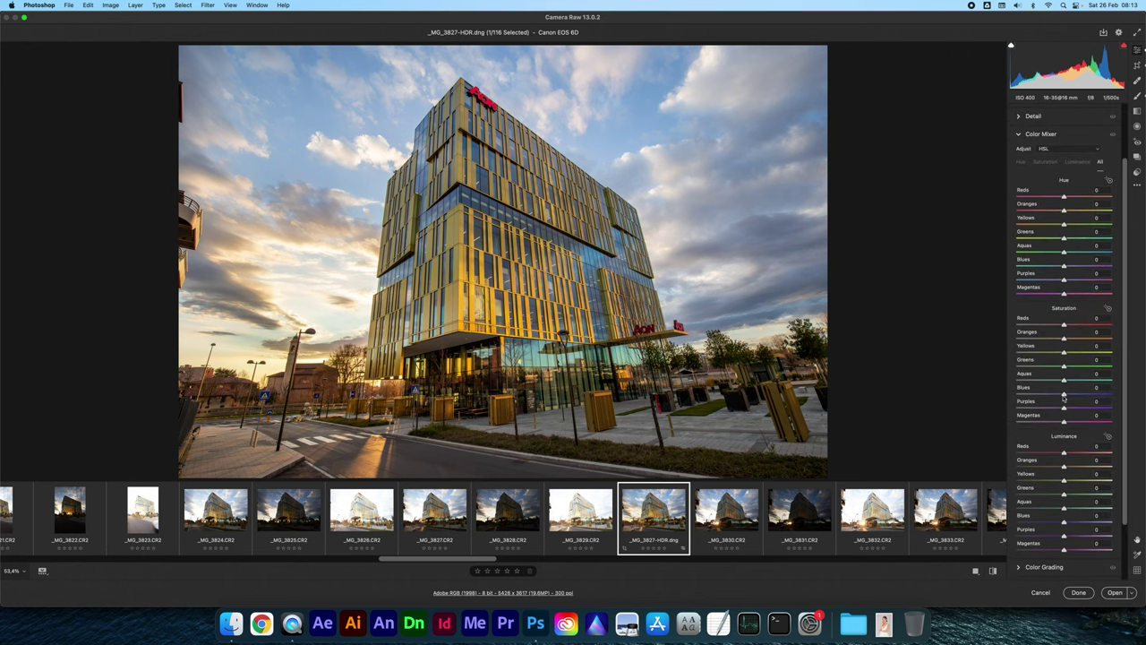
Set Blues Saturation to +20 and Blues Luminance to -20 in the Color Mixer
left_click_drag(1063, 395, 1072, 400)
left_click_drag(1065, 522, 1054, 522)
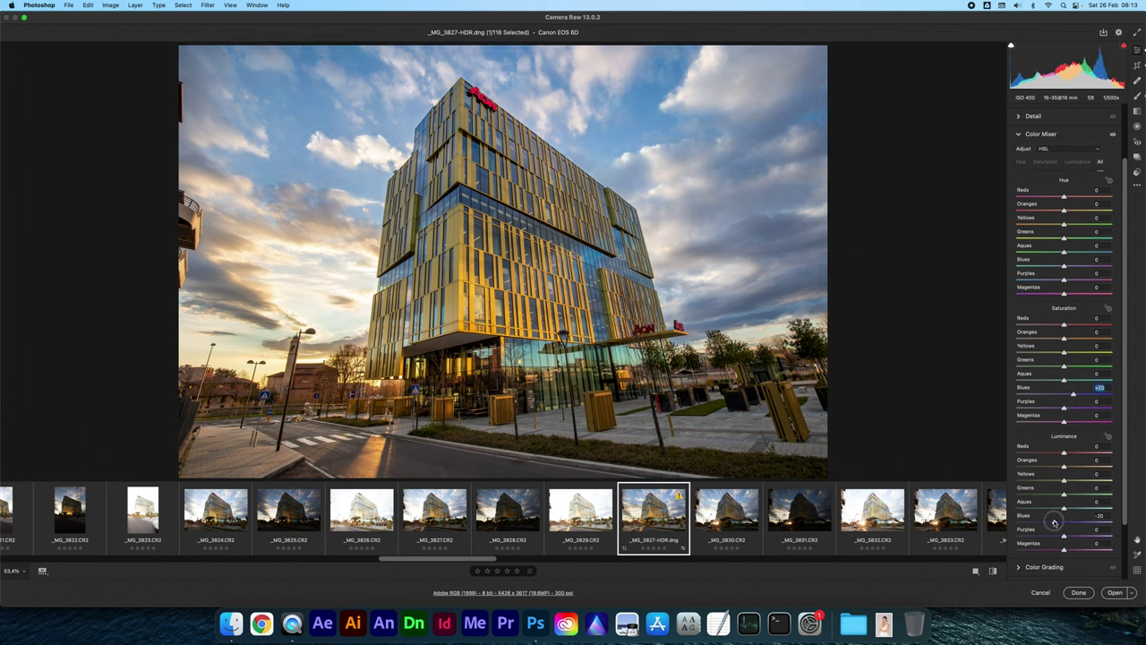
scroll(1044, 513, "down", 1)
scroll(1043, 513, "down", 1)
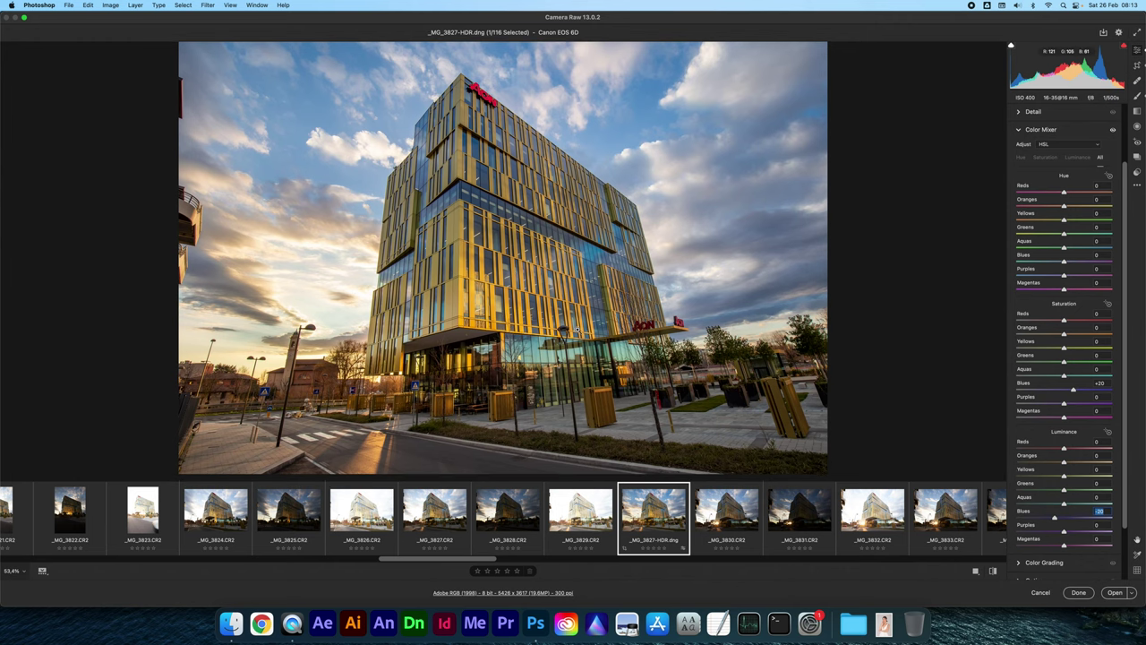
scroll(1032, 242, "up", 3)
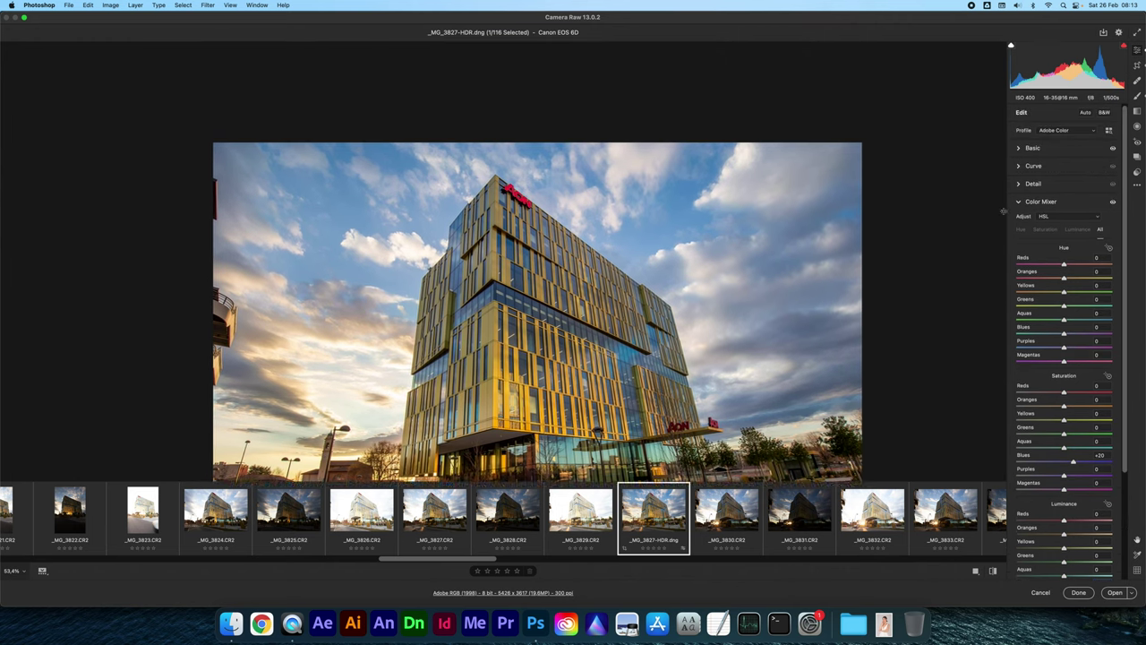
left_click(1034, 148)
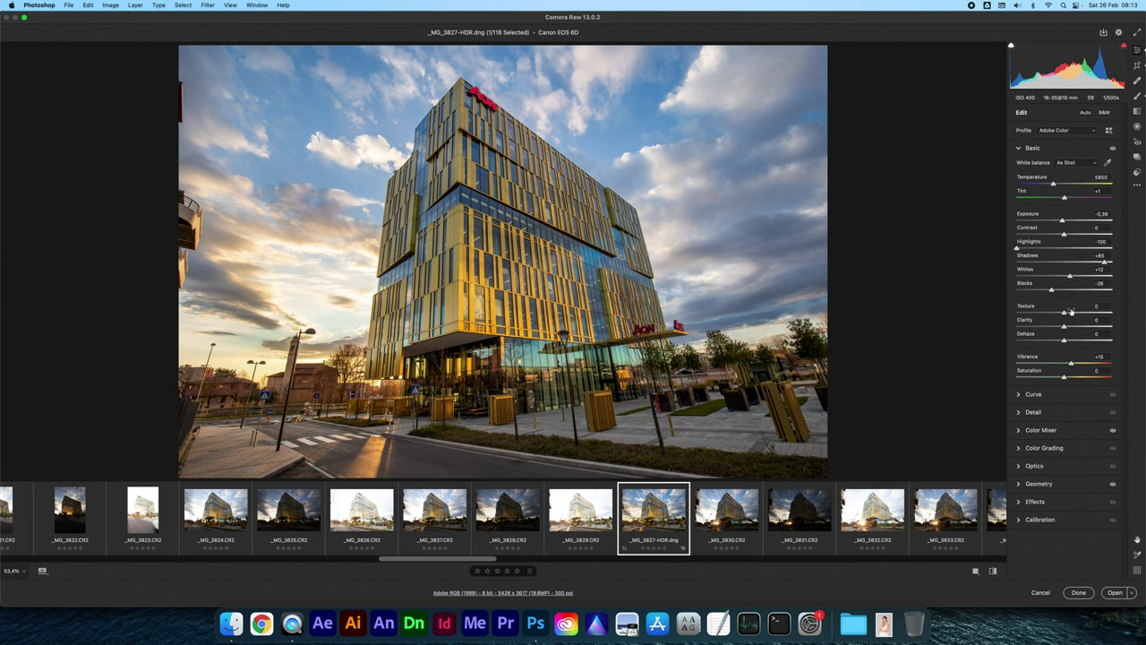
left_click(1038, 430)
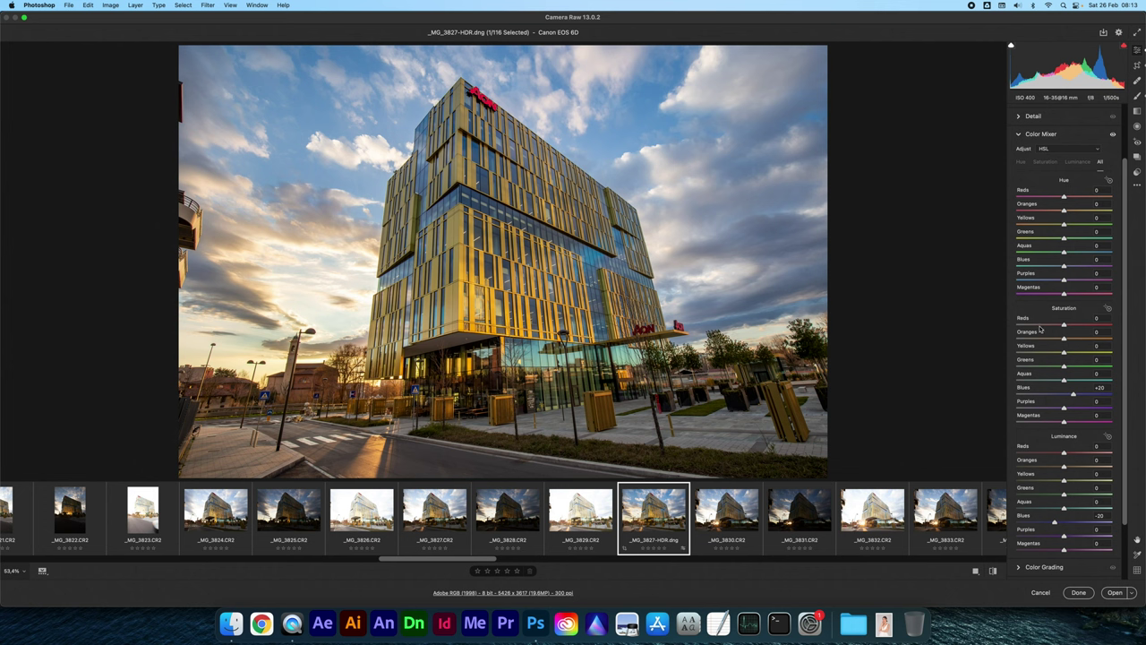
Target the sky to set Oranges/Yellows Saturation +9/+16 and Luminance -9/-15
left_click(1107, 308)
left_click_drag(247, 250, 245, 236)
left_click(1108, 436)
left_click_drag(248, 251, 249, 255)
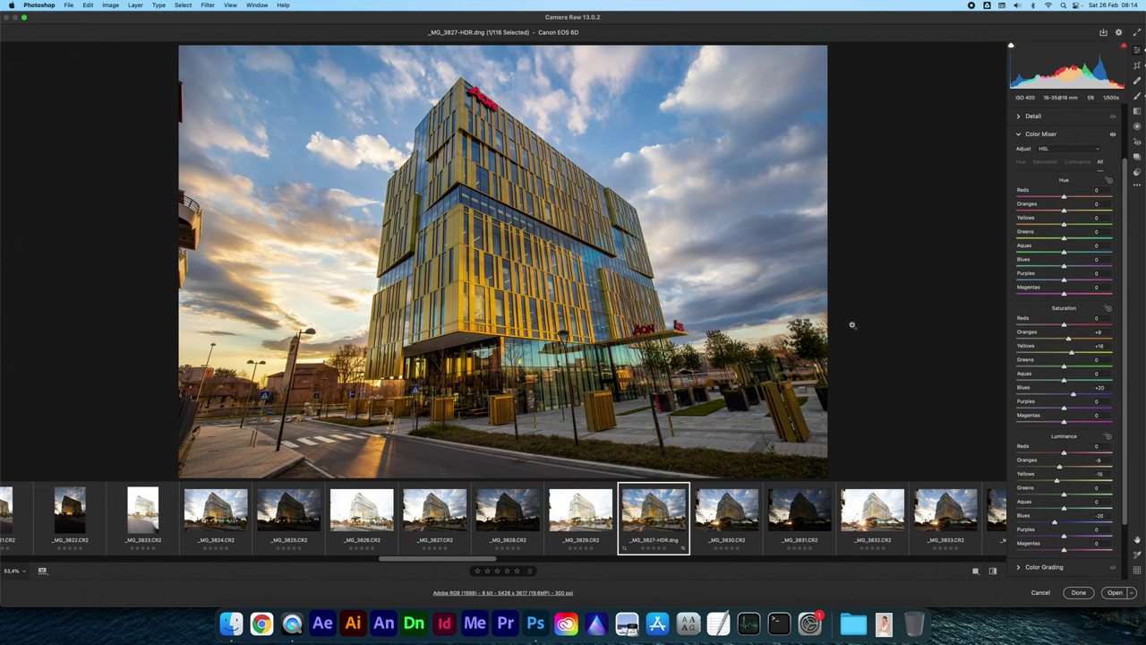
scroll(1099, 268, "up", 3)
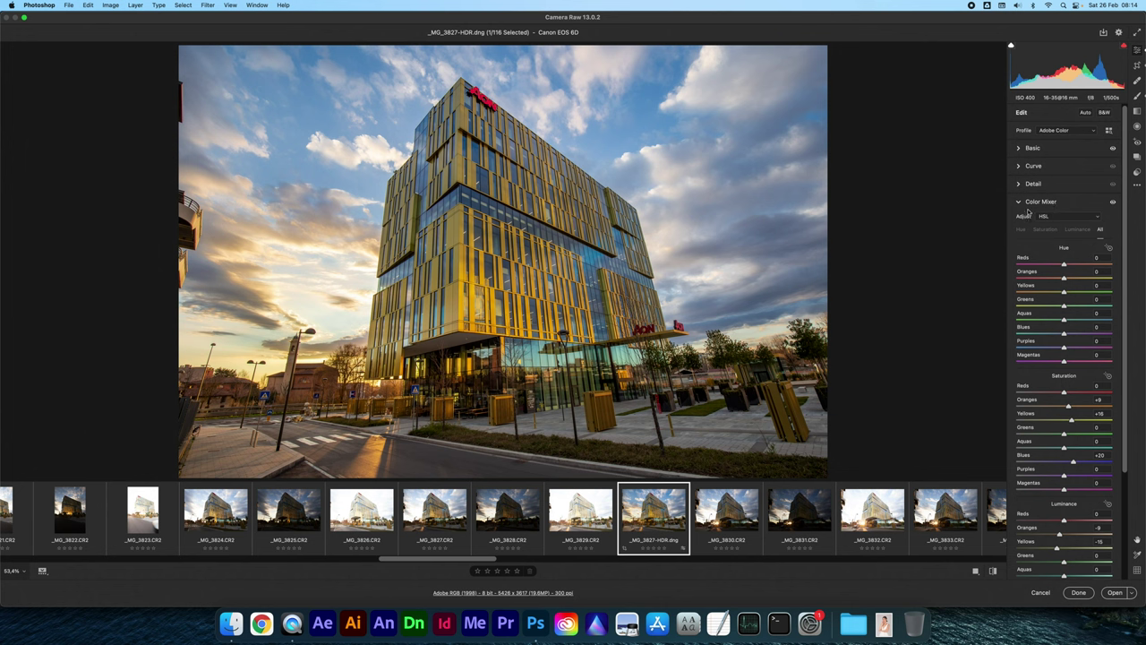
Set Clarity to +5 and Vibrance to +20 in the Basic panel
left_click(1034, 149)
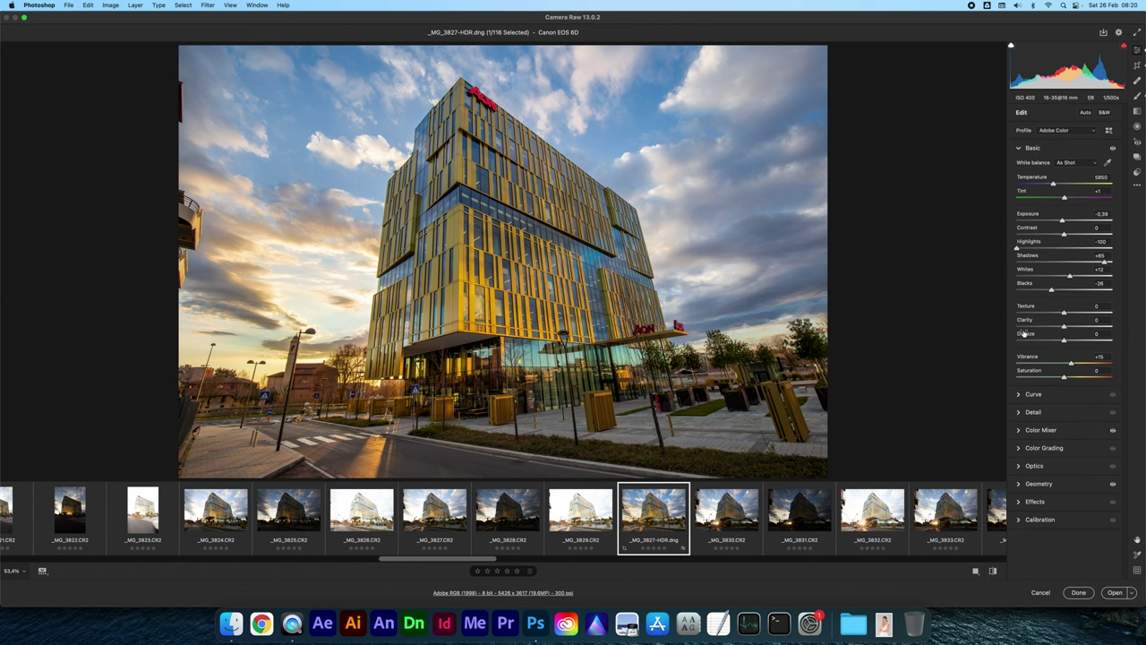
left_click(1097, 320)
type("6")
key("Tab")
type("20")
key("Tab")
Raise Shadows to +90
left_click_drag(1104, 261, 1106, 262)
left_click_drag(1106, 262, 1109, 262)
left_click(1136, 98)
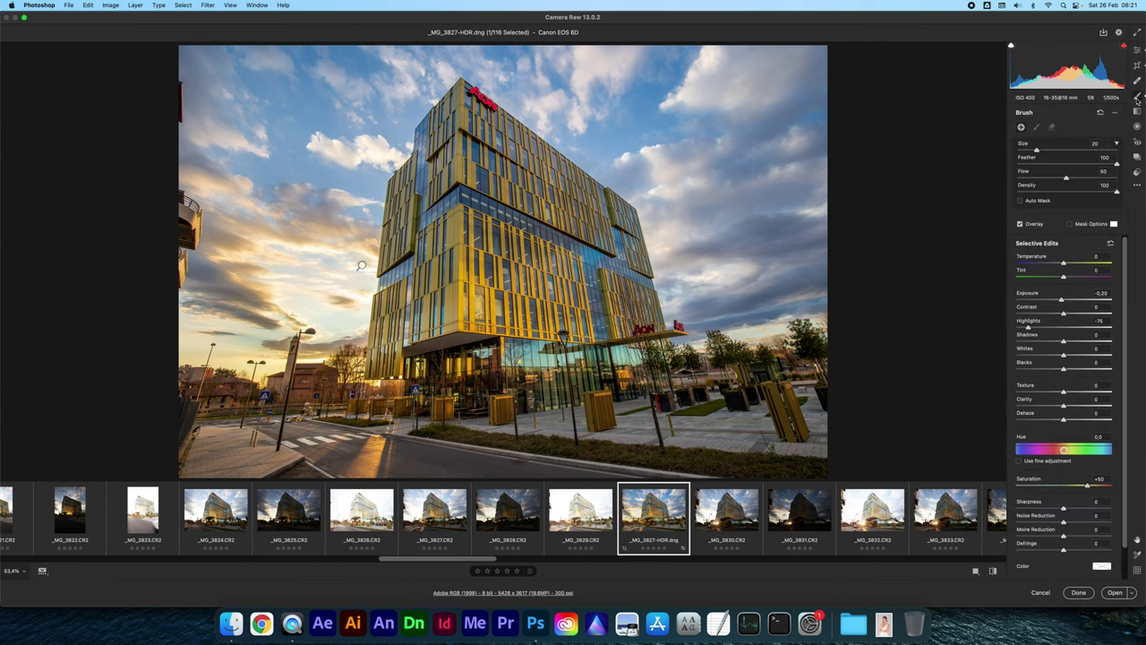
Paint a new brush adjustment with Exposure +0.10, Highlights 0 and Shadows +20 across the photo
double_click(1064, 300)
left_click_drag(1028, 328, 1063, 327)
left_click_drag(1063, 299, 1066, 299)
left_click_drag(1064, 341, 1072, 342)
left_click_drag(1072, 342, 1075, 342)
mouse_move(707, 401)
left_mouse_down()
mouse_move(644, 430)
mouse_move(819, 399)
left_mouse_up()
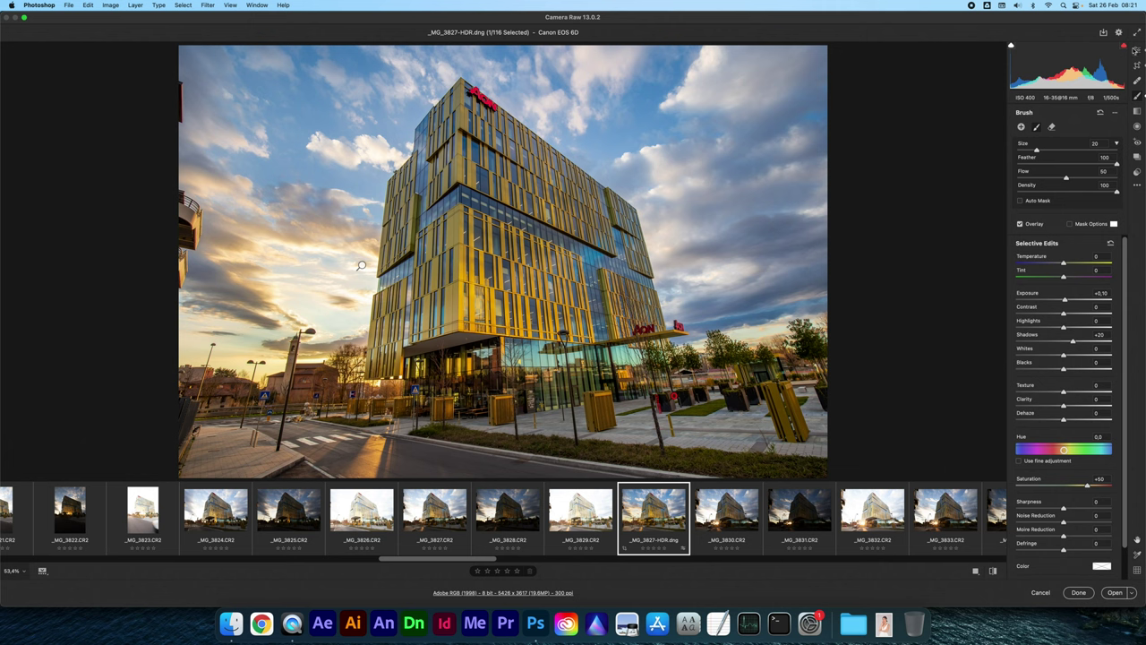
left_click(1137, 51)
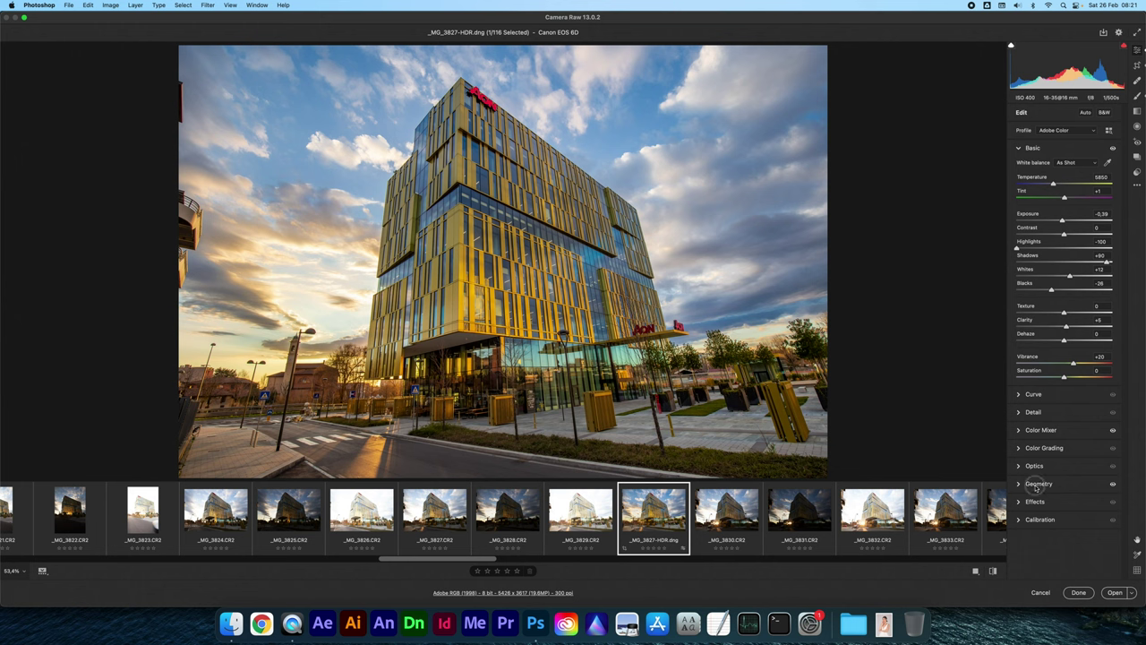
Expand the Geometry panel for perspective correction
left_click(1036, 484)
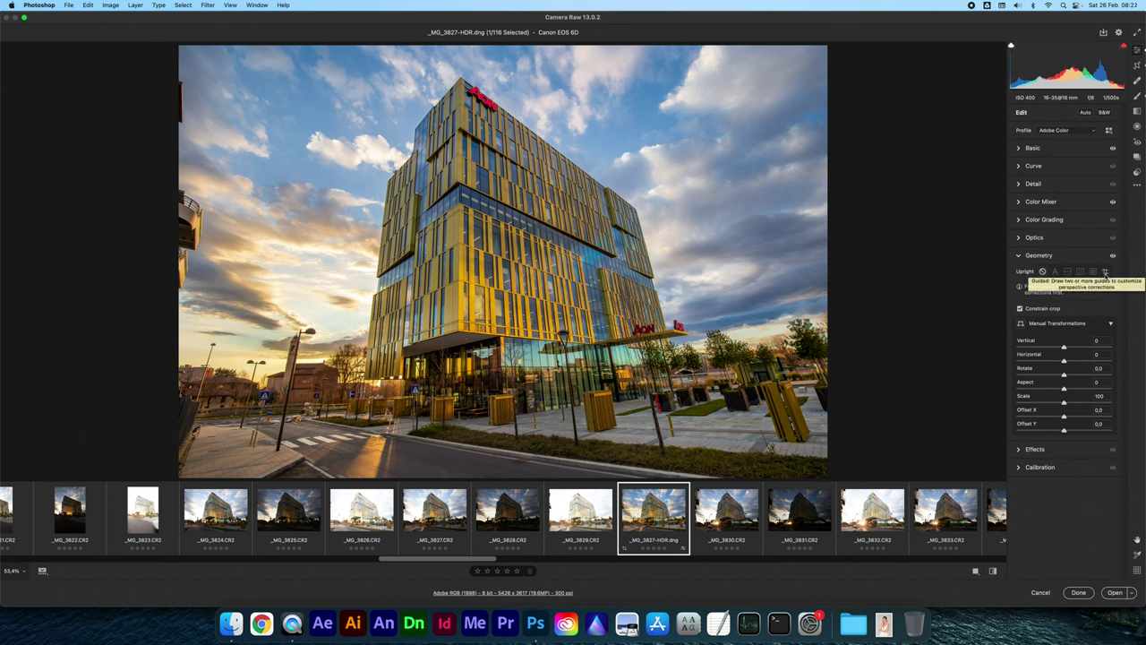
Apply Guided Upright with guides along the building's left and right vertical edges
left_click(1105, 272)
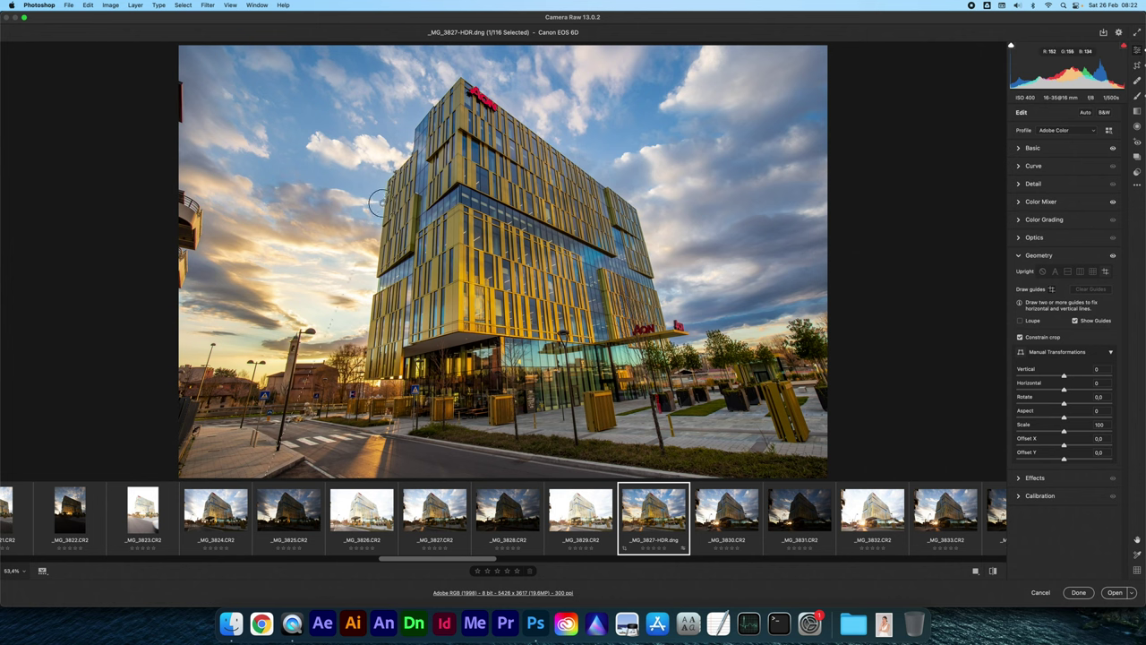
left_click_drag(376, 232, 373, 258)
left_click_drag(372, 259, 375, 260)
left_click_drag(641, 235, 656, 259)
left_click_drag(654, 259, 650, 260)
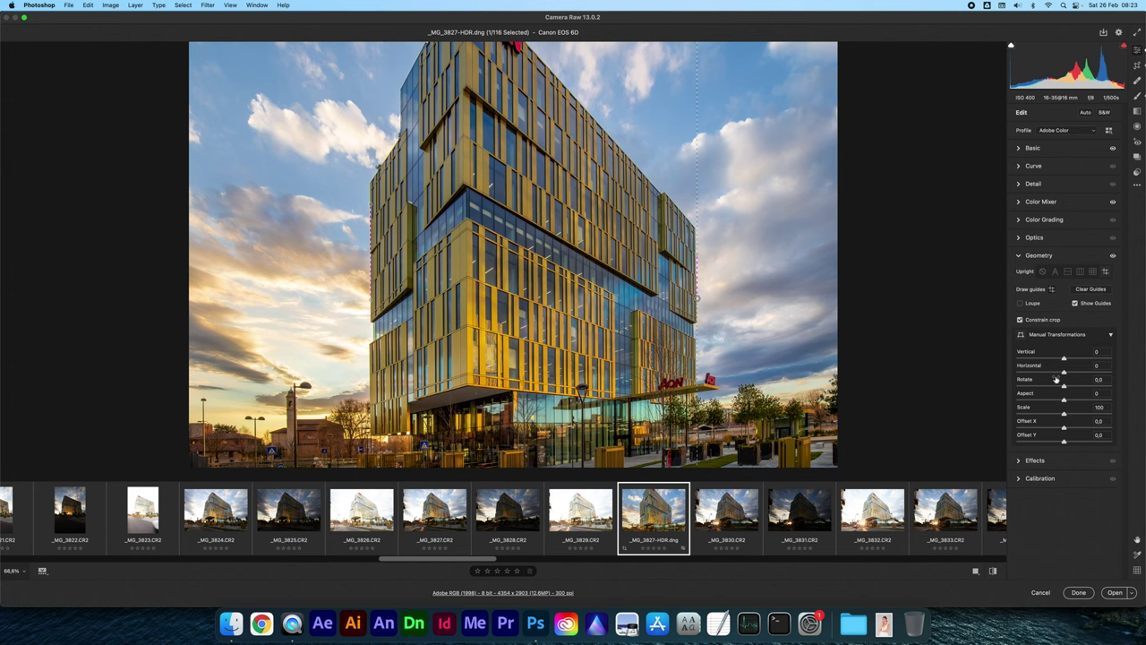
Set the manual transform to Scale 76, Offset X -17,9 and Offset Y +11,3
left_click_drag(1063, 414, 1041, 413)
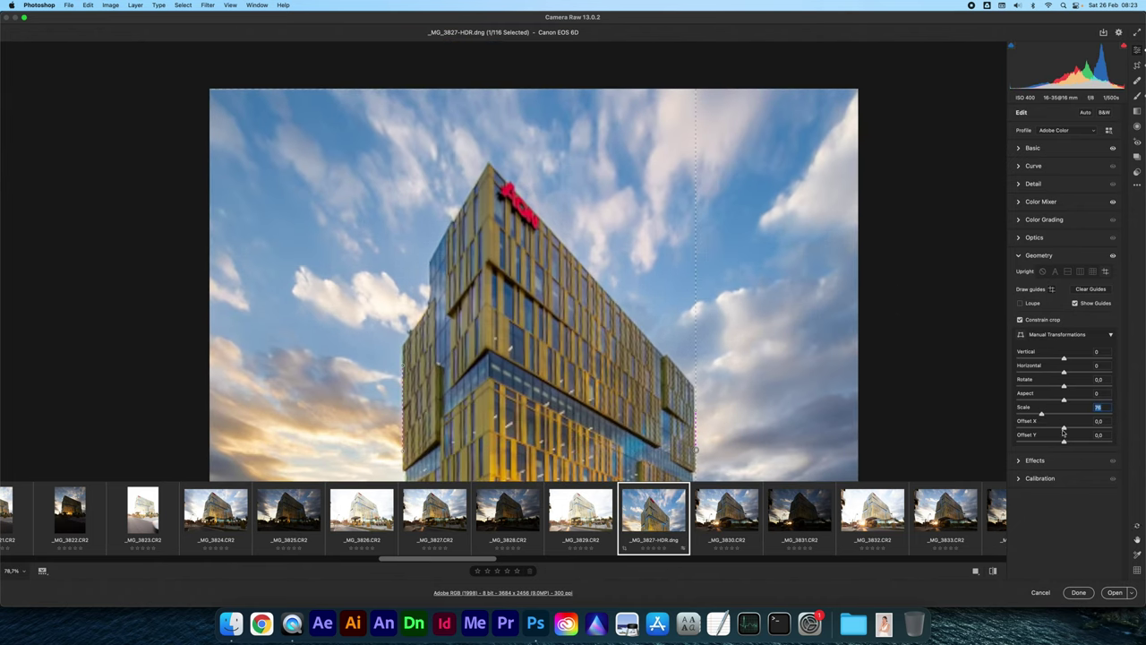
left_click_drag(1064, 432, 1056, 430)
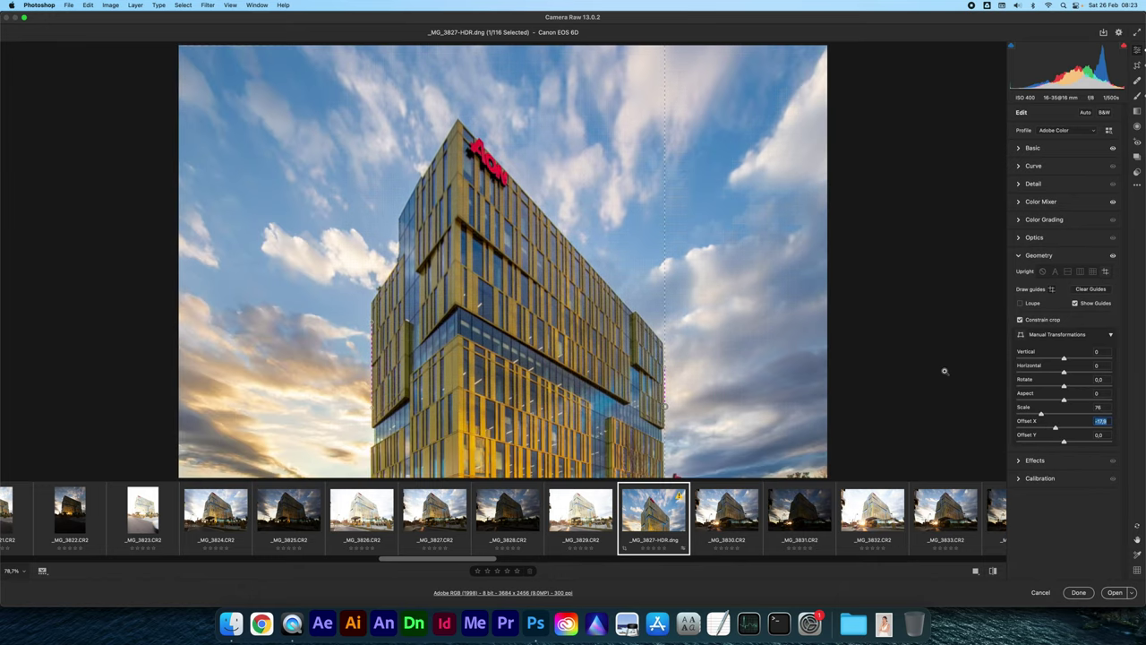
key("Return")
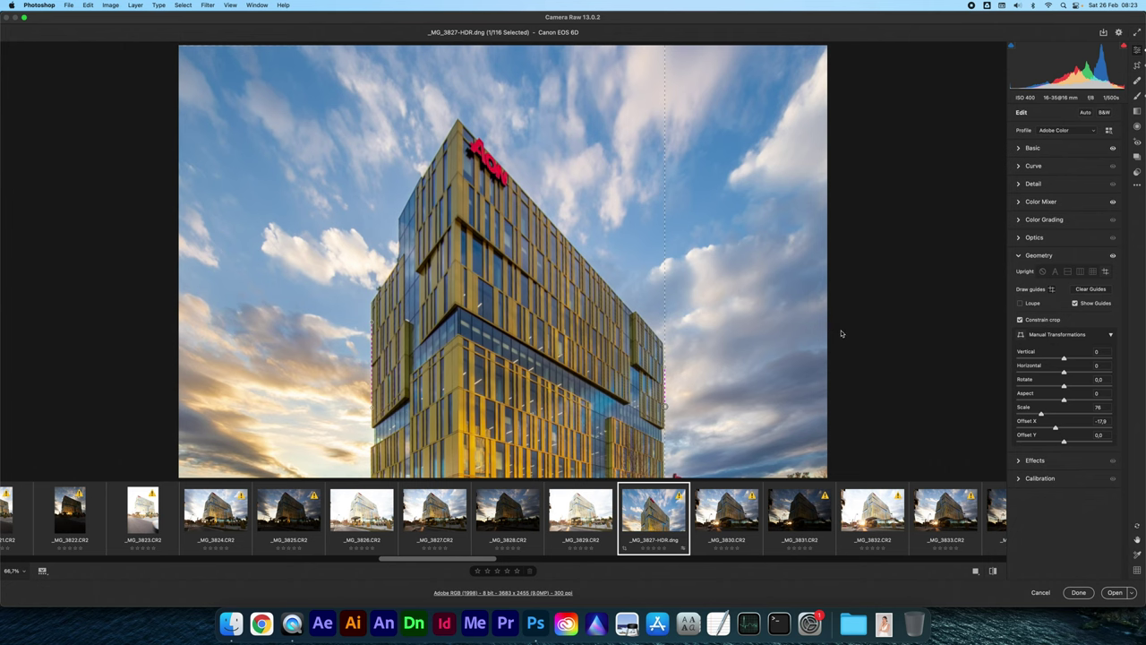
left_click_drag(1064, 441, 1068, 443)
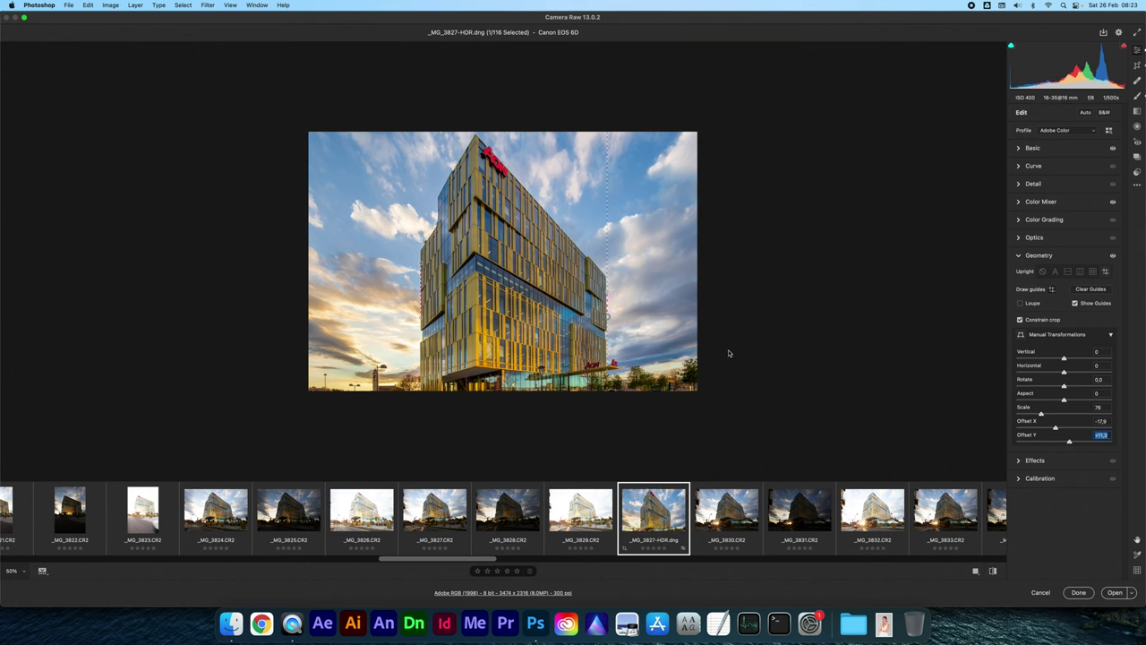
key("c")
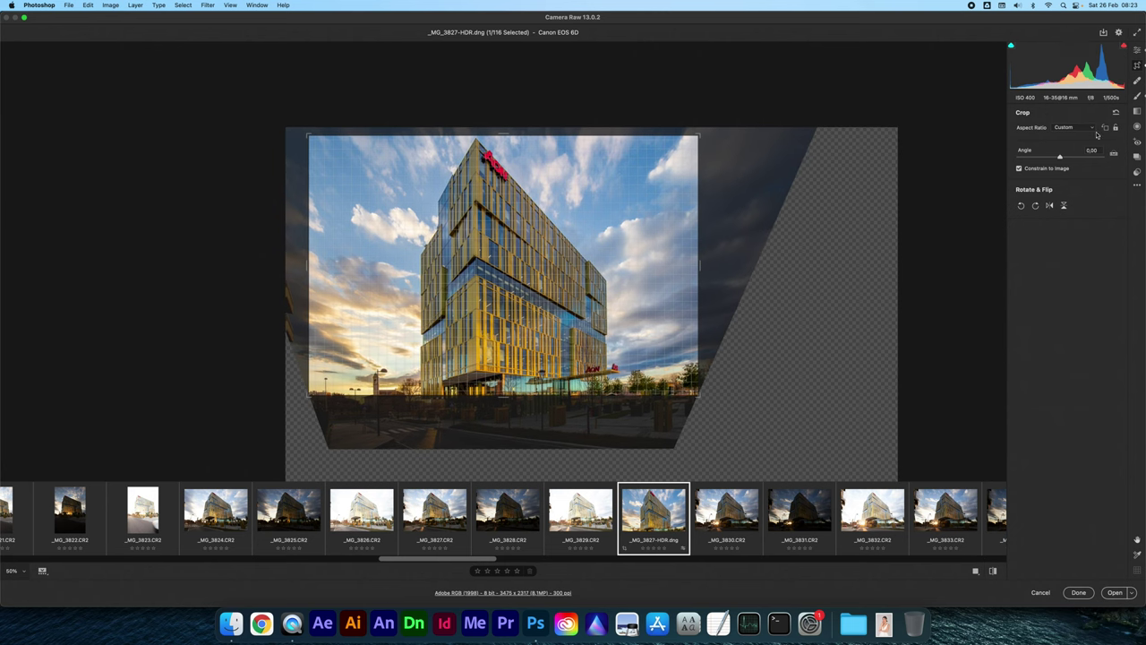
Raise the crop's top edge to keep more sky and apply the 3475 × 2292 crop
left_click_drag(505, 133, 507, 114)
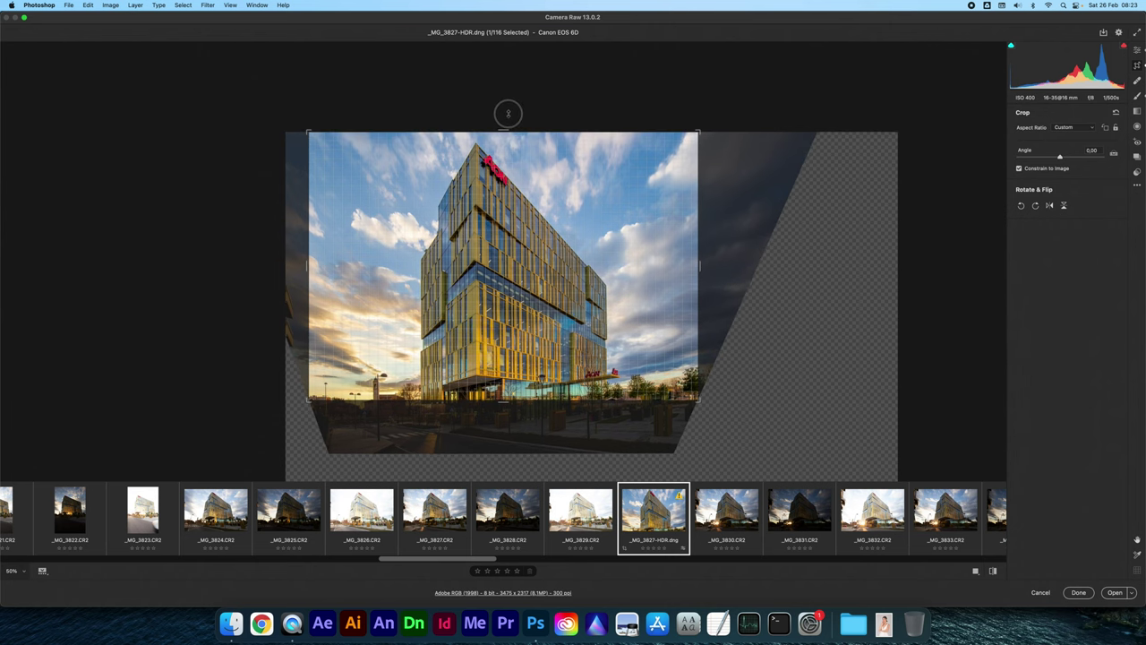
left_click_drag(507, 114, 508, 113)
key("Return")
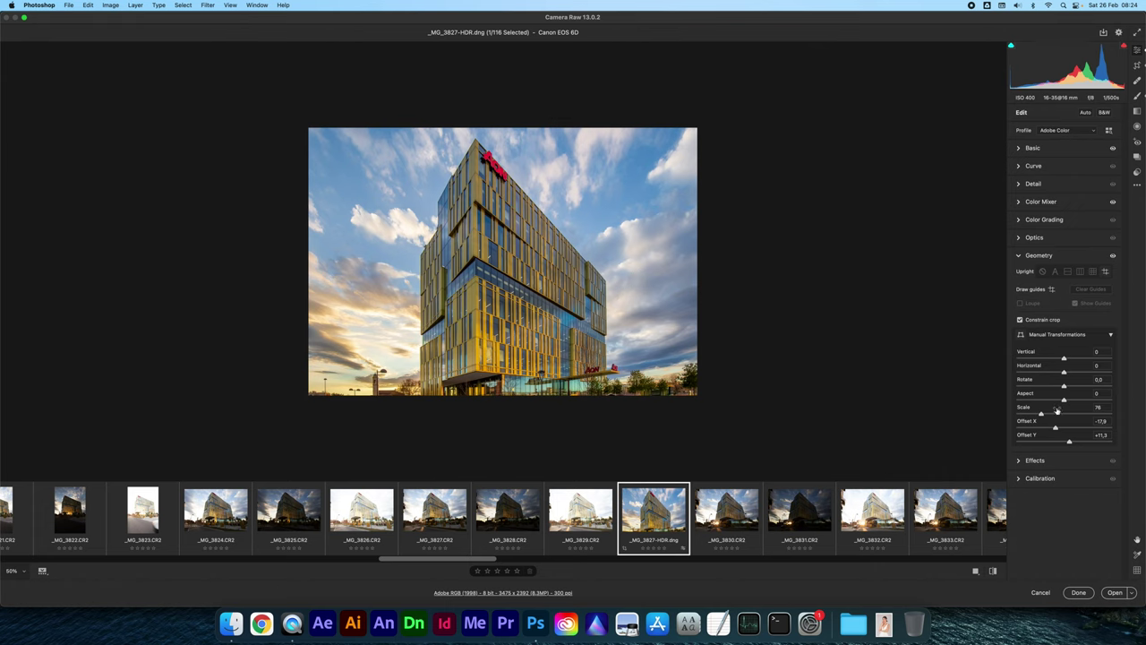
Lower the Geometry Scale slider gradually from 76 down to about 60
left_click_drag(1041, 414, 1037, 414)
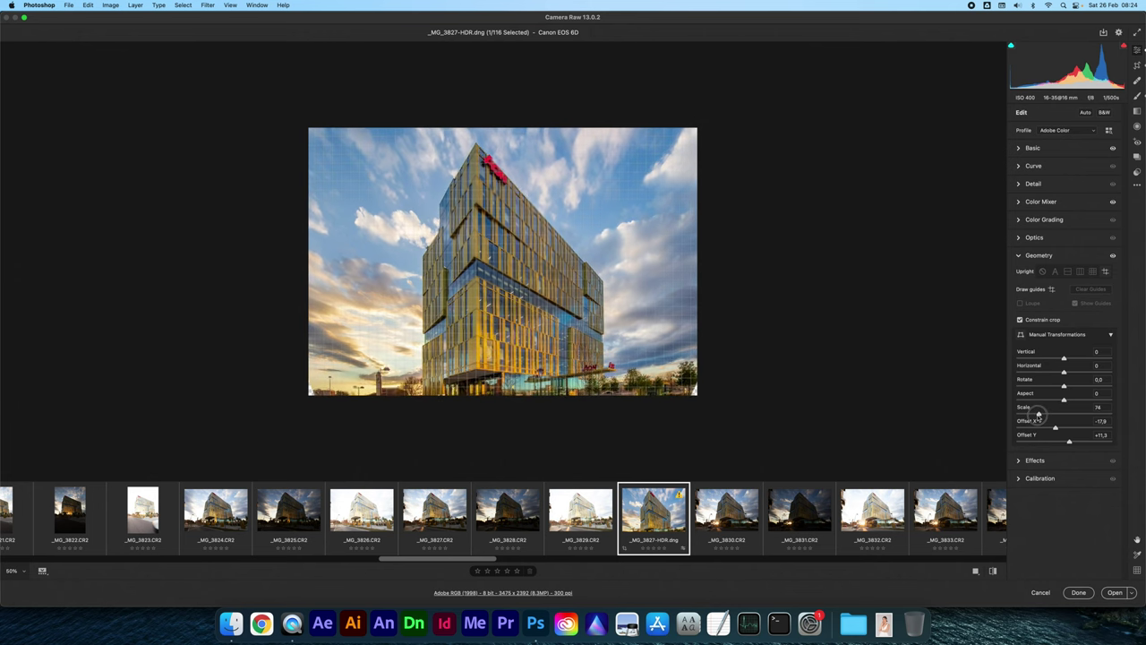
left_click_drag(1037, 414, 1033, 414)
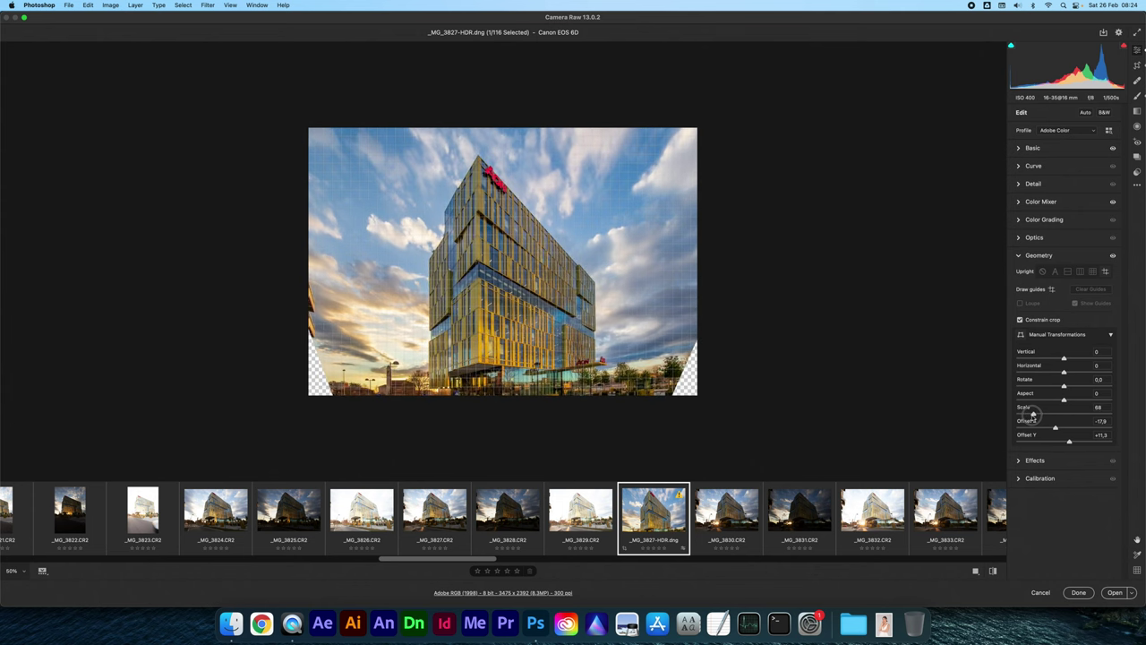
left_click_drag(1032, 415, 1028, 414)
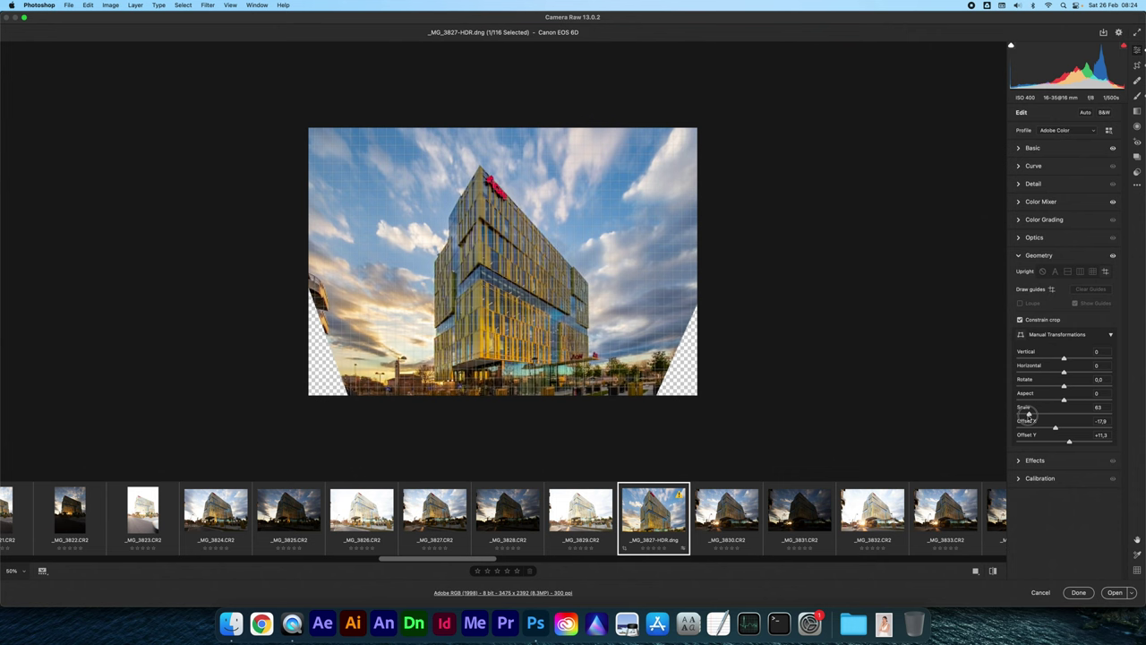
left_click_drag(1029, 415, 1026, 414)
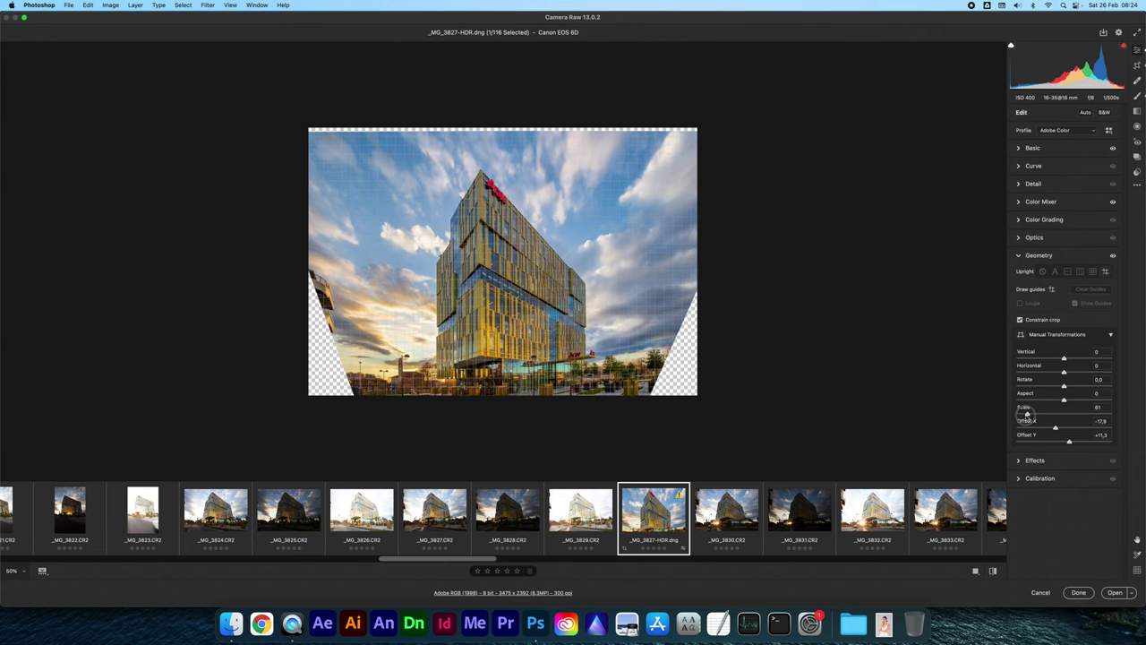
left_click_drag(1026, 415, 1028, 414)
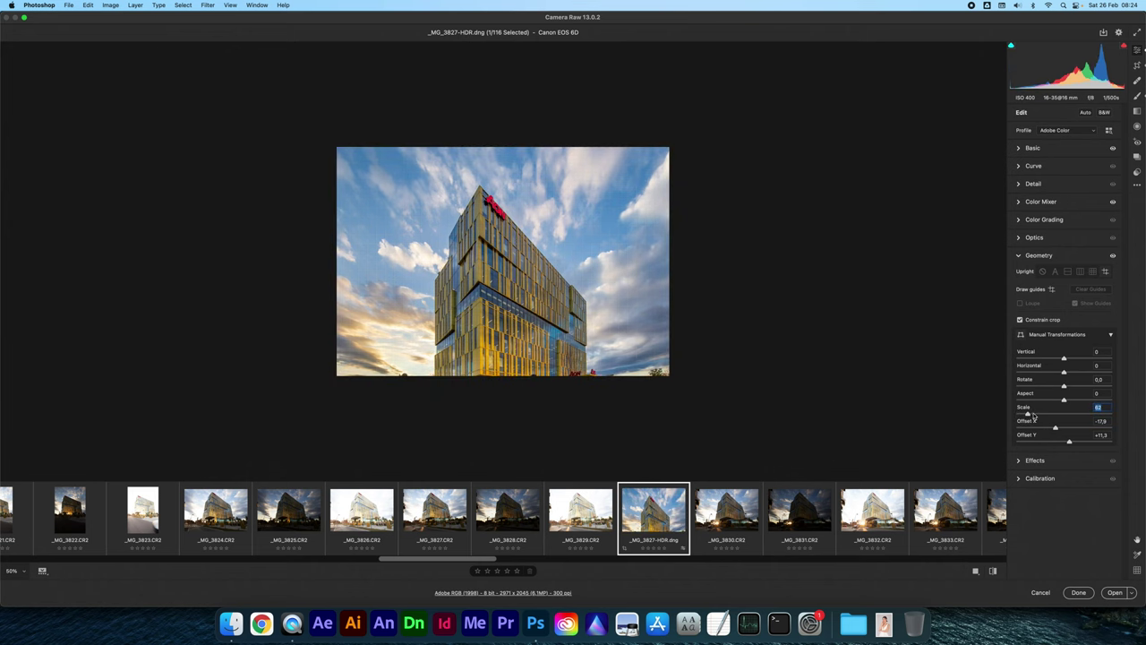
left_click_drag(1027, 414, 1025, 414)
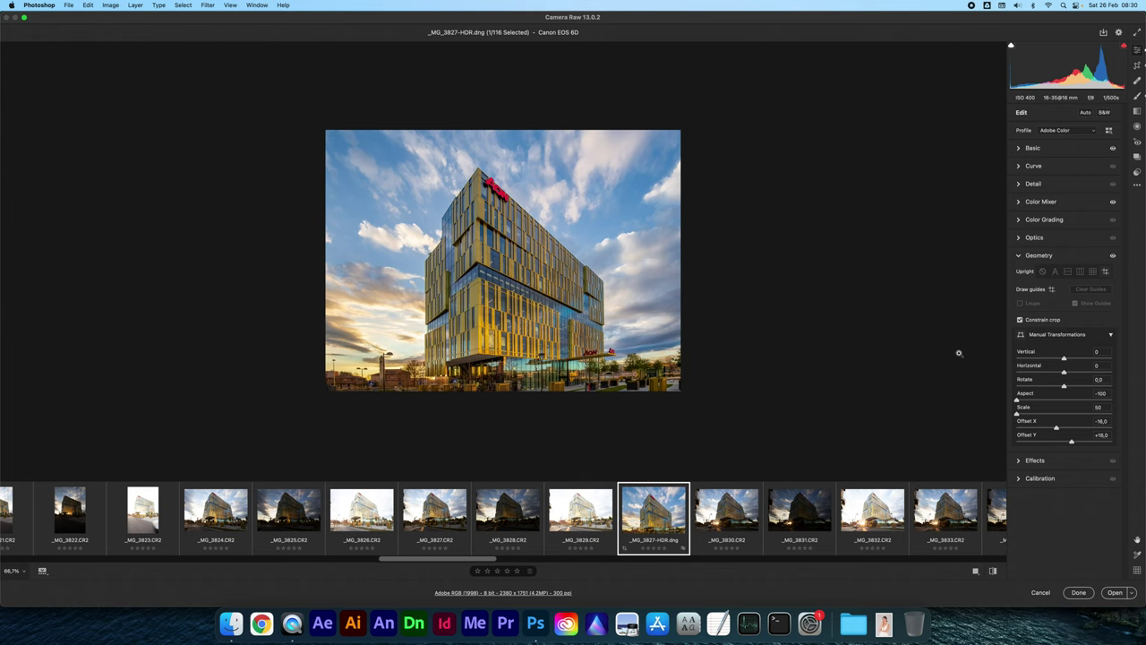
Turn off Constrain crop in Geometry and start a Custom-ratio crop of the transformed photo
left_click(1020, 320)
left_click(1043, 148)
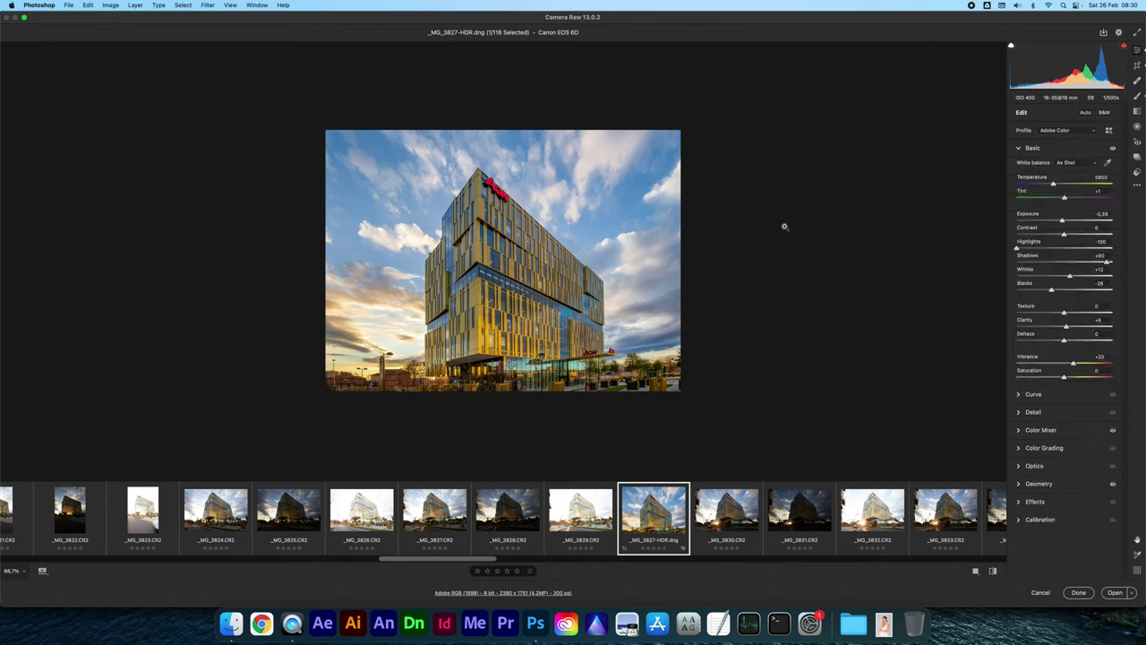
left_click(1044, 484)
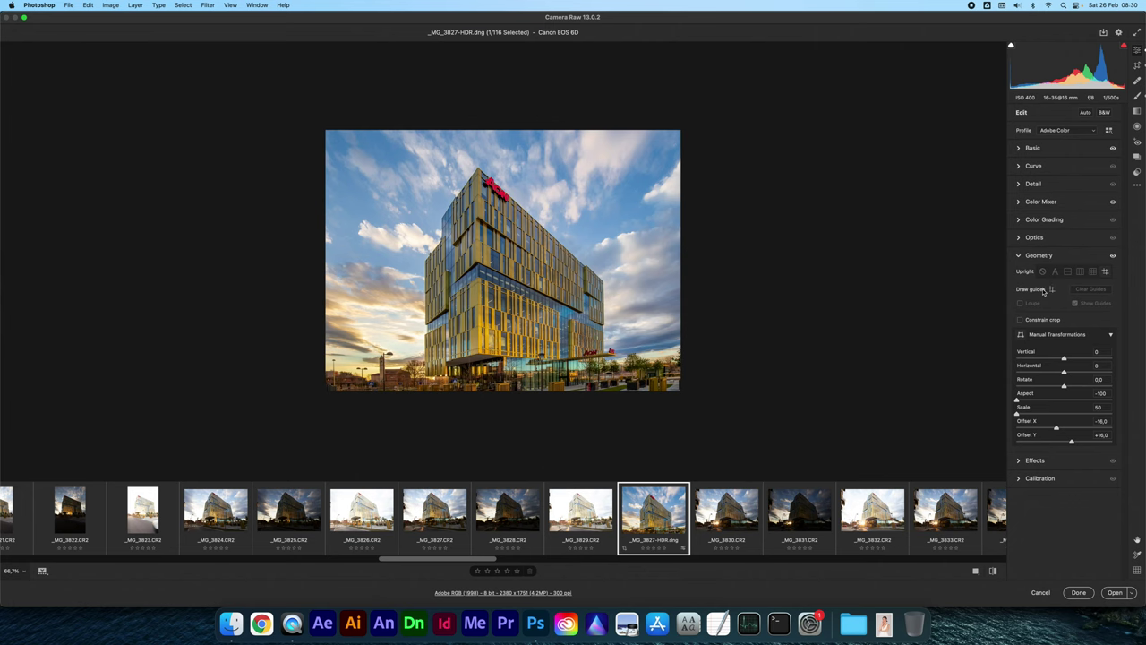
left_click(1138, 66)
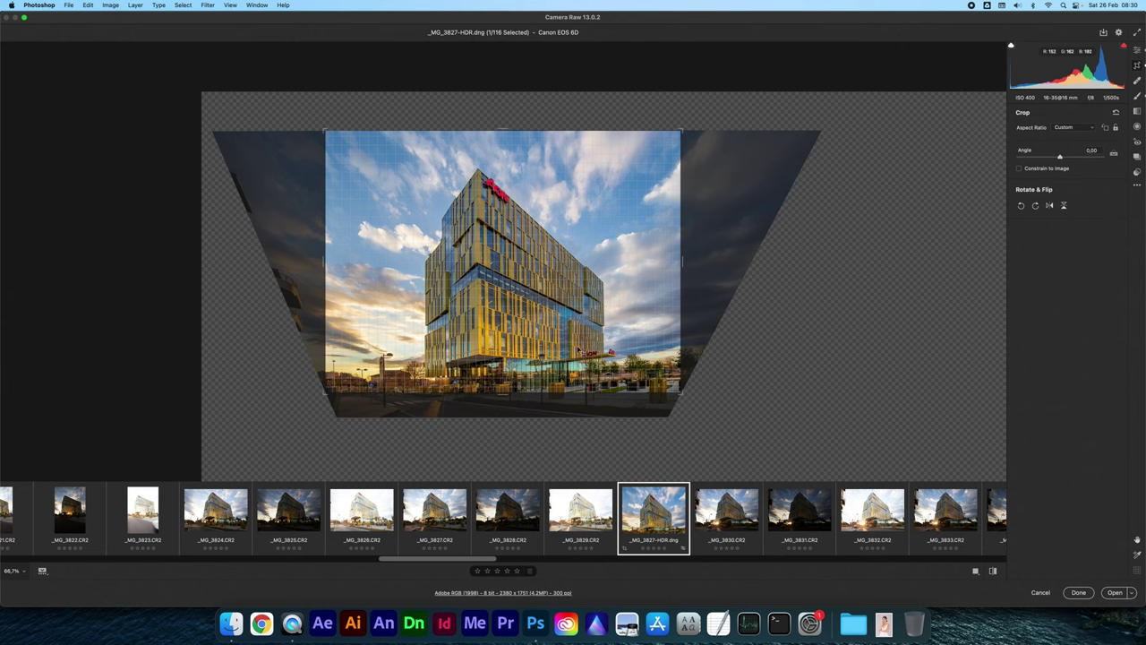
Extend the crop downward, Alt-widen it symmetrically, and apply it at 2949 × 1920
left_click_drag(503, 394, 503, 407)
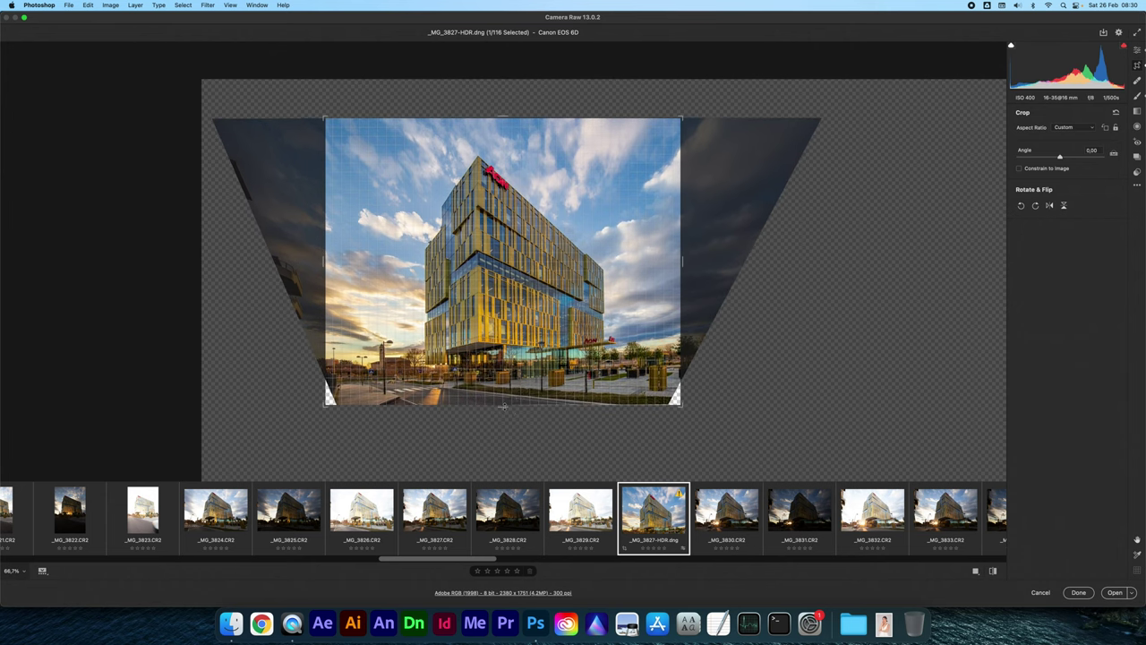
key("alt")
left_click_drag(691, 260, 727, 260)
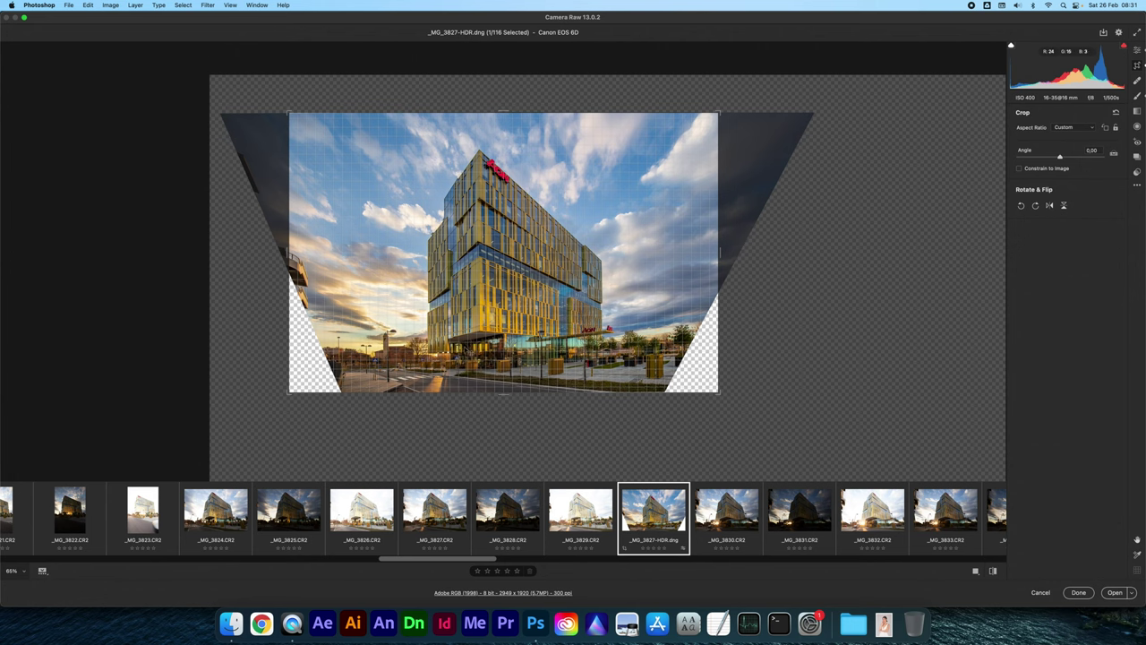
key("Return")
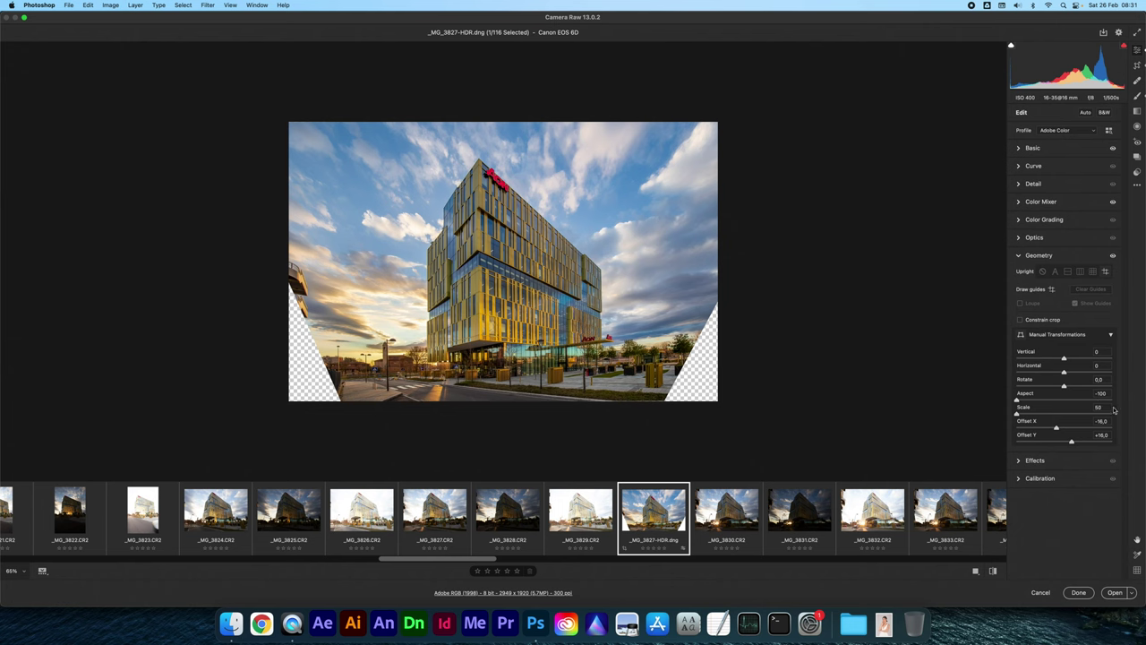
Nudge Scale up slightly and set Offset Y to +15,6 to shrink the transparent corners
key("Return")
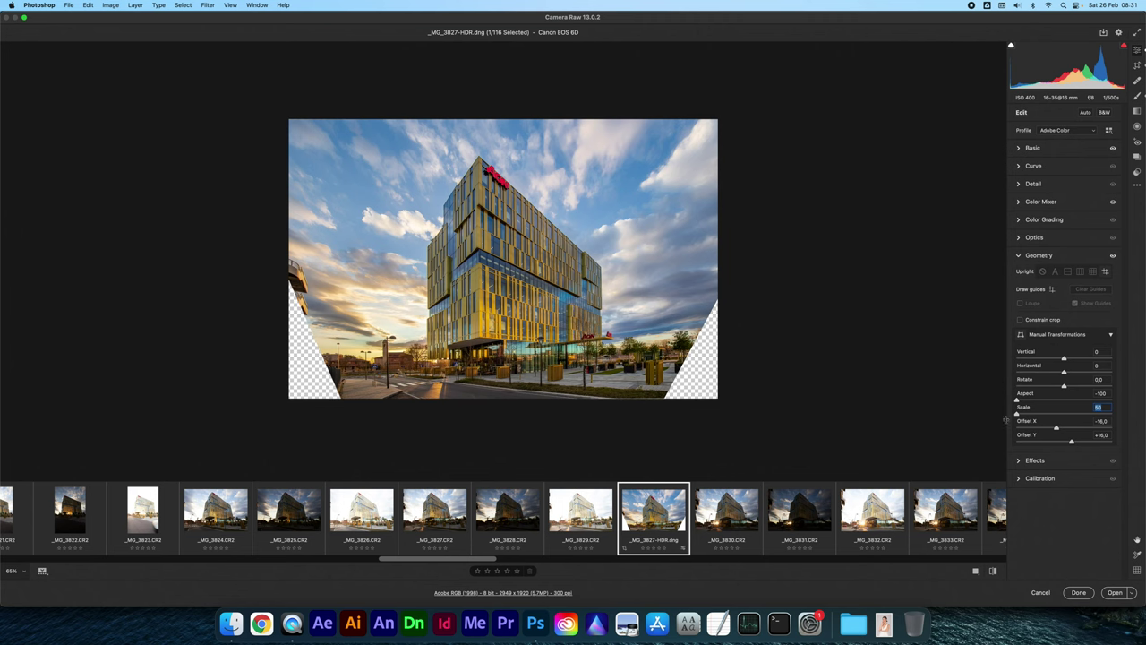
left_click(1105, 435)
double_click(1109, 433)
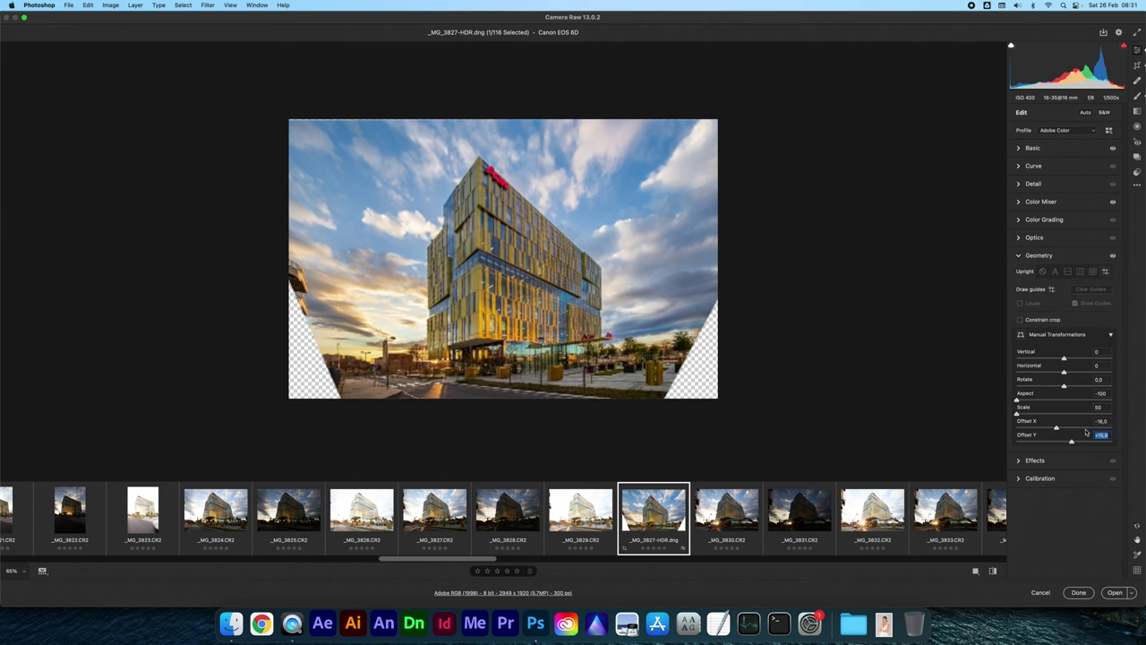
left_click(1101, 407)
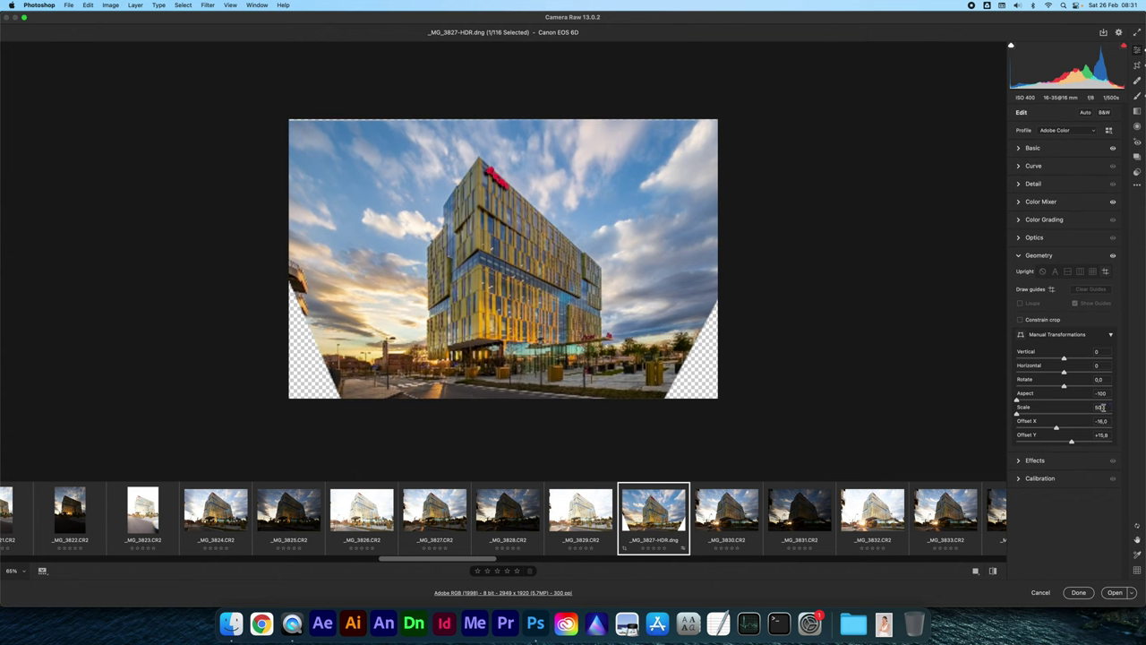
key("Up")
key("Up")
key("Up")
key("Up")
key("Up")
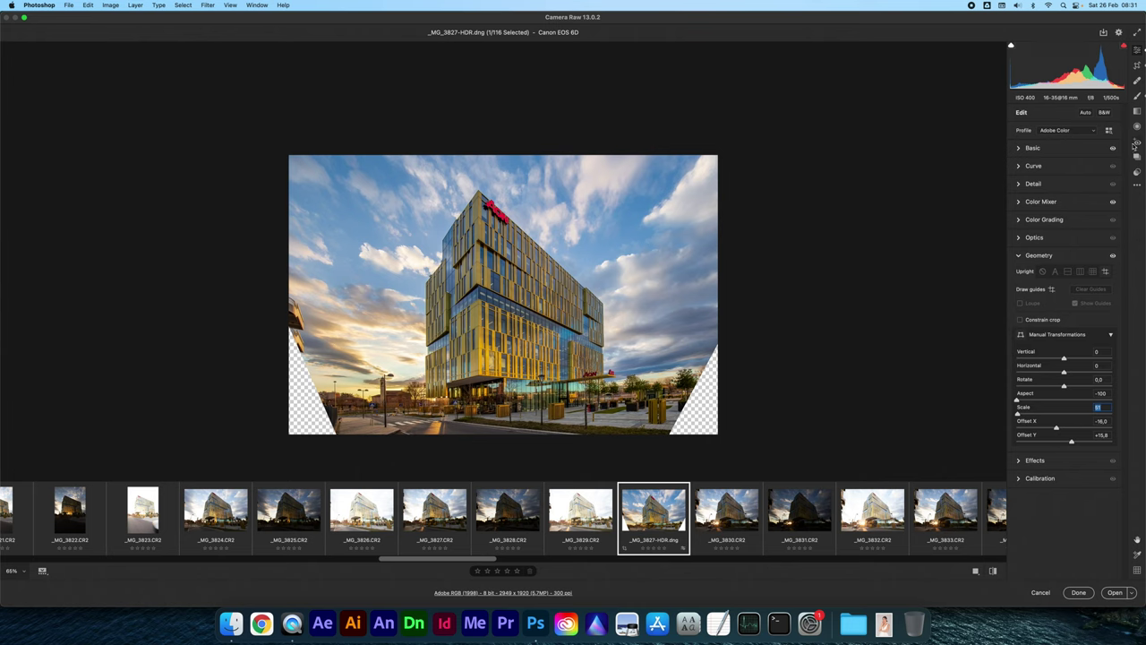
left_click(1034, 148)
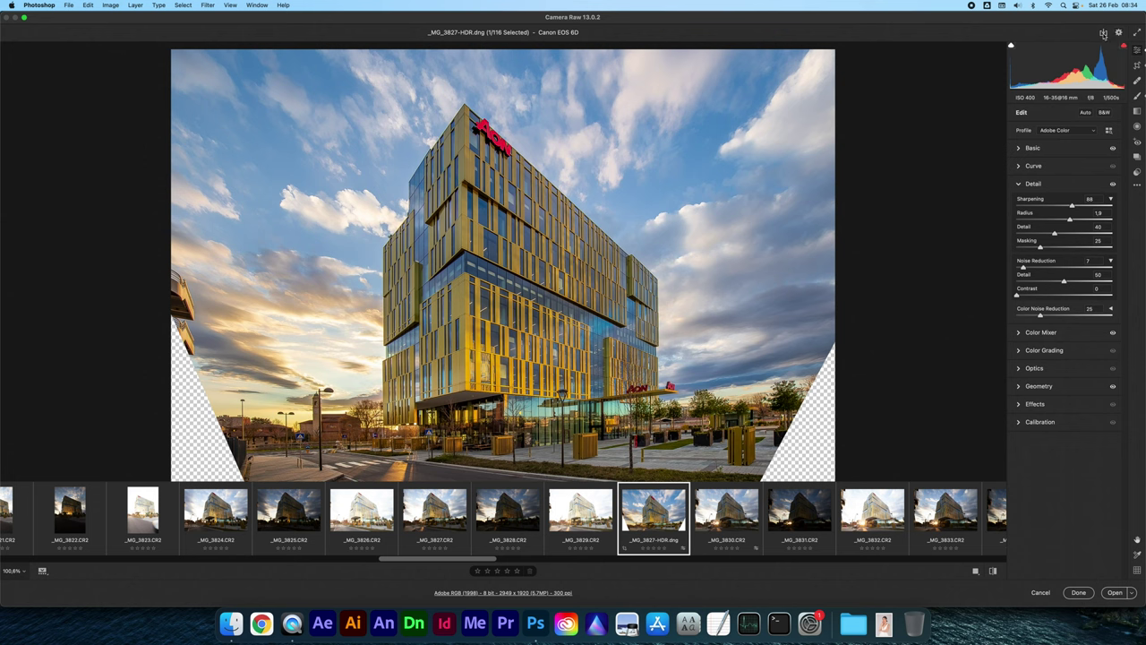
Bring up Camera Raw's Save Options for _MG_3827-HDR
left_click(1103, 33)
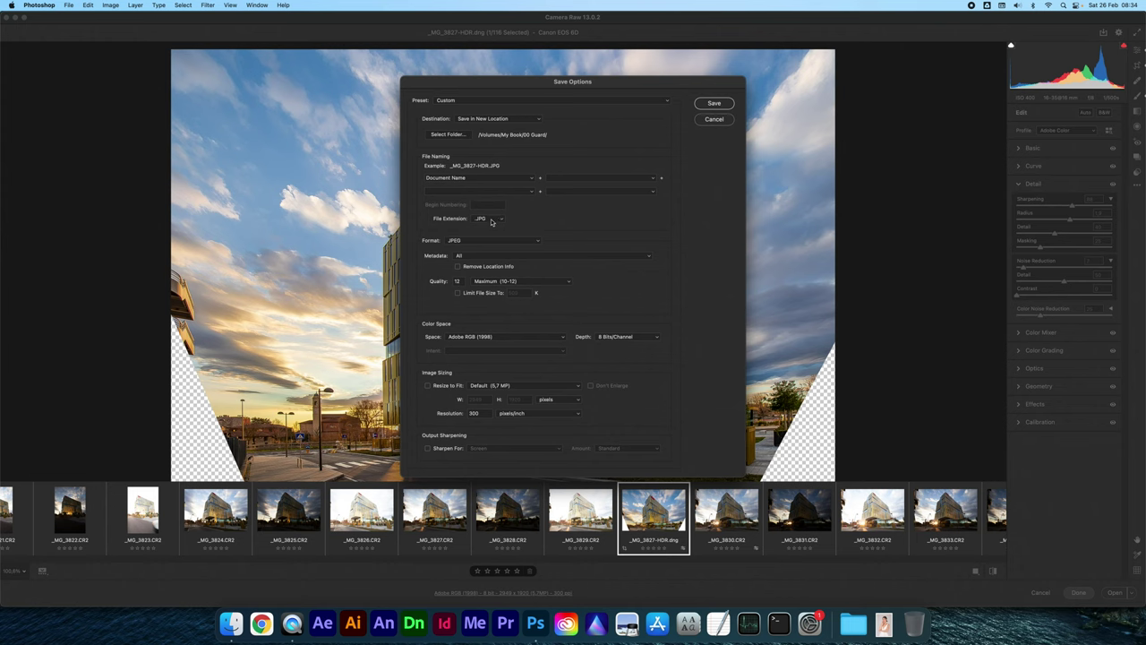
Save _MG_3827-HDR as a 16 Bits/Channel .PSD file and close Camera Raw with Done
left_click(491, 222)
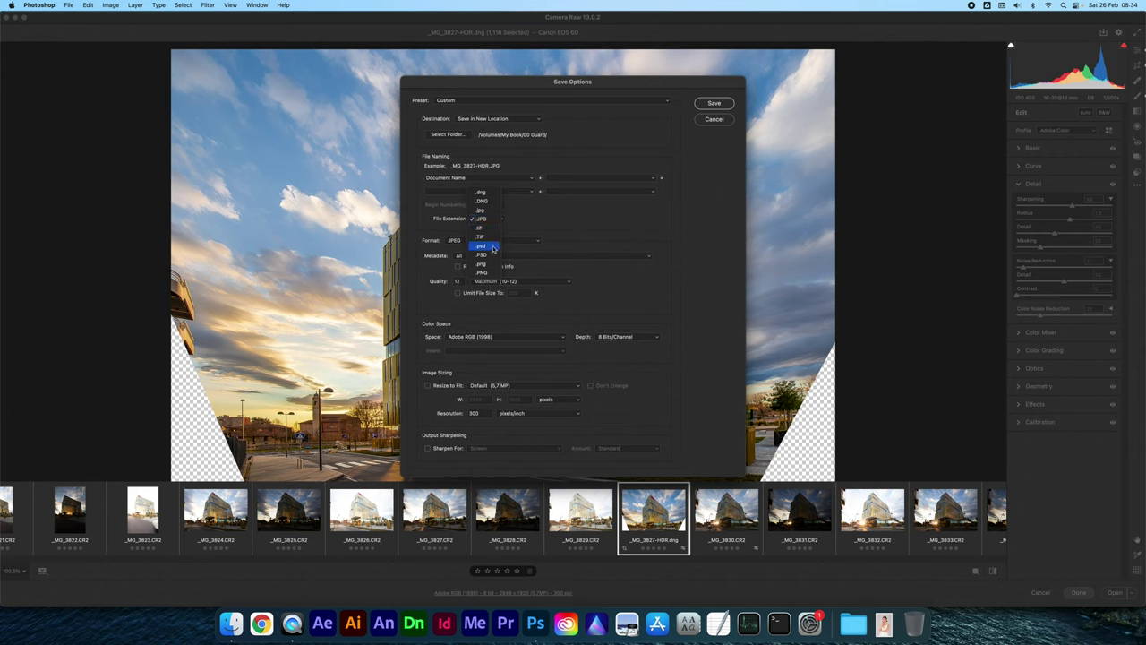
left_click(484, 256)
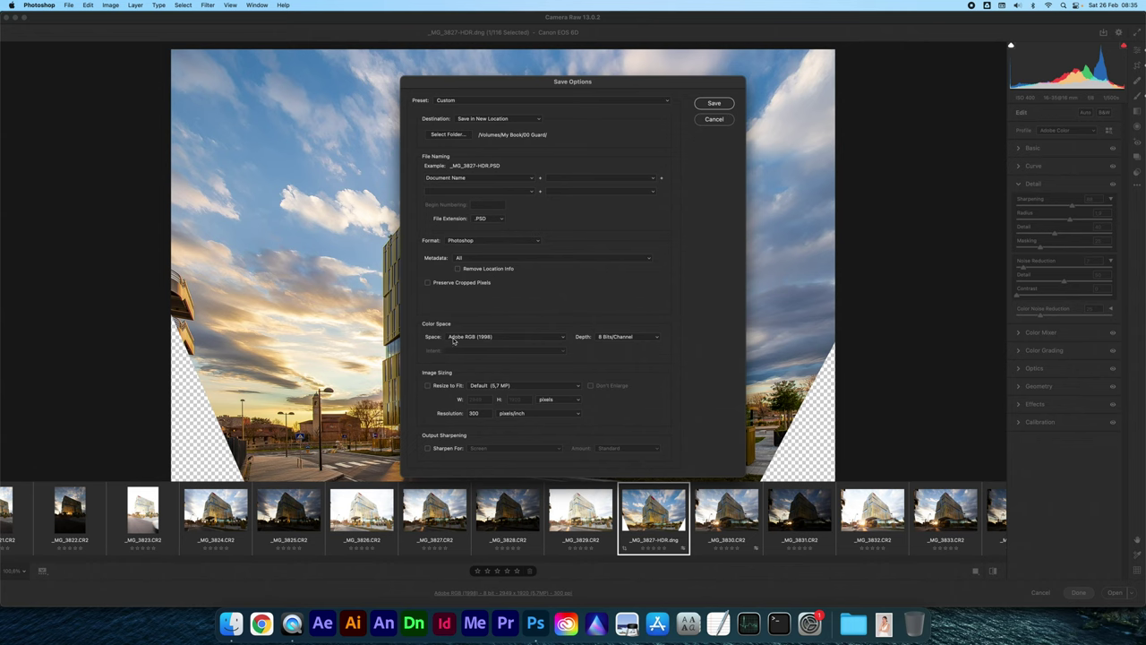
left_click(606, 339)
left_click(616, 348)
left_click(714, 104)
left_click(1078, 593)
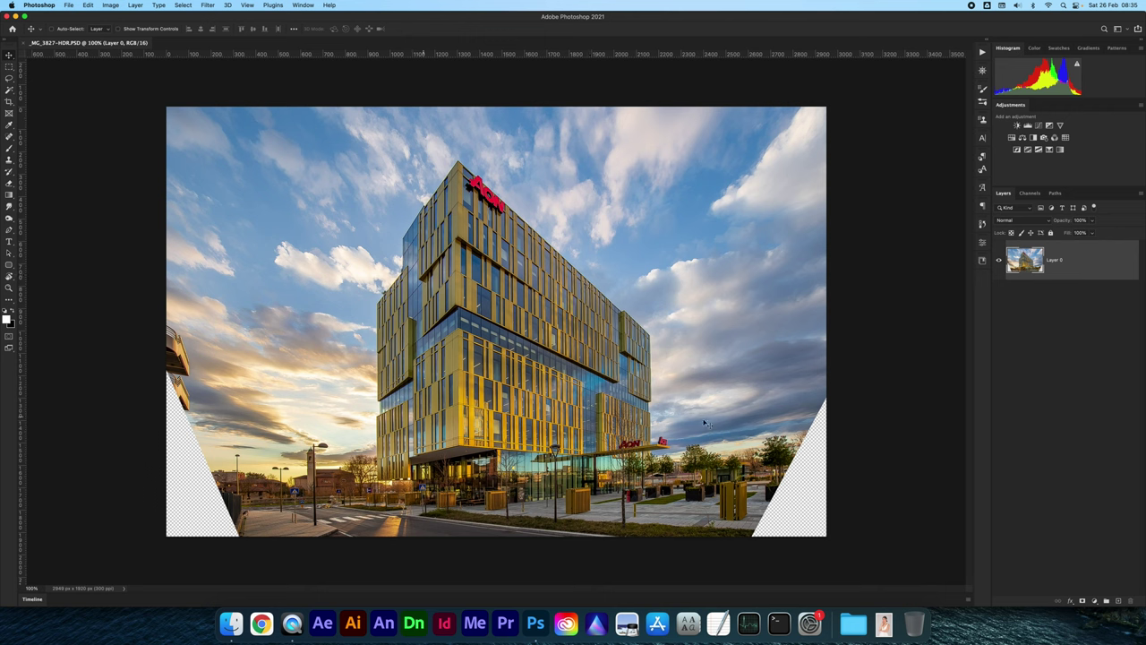
Zoom in to inspect the PSD's left edge, then zoom back out to the whole image
key("super+plus")
scroll(729, 430, "left", 5)
scroll(729, 429, "left", 5)
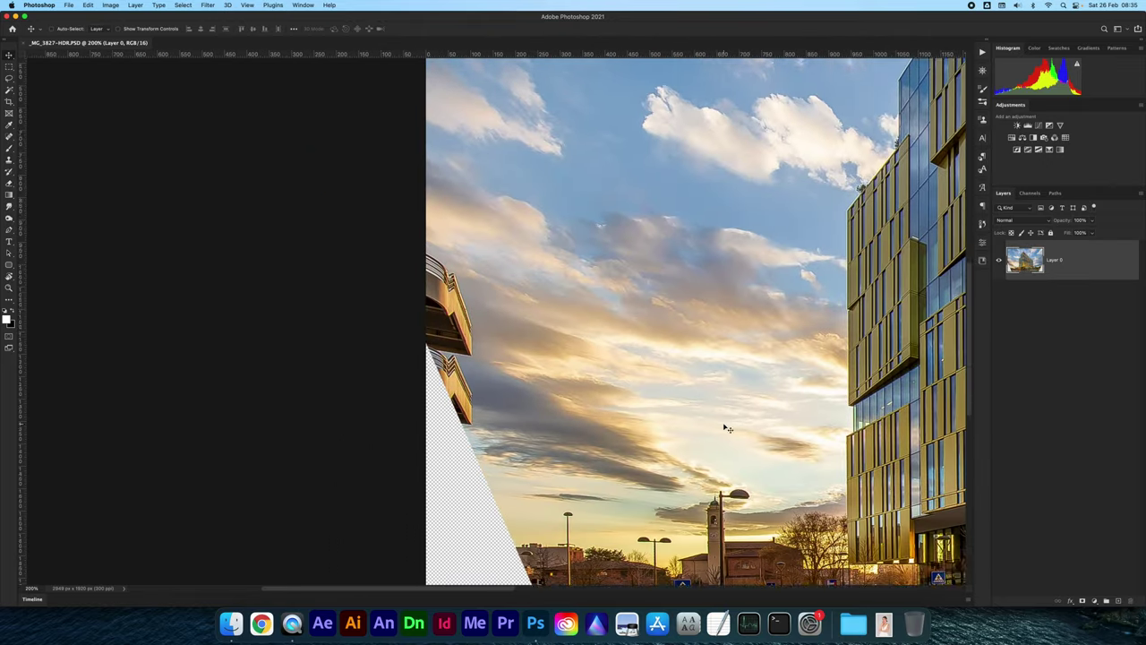
scroll(730, 430, "left", 5)
key("super+minus")
key("l")
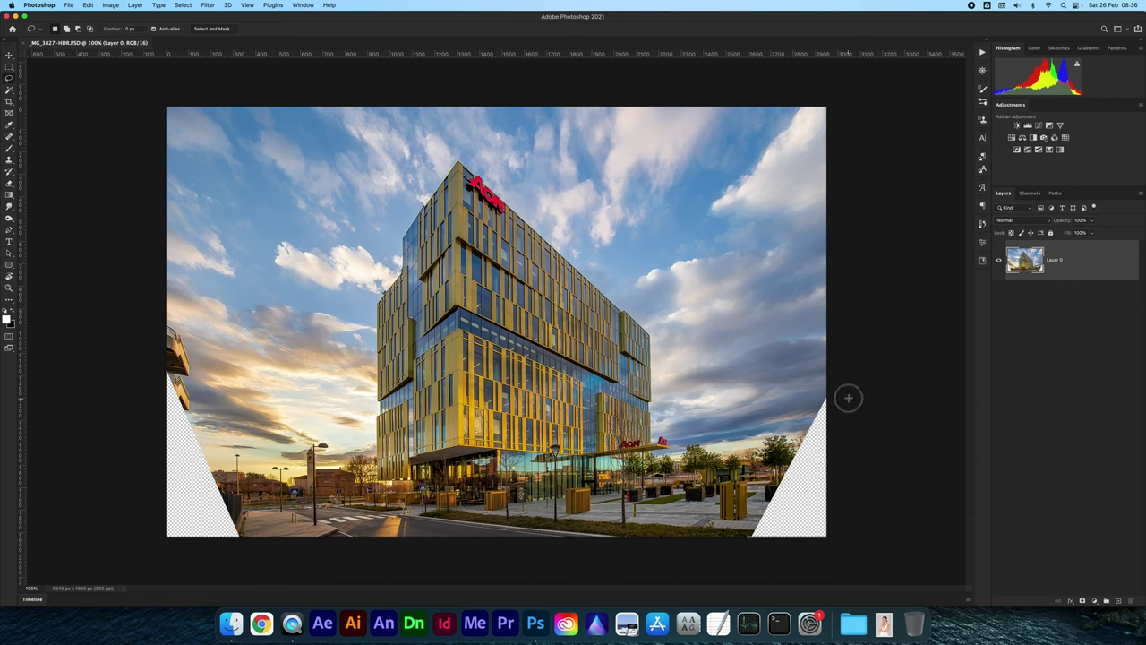
Lasso the transparent lower-right corner and Content-Aware fill it with matching pavement
left_click_drag(847, 394, 805, 483)
right_click(799, 483)
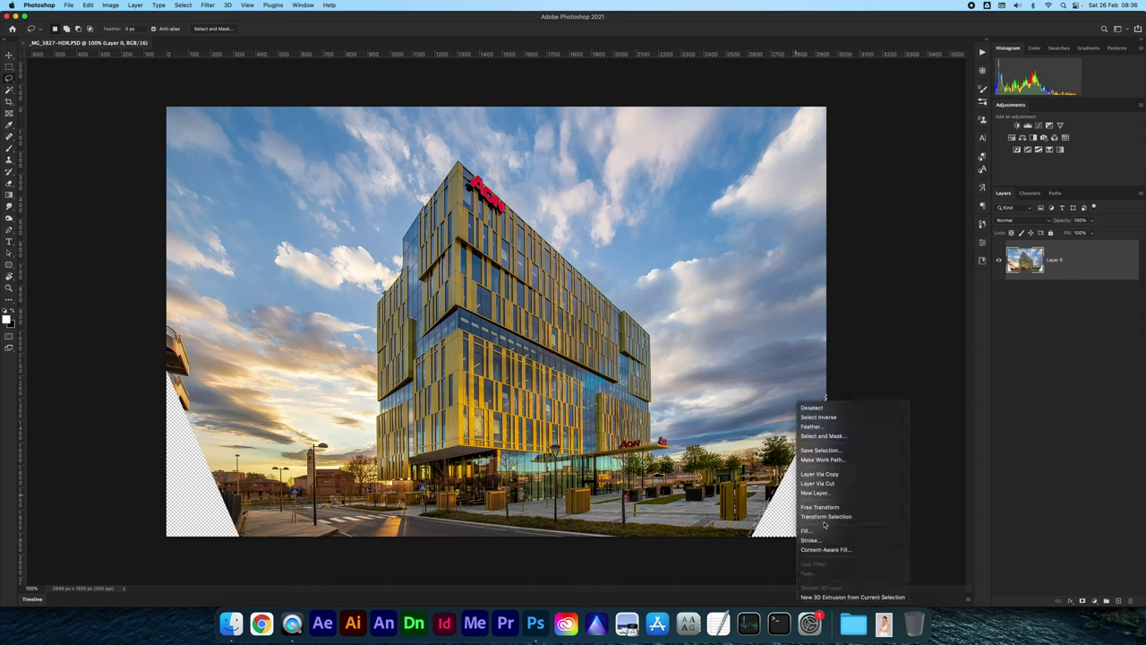
left_click(821, 532)
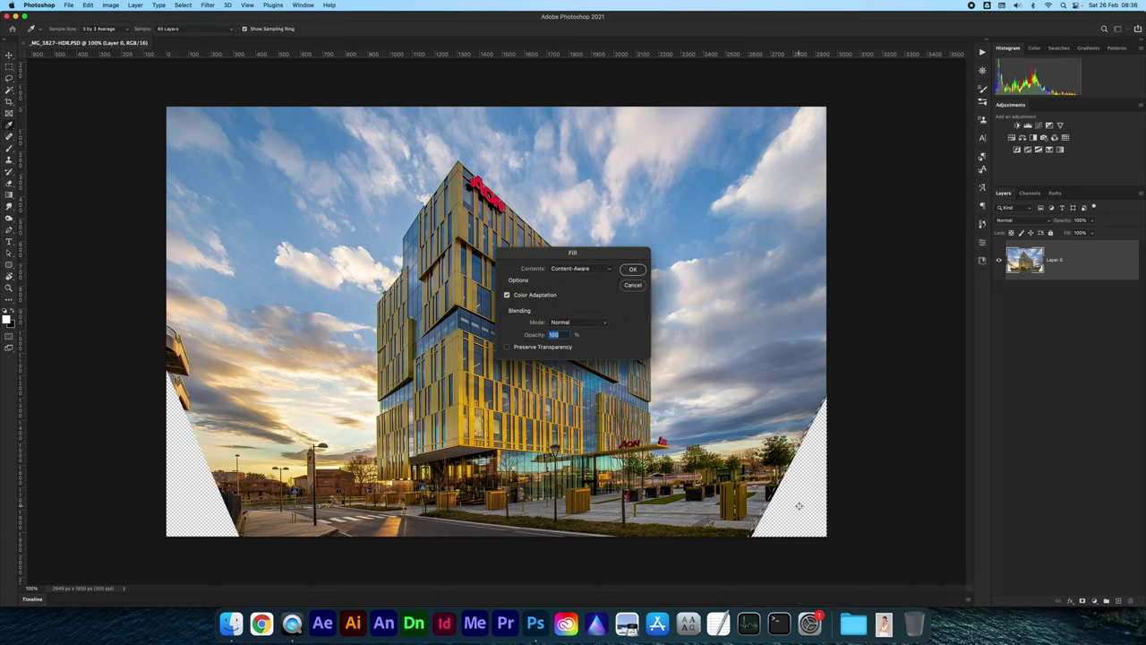
key("Return")
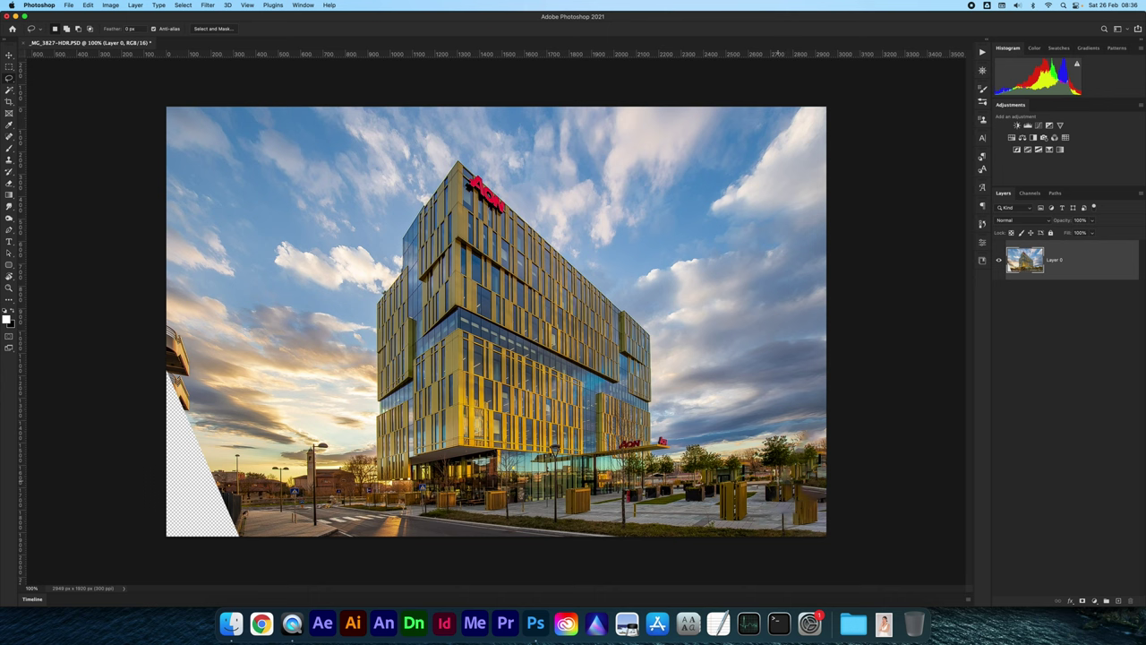
Content-Aware fill the patched trees along the right edge and deselect
mouse_move(779, 480)
left_mouse_down()
mouse_move(810, 427)
mouse_move(790, 523)
left_mouse_up()
left_click_drag(790, 523, 795, 474)
right_click(795, 475)
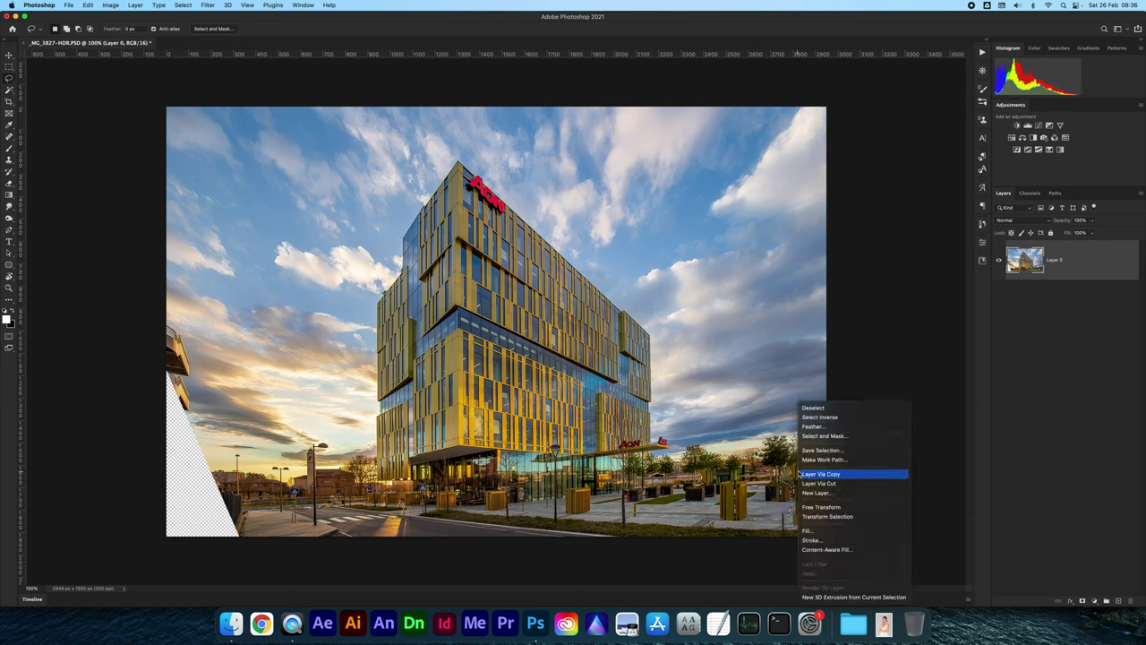
left_click(810, 531)
key("Return")
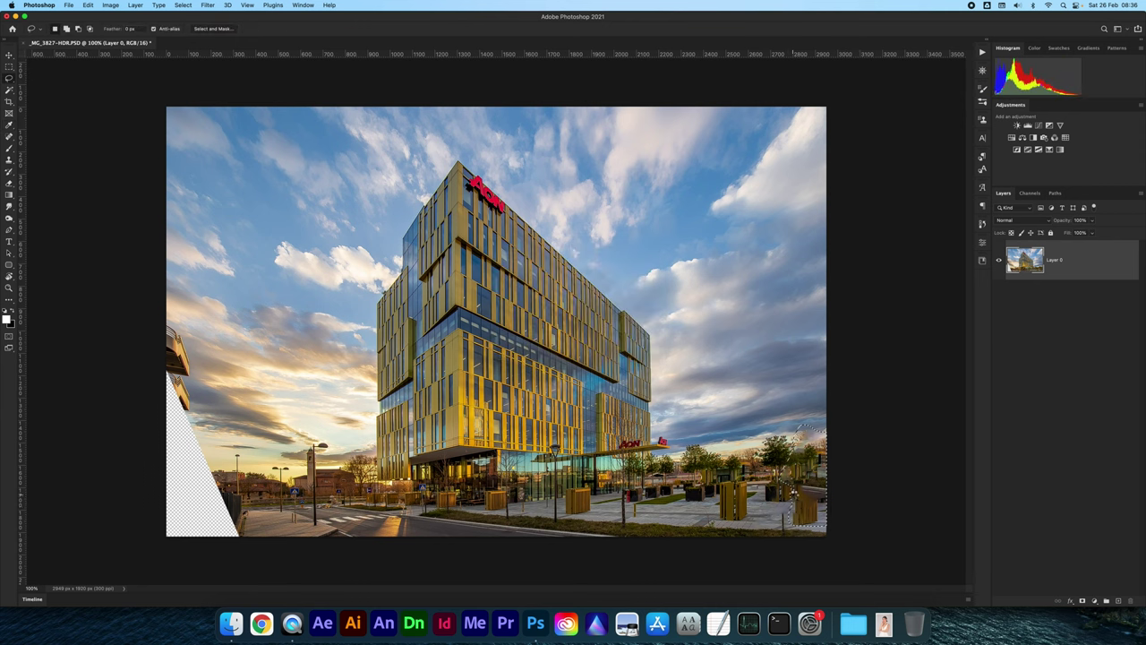
key("super+d")
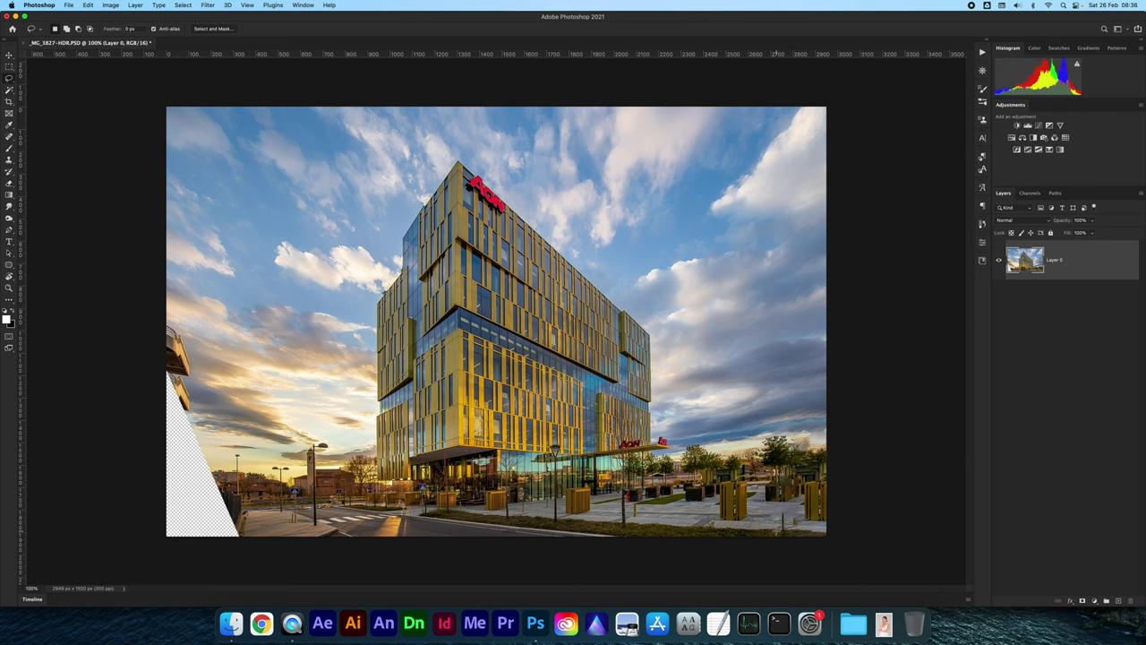
Content-Aware fill the lower-right selection once more
right_click(783, 528)
left_click(799, 532)
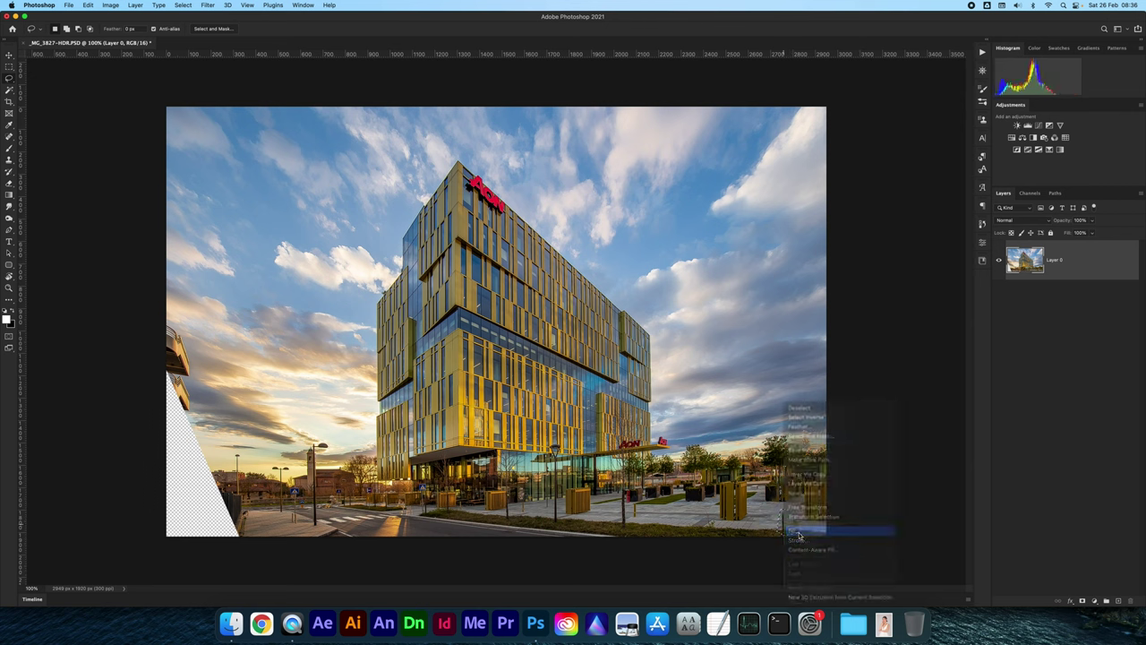
key("Return")
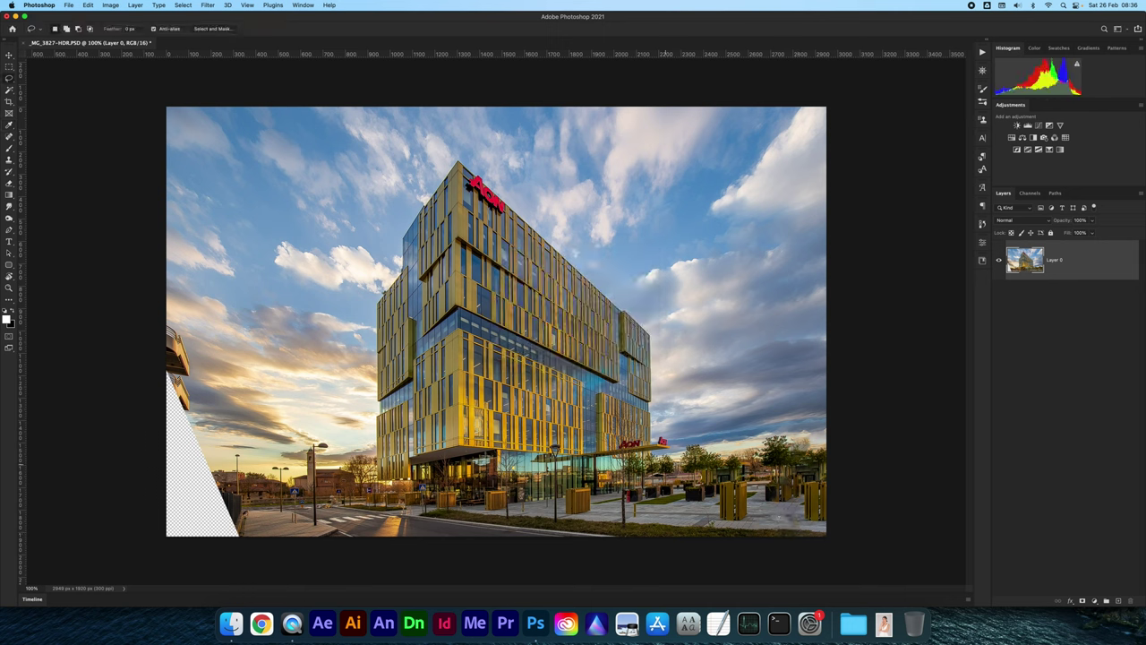
left_click_drag(162, 330, 187, 383)
Replace the cut-off balcony at the left edge with Content-Aware filled sky
left_click_drag(193, 370, 142, 388)
right_click(177, 379)
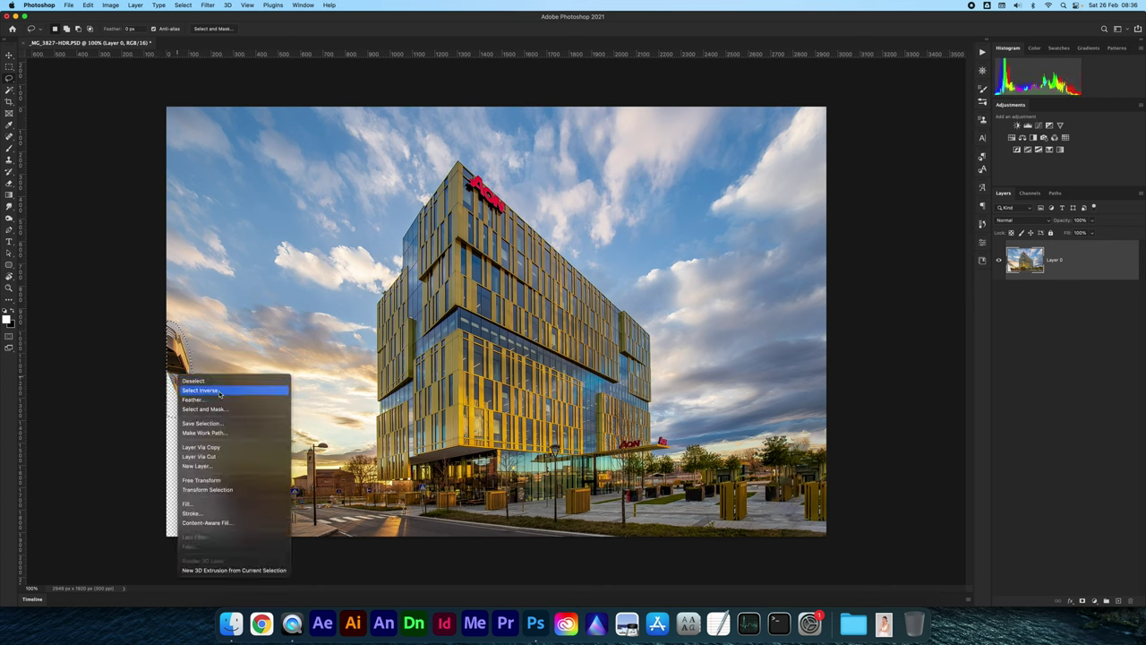
left_click(207, 504)
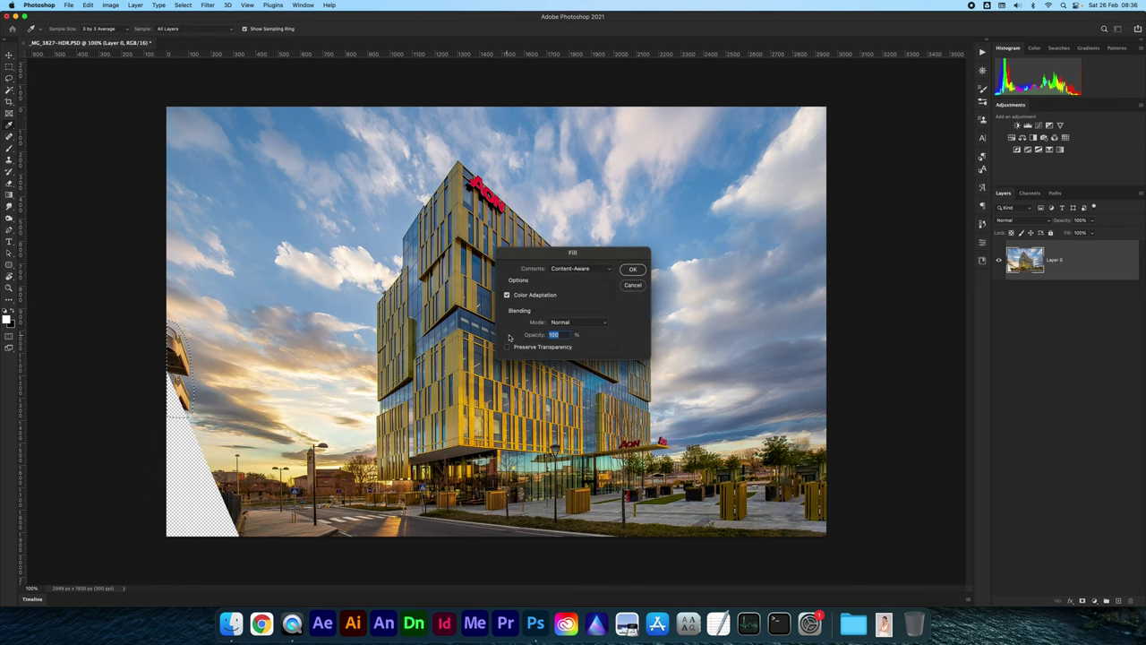
left_click(632, 270)
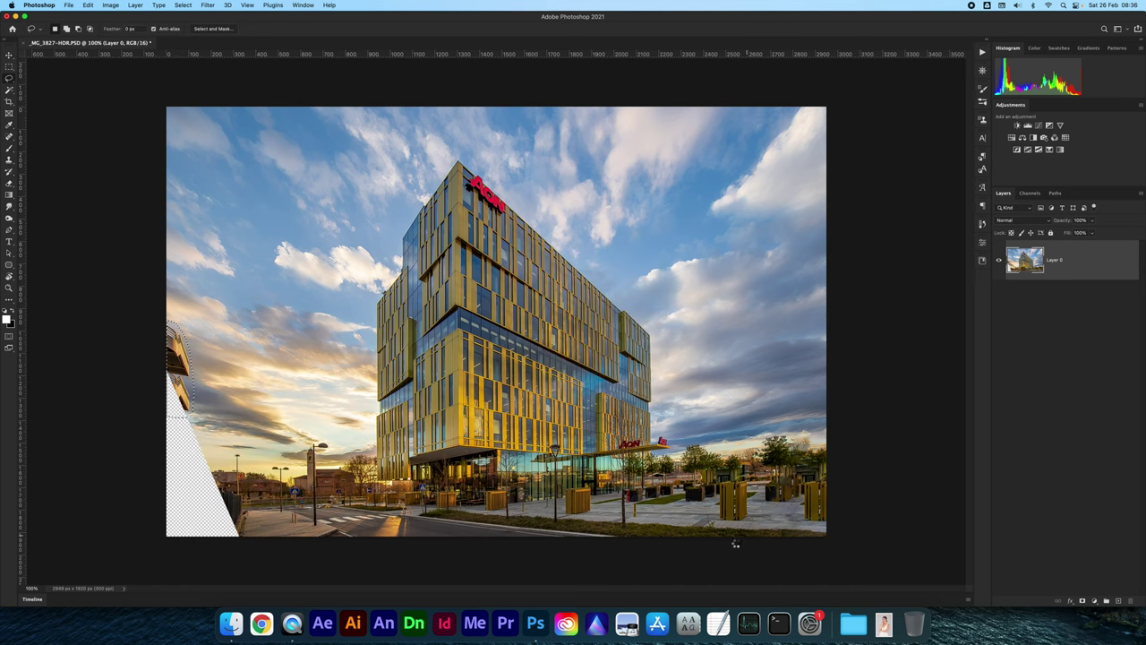
left_click(159, 408)
Lasso the transparent lower-left corner and Content-Aware fill it twice with street
left_click_drag(158, 412, 246, 537)
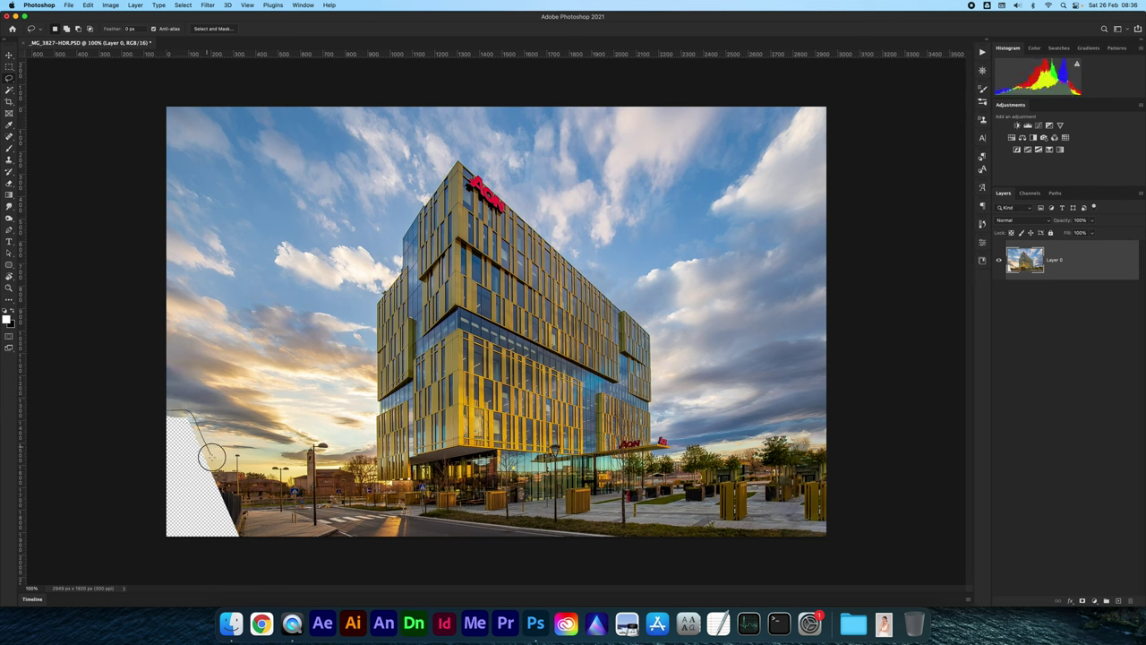
left_click_drag(245, 537, 166, 410)
right_click(170, 403)
left_click(197, 530)
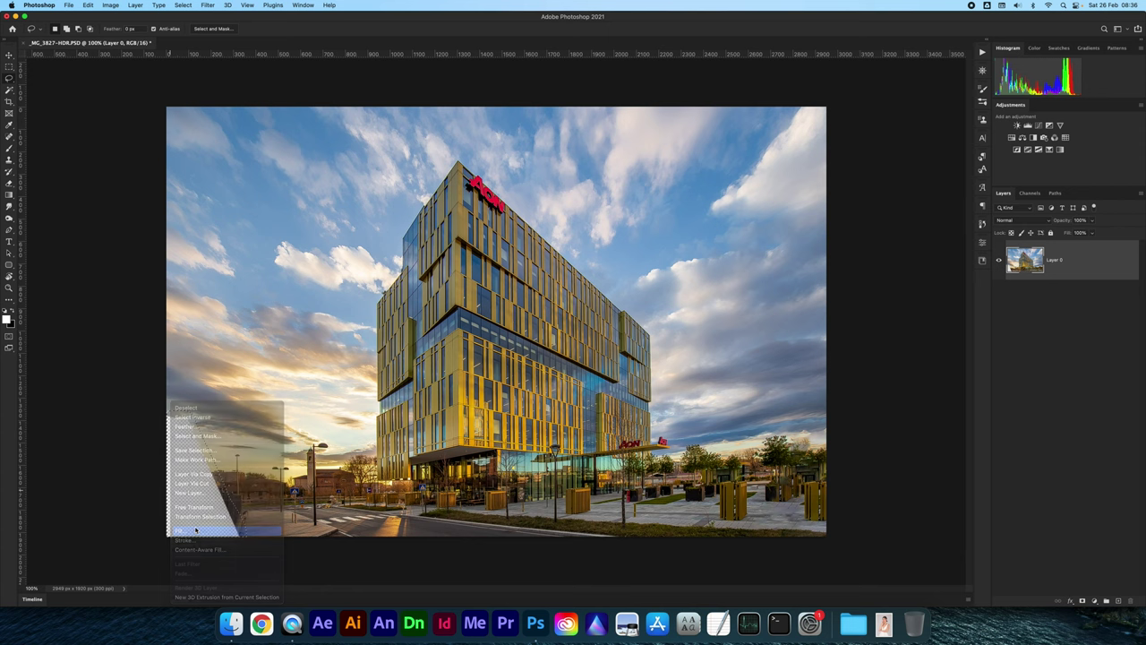
key("Return")
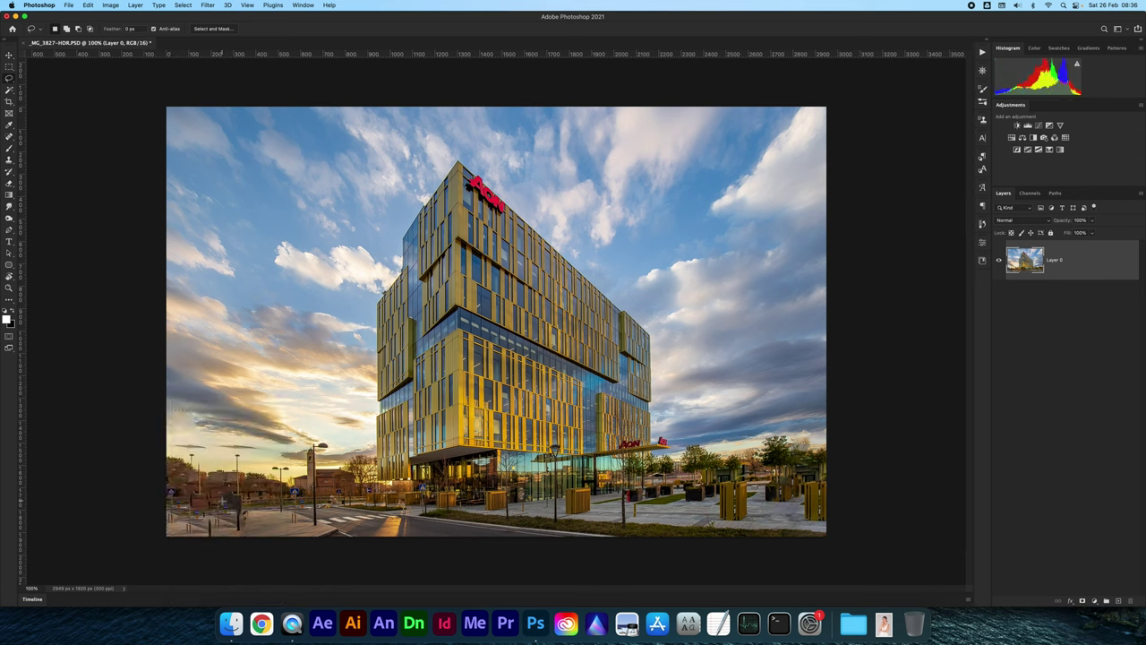
right_click(224, 398)
left_click(251, 521)
key("Return")
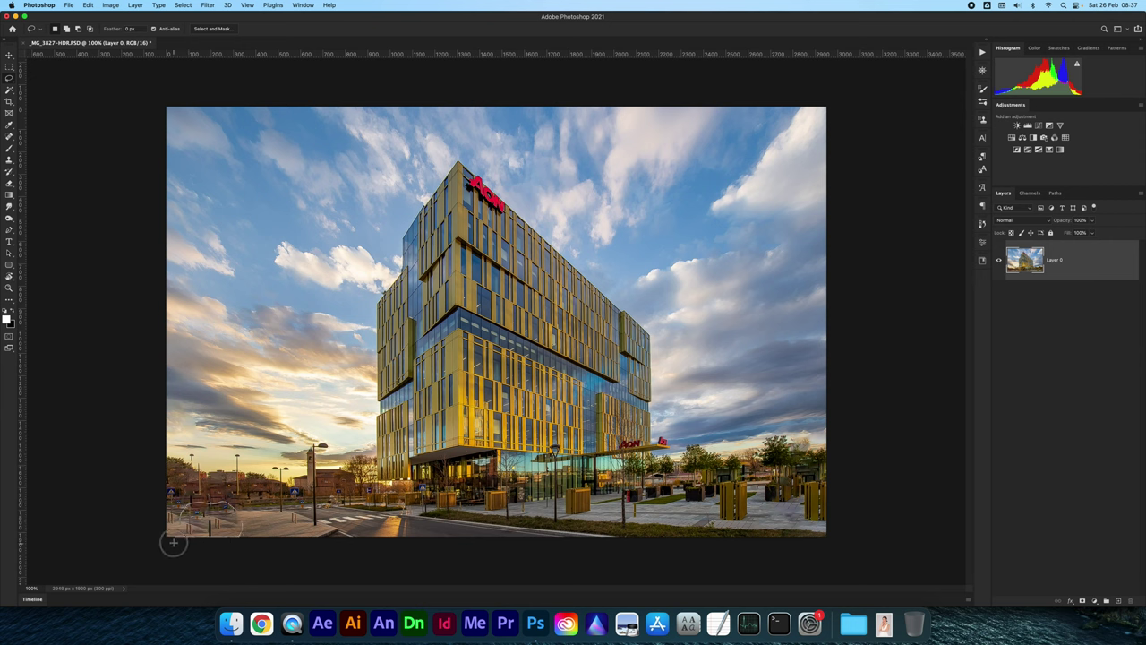
Content-Aware fill the remaining messy patches at the lower left
right_click(213, 534)
left_click(222, 531)
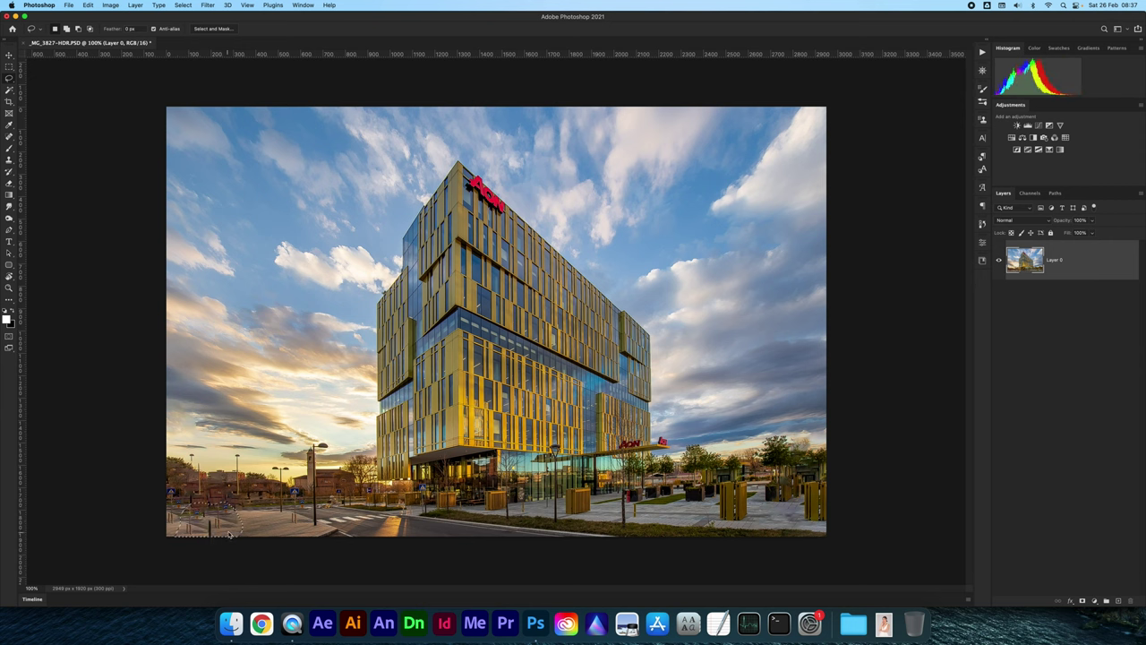
key("Return")
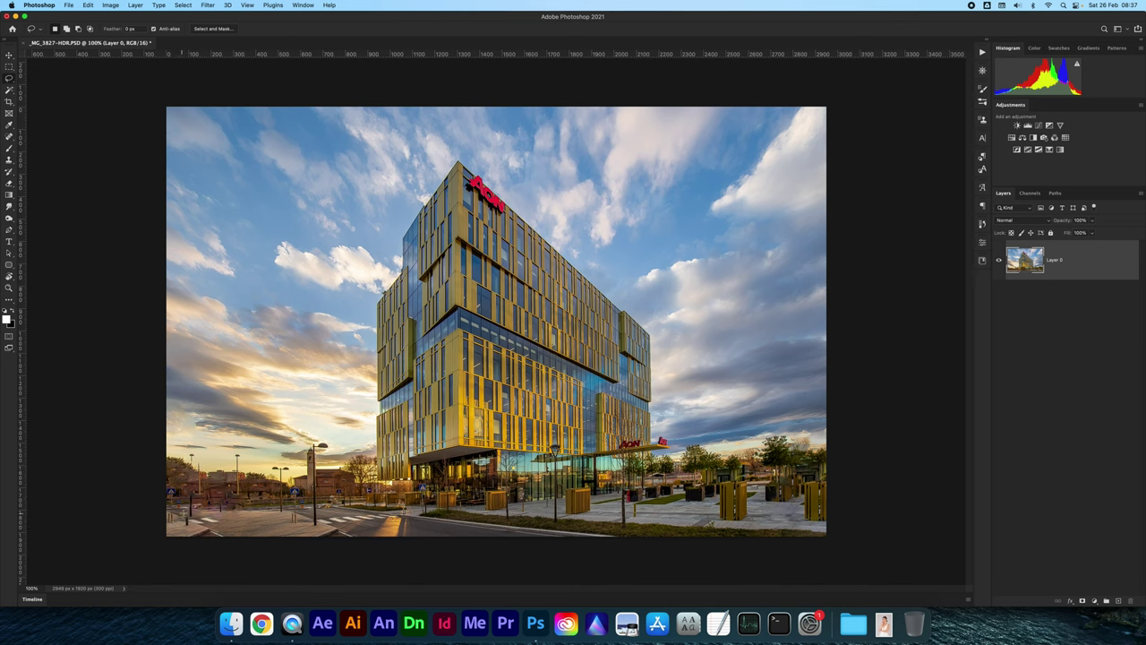
left_click_drag(172, 491, 215, 534)
left_click_drag(215, 534, 185, 514)
right_click(186, 514)
left_click(199, 530)
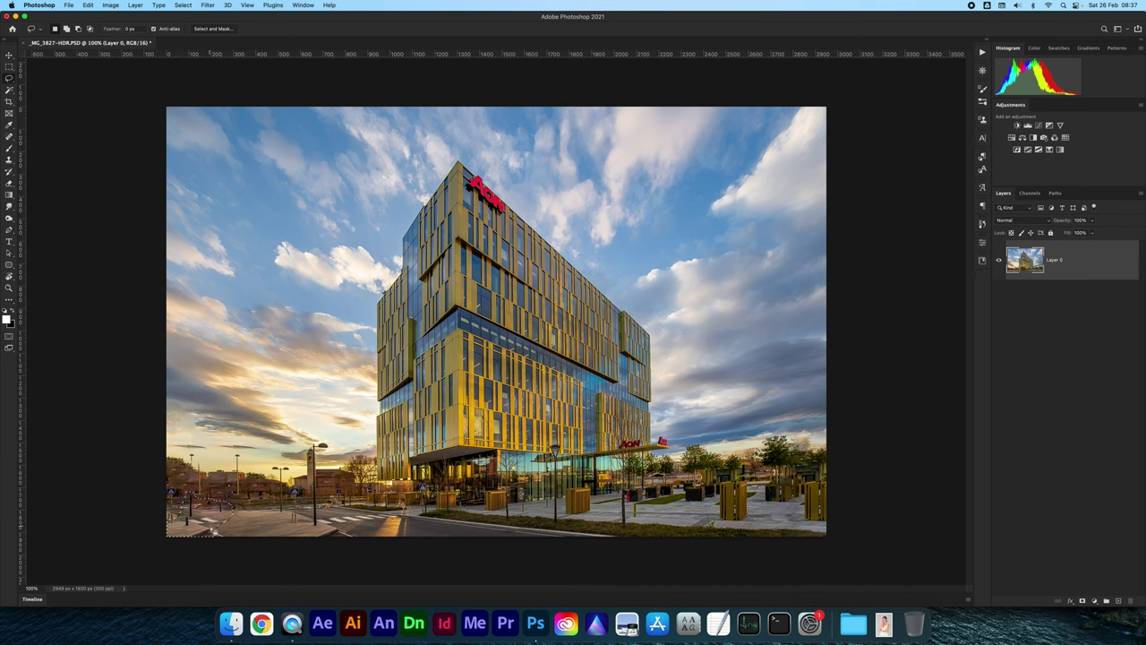
key("Return")
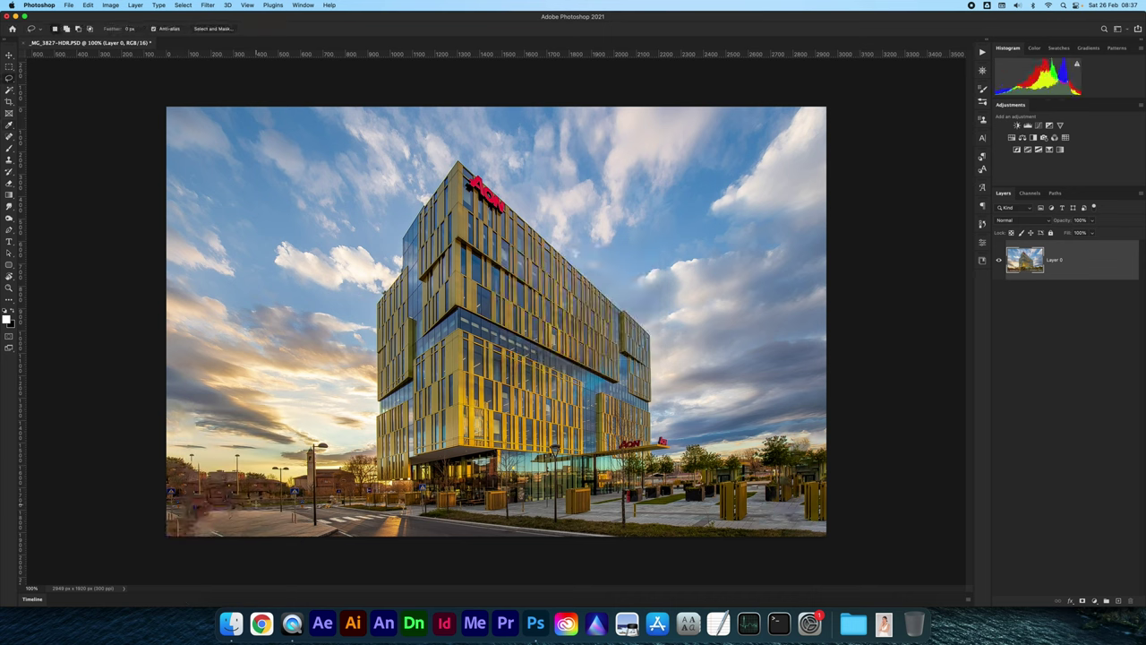
Clone Stamp pavement over the smeared railing, sign and red post at lower left
key("s")
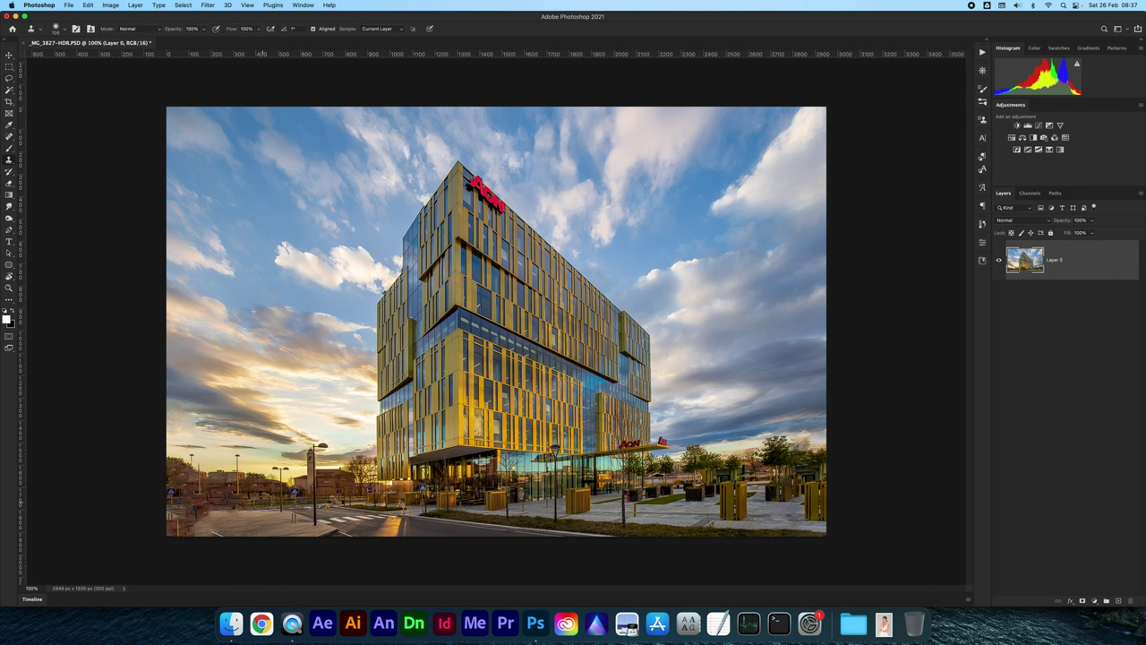
key("super+plus")
scroll(379, 481, "down", 10)
scroll(379, 481, "left", 8)
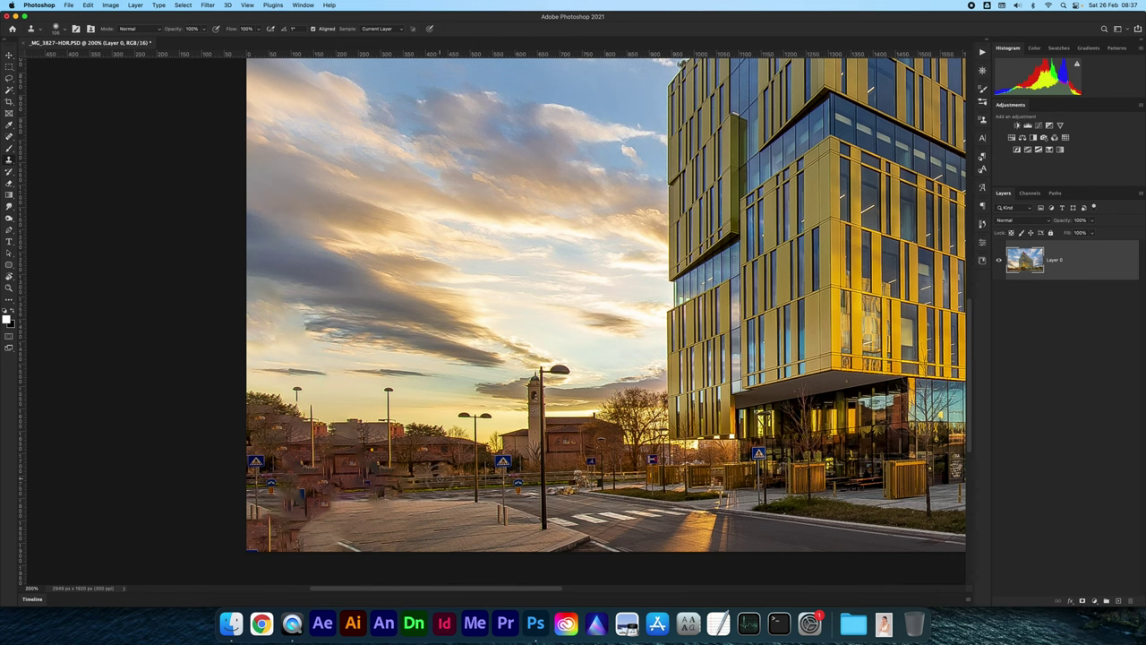
mouse_move(375, 479)
left_mouse_down()
mouse_move(386, 481)
mouse_move(362, 463)
mouse_move(356, 532)
left_mouse_up()
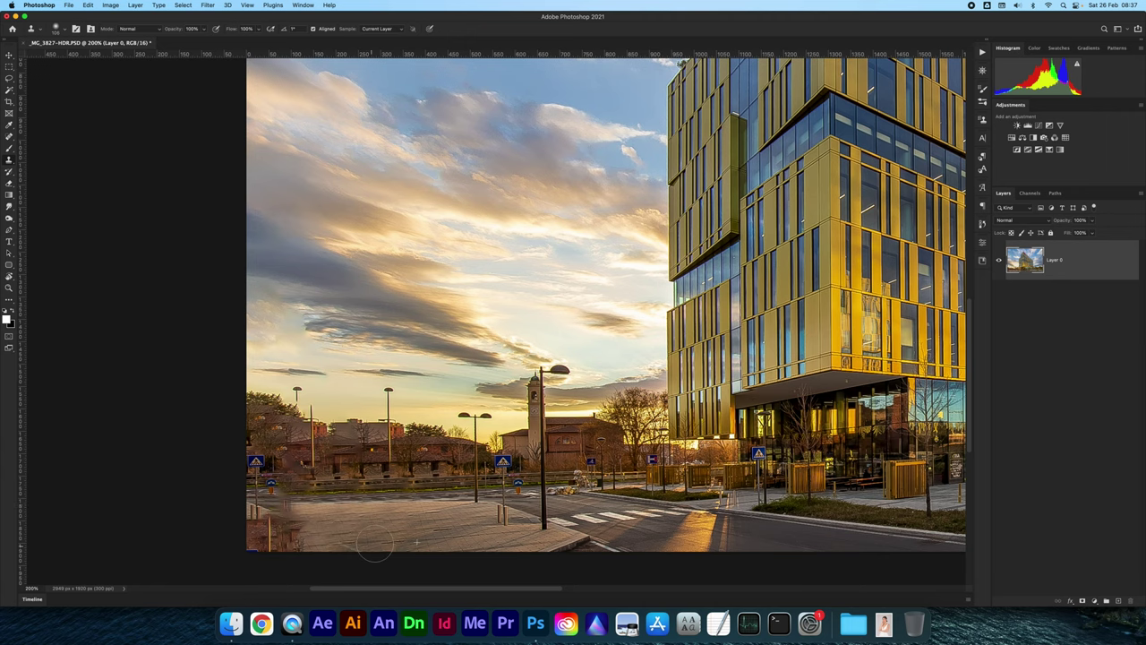
scroll(371, 548, "left", 1)
left_click_drag(306, 540, 259, 471)
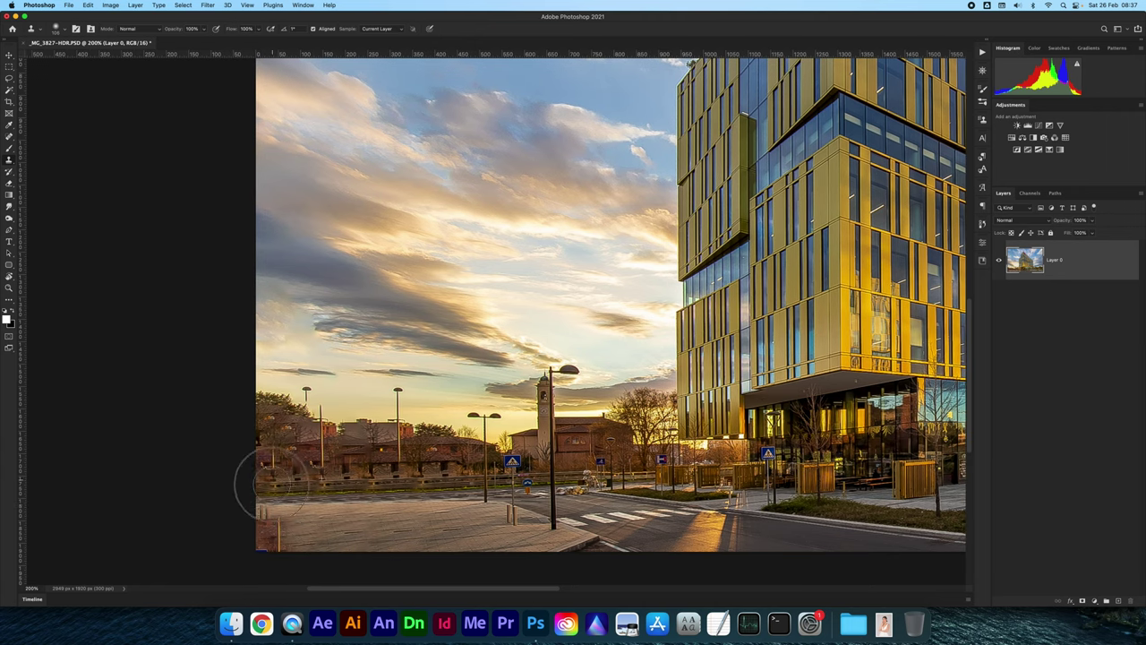
left_click_drag(257, 469, 287, 542)
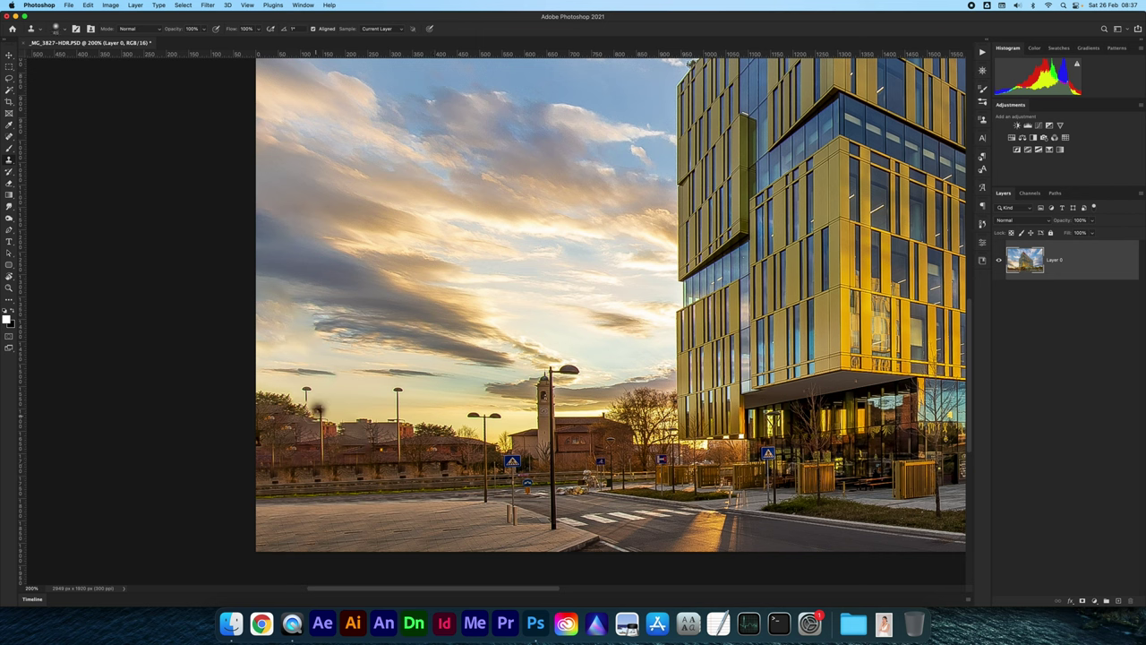
Set a new clone source point higher up and shrink the clone brush
scroll(308, 403, "up", 3)
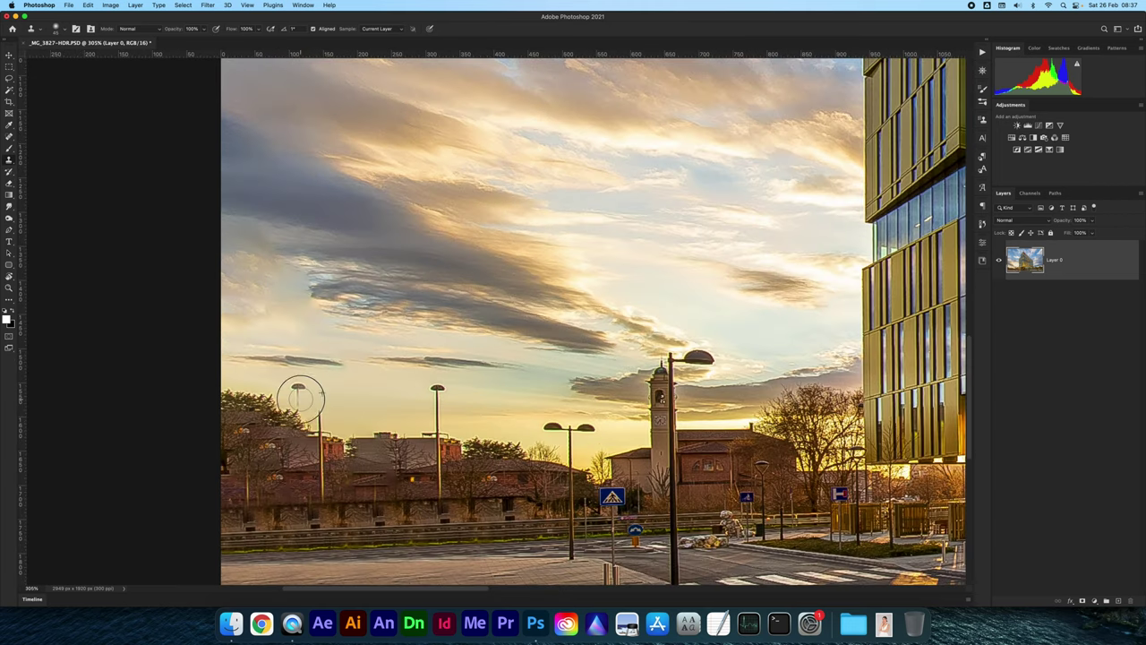
left_click(307, 393, "alt")
key("bracketleft")
key("bracketleft")
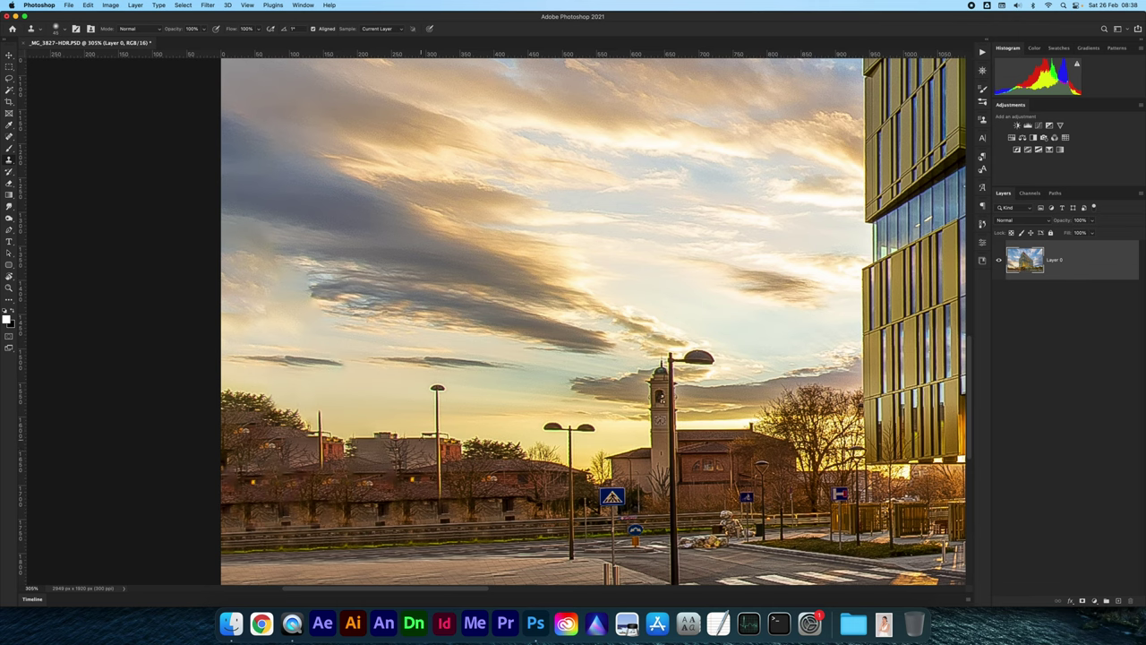
scroll(503, 472, "up", 3)
scroll(376, 433, "up", 2)
scroll(376, 434, "up", 2)
scroll(376, 433, "up", 2)
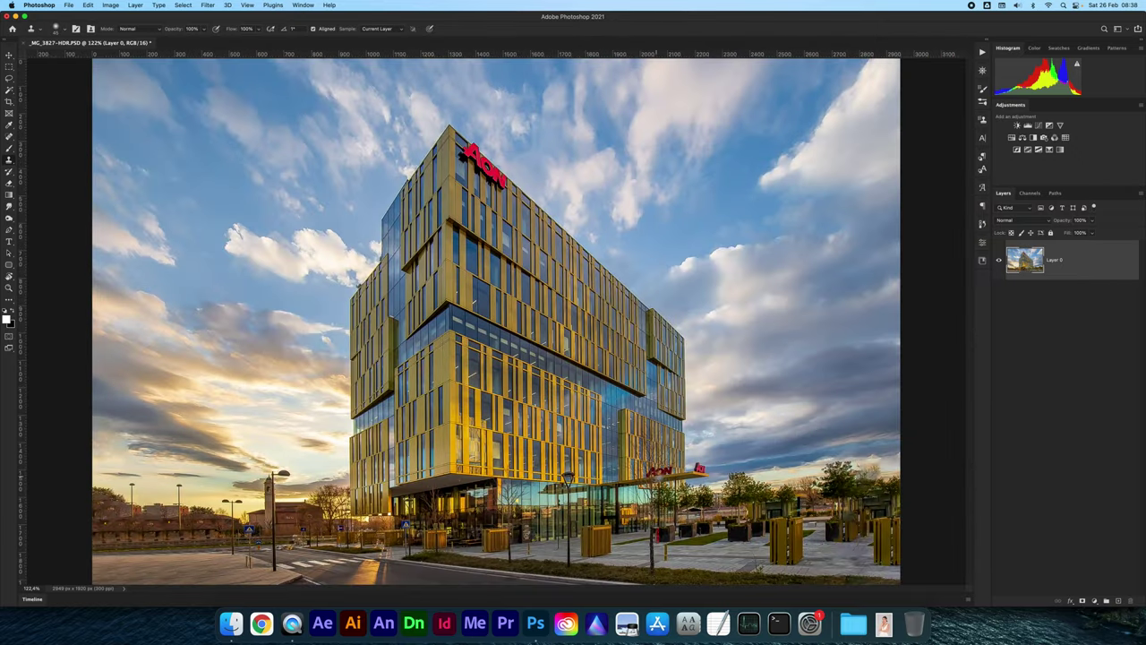
Clone foliage over the washed-out patch behind the trees and the gap beside the planters
scroll(663, 475, "down", 2)
scroll(658, 474, "down", 2)
scroll(649, 474, "down", 1)
scroll(649, 474, "down", 2)
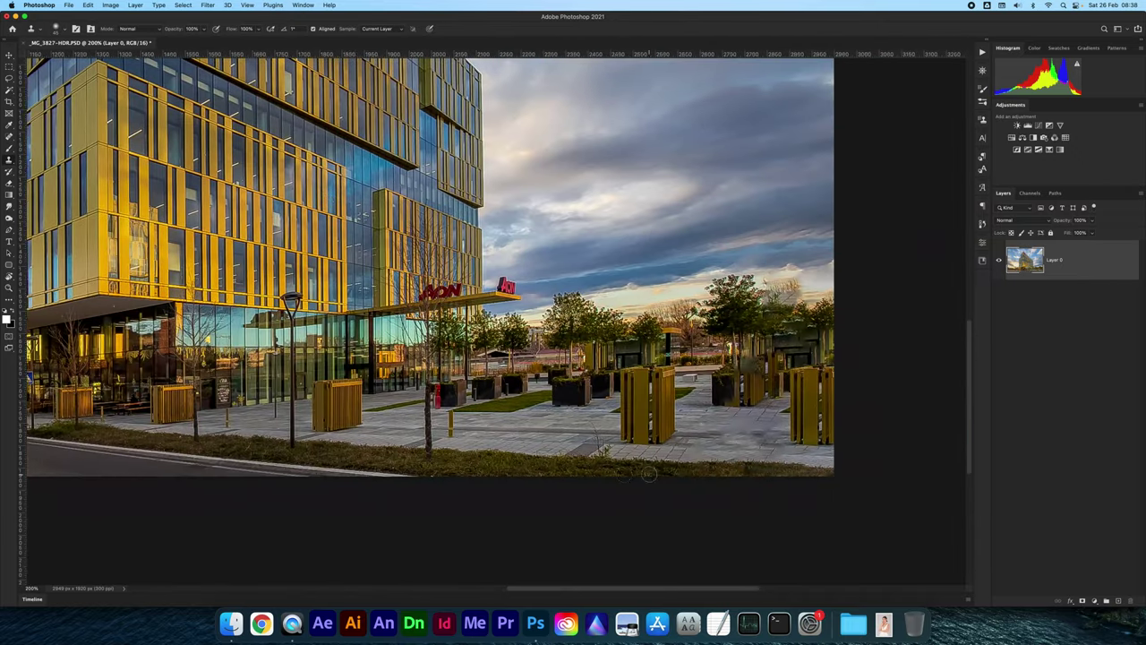
scroll(671, 448, "down", 1)
scroll(694, 411, "down", 1)
scroll(716, 376, "down", 1)
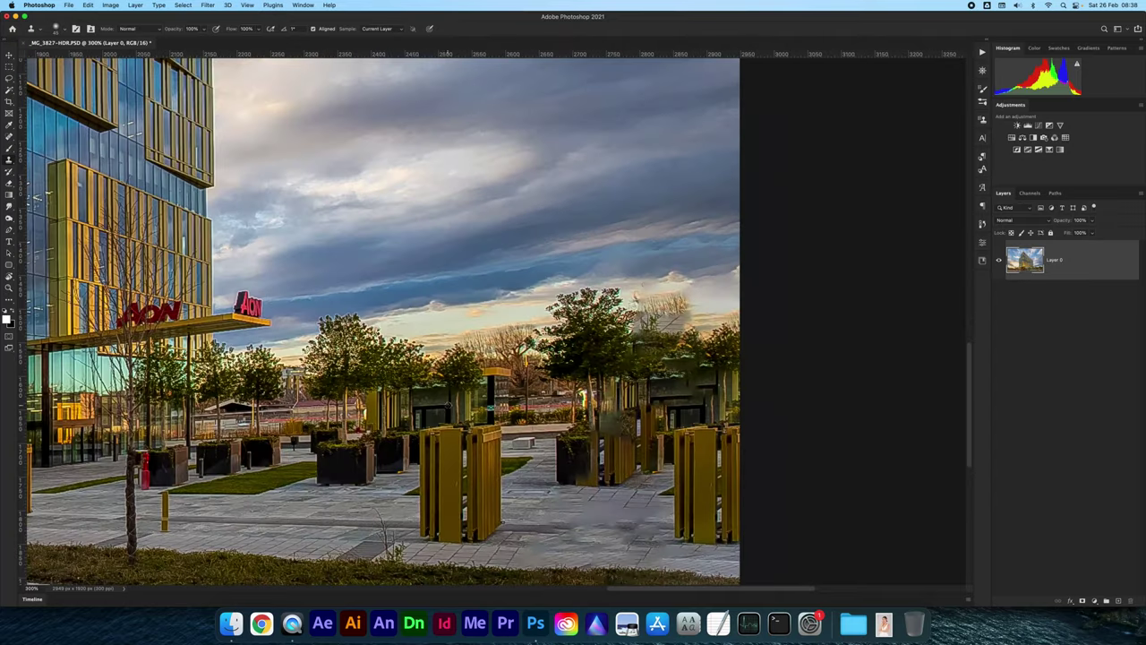
mouse_move(698, 399)
left_mouse_down()
mouse_move(640, 314)
mouse_move(639, 302)
mouse_move(670, 290)
left_mouse_up()
mouse_move(583, 409)
left_mouse_down()
mouse_move(616, 414)
mouse_move(623, 439)
mouse_move(665, 408)
left_mouse_up()
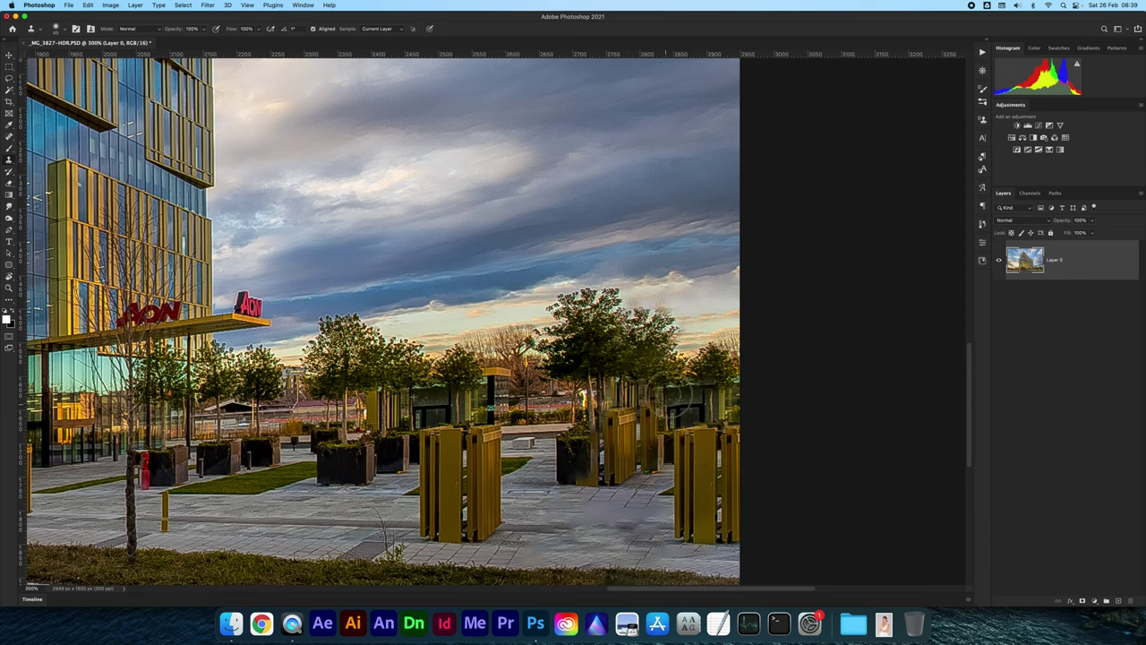
Clone over the gaps by the right fence, then fit the whole building in view
scroll(484, 433, "up", 3)
left_click_drag(752, 362, 707, 492)
key("super+minus")
key("super+0")
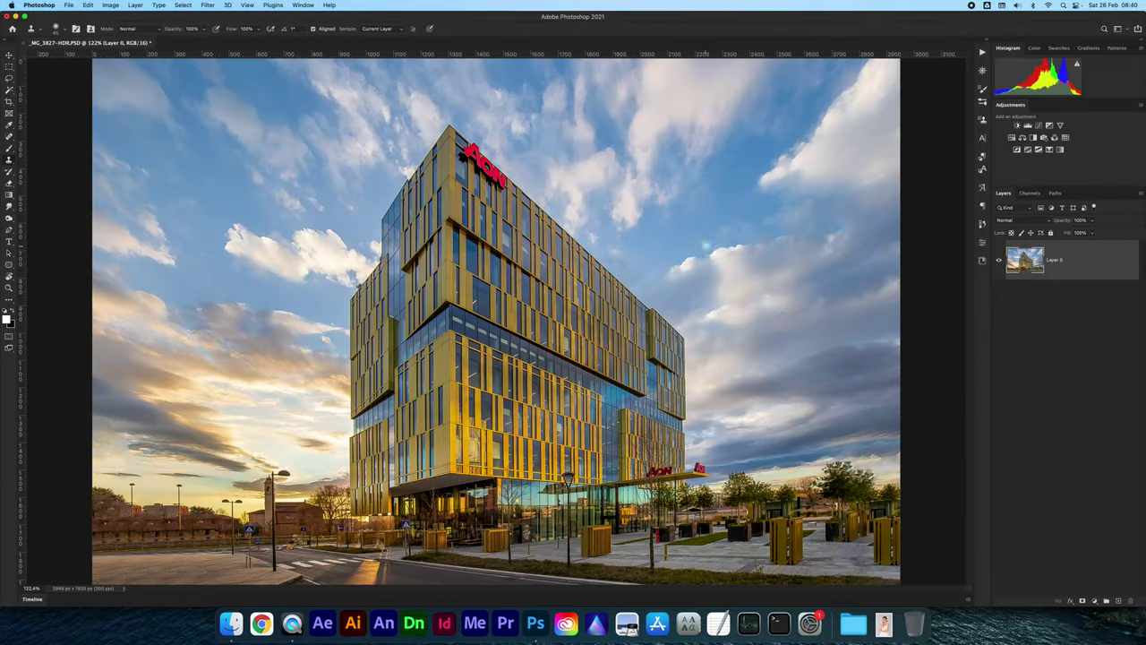
key("v")
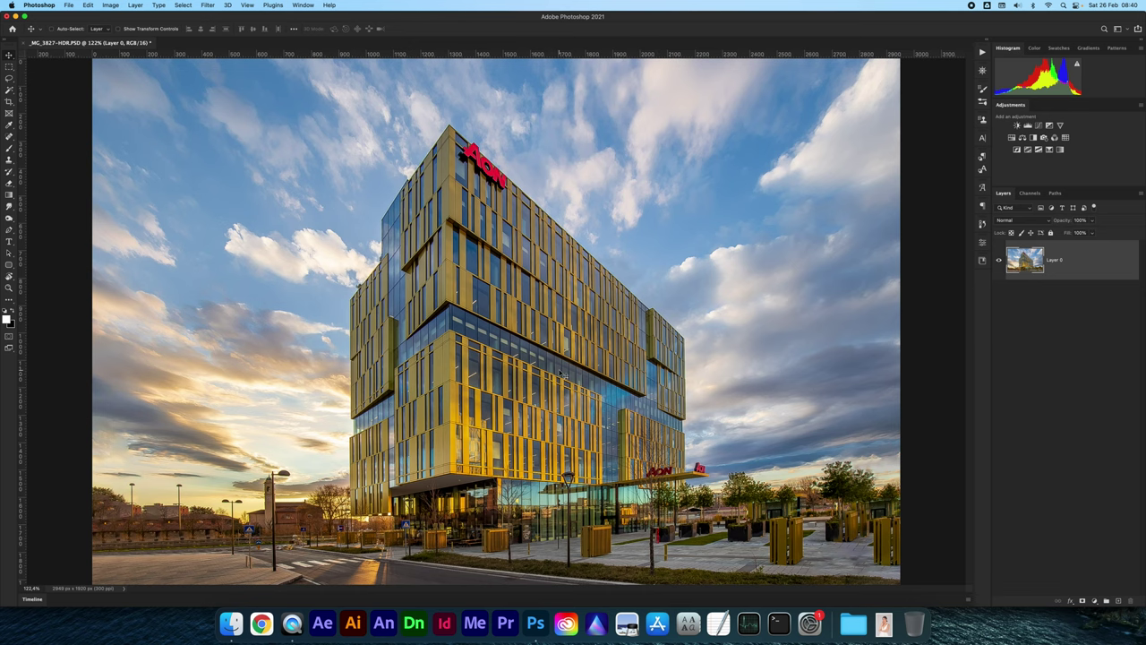
key("super+1")
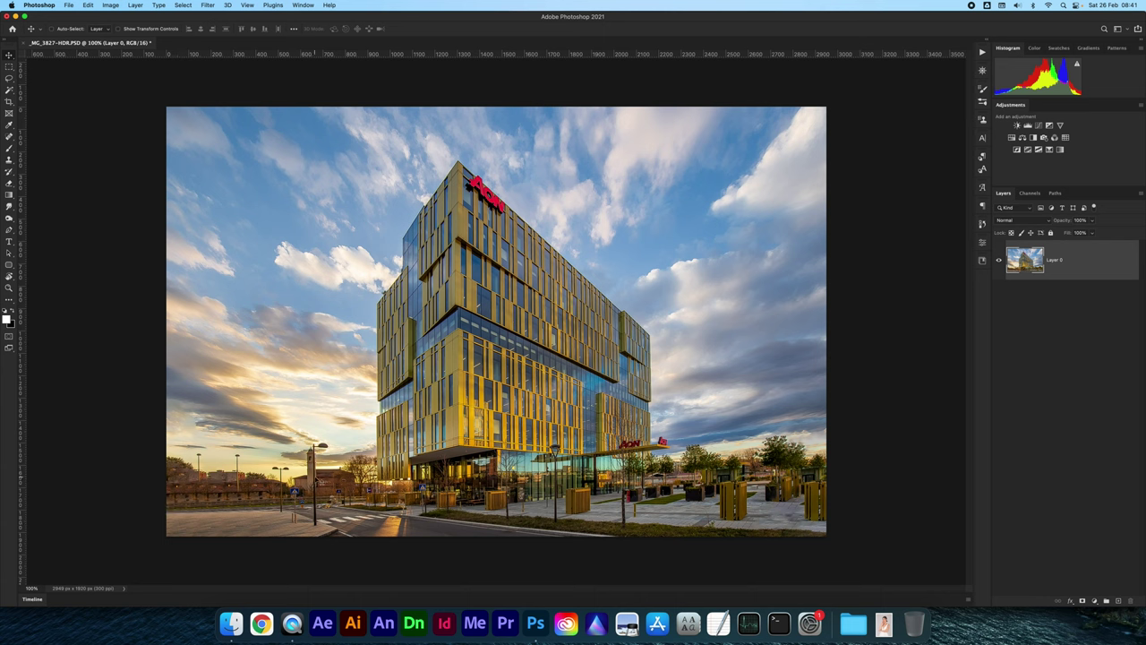
Crop the image slightly narrower by pulling in the side edges
key("c")
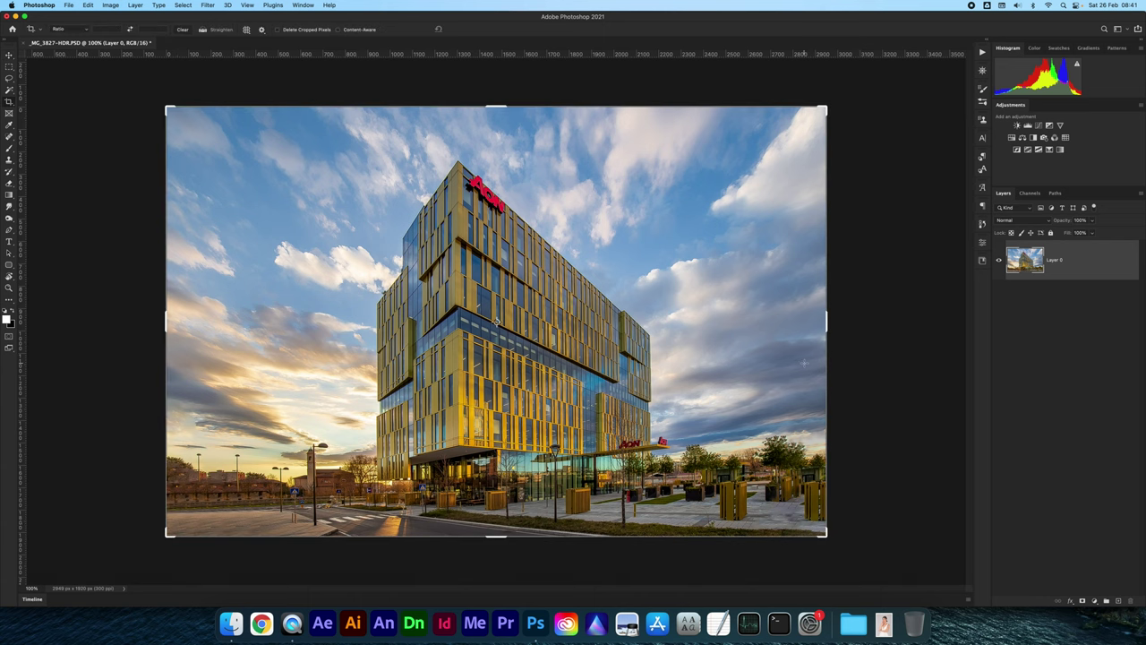
left_click_drag(825, 327, 749, 340)
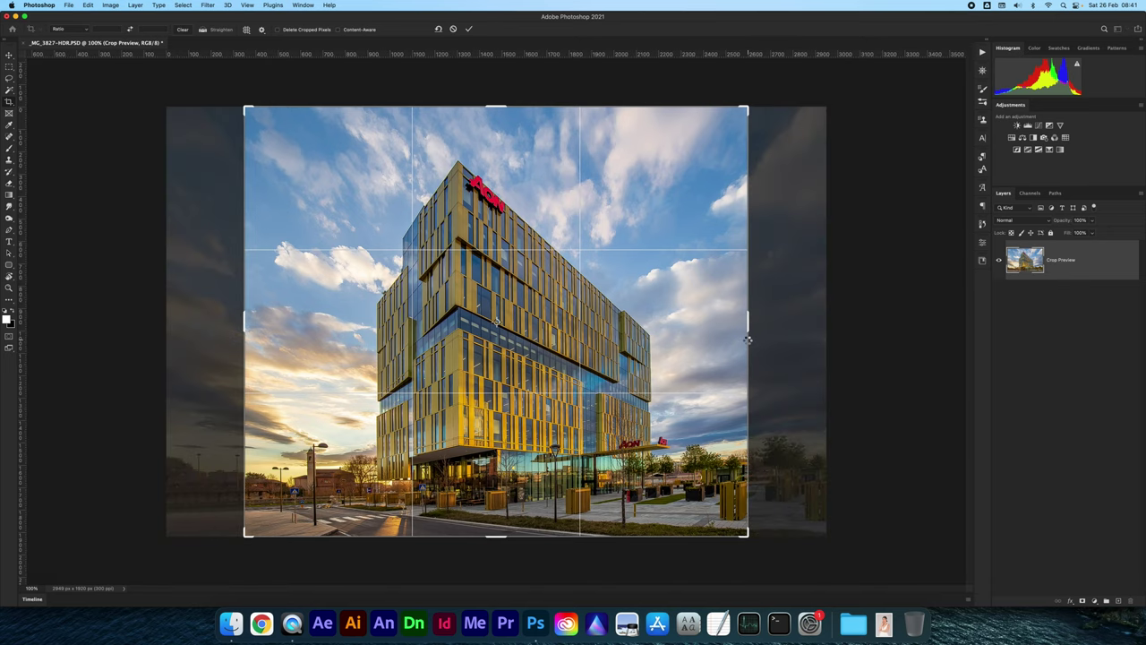
key("Return")
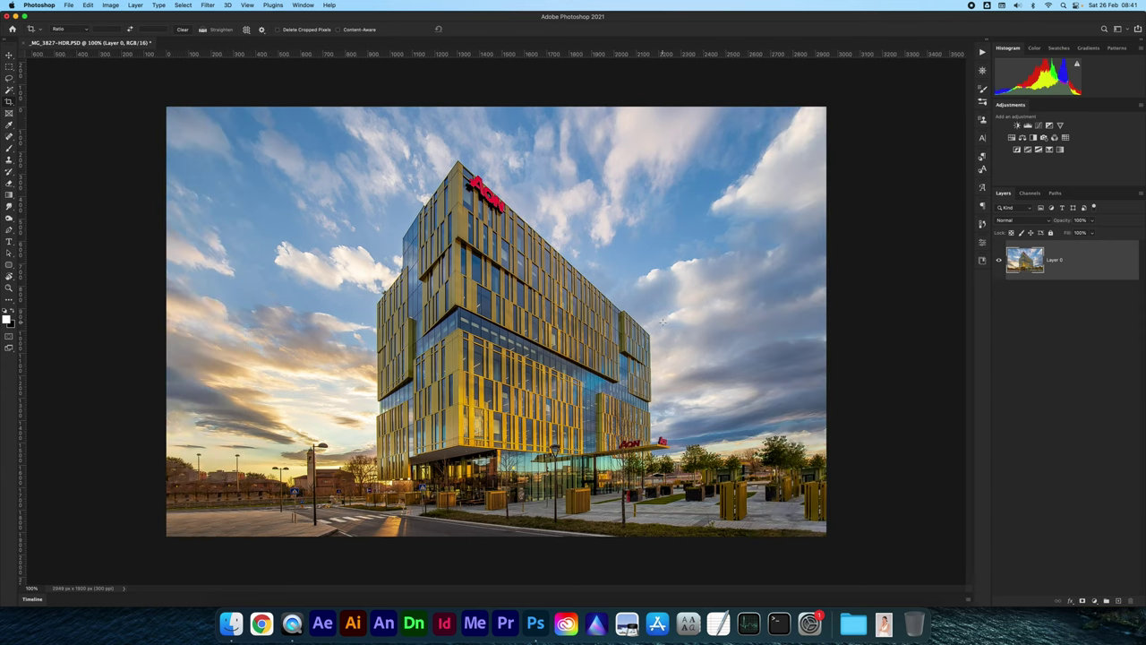
Crop the full image to a 3:2 ratio
left_click(323, 181)
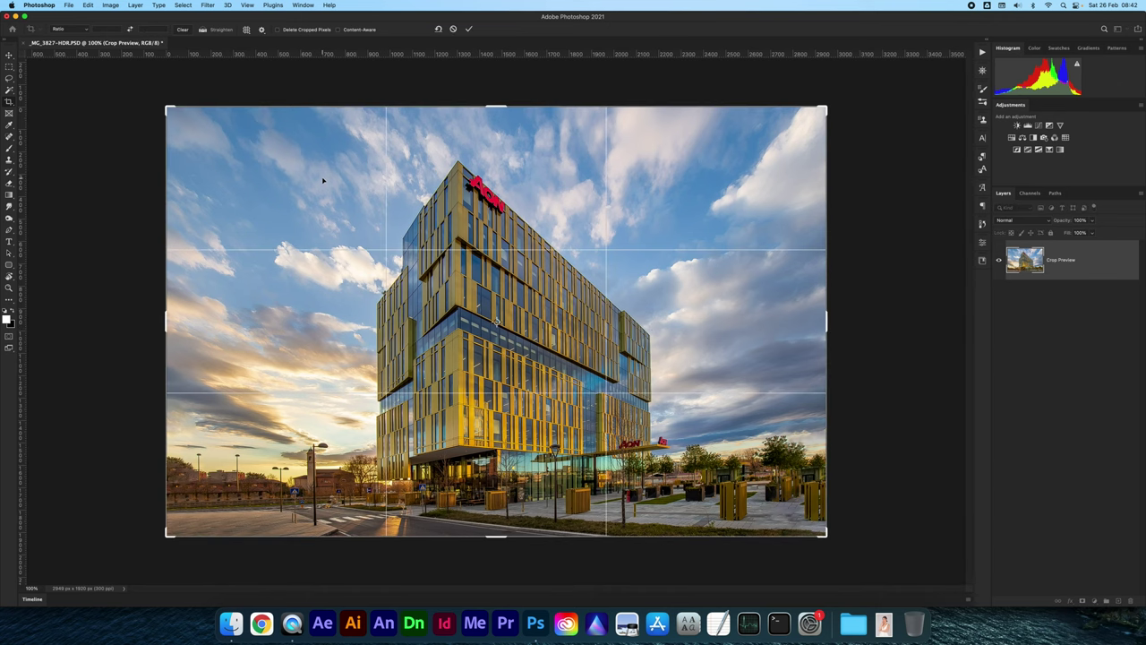
left_click(77, 32)
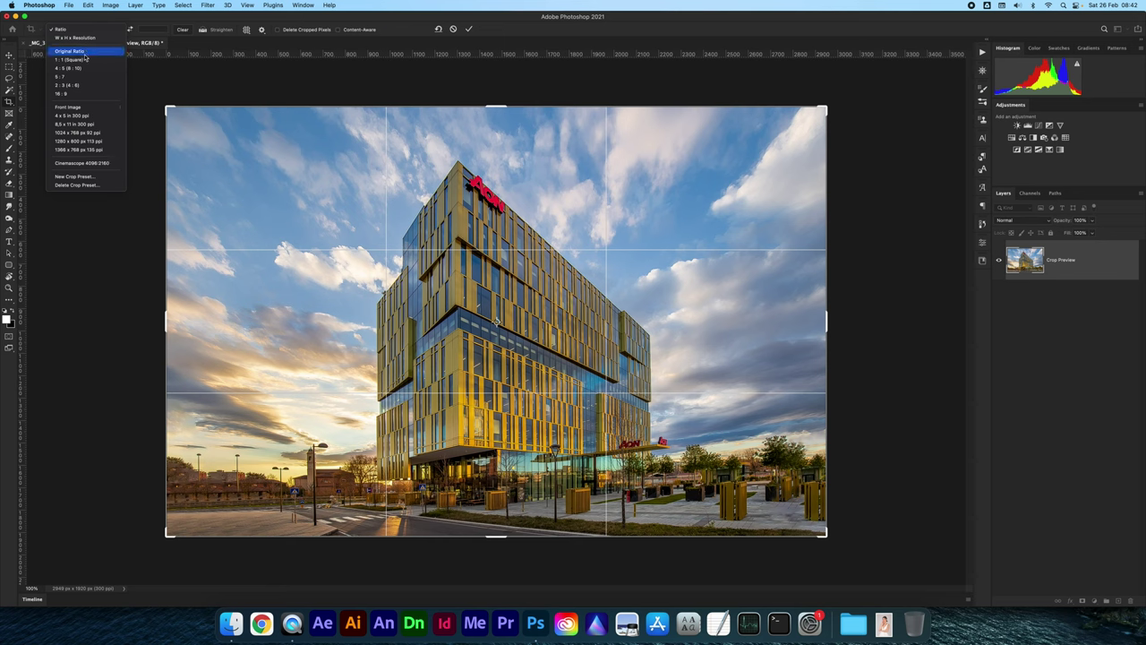
left_click(142, 22)
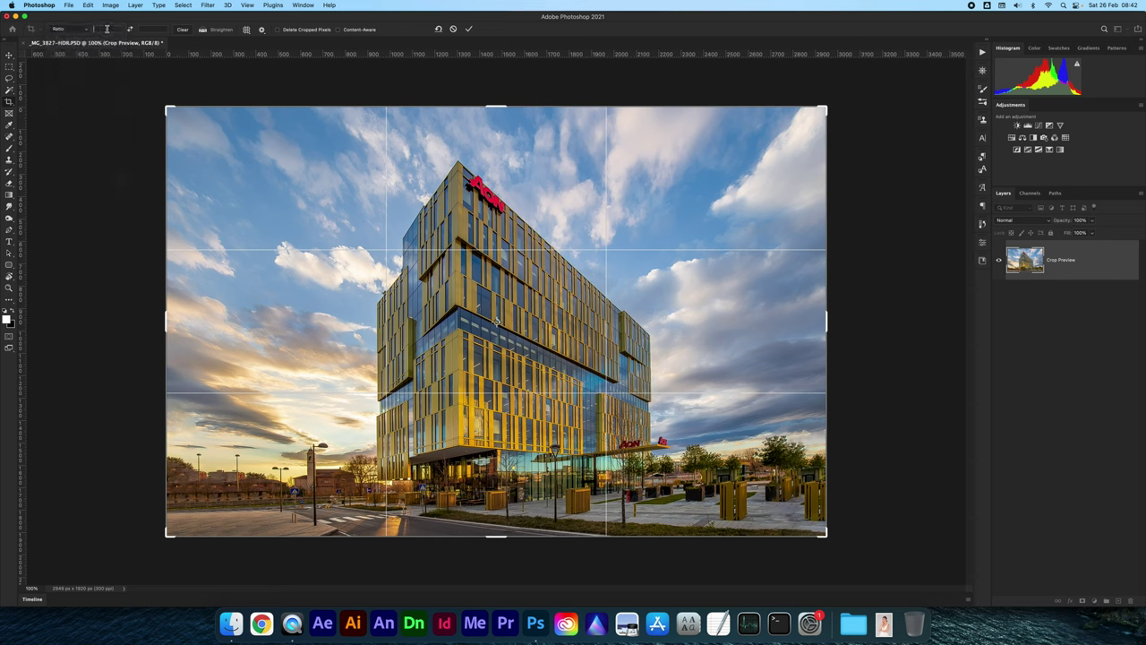
type("3")
key("Tab")
type("2")
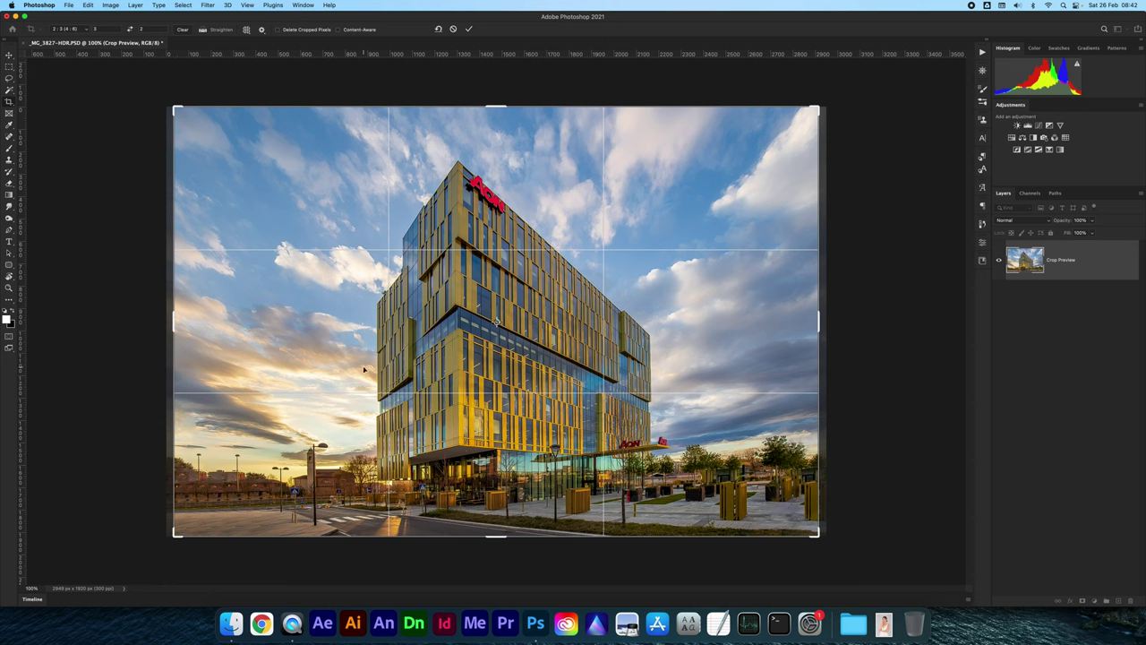
key("Return")
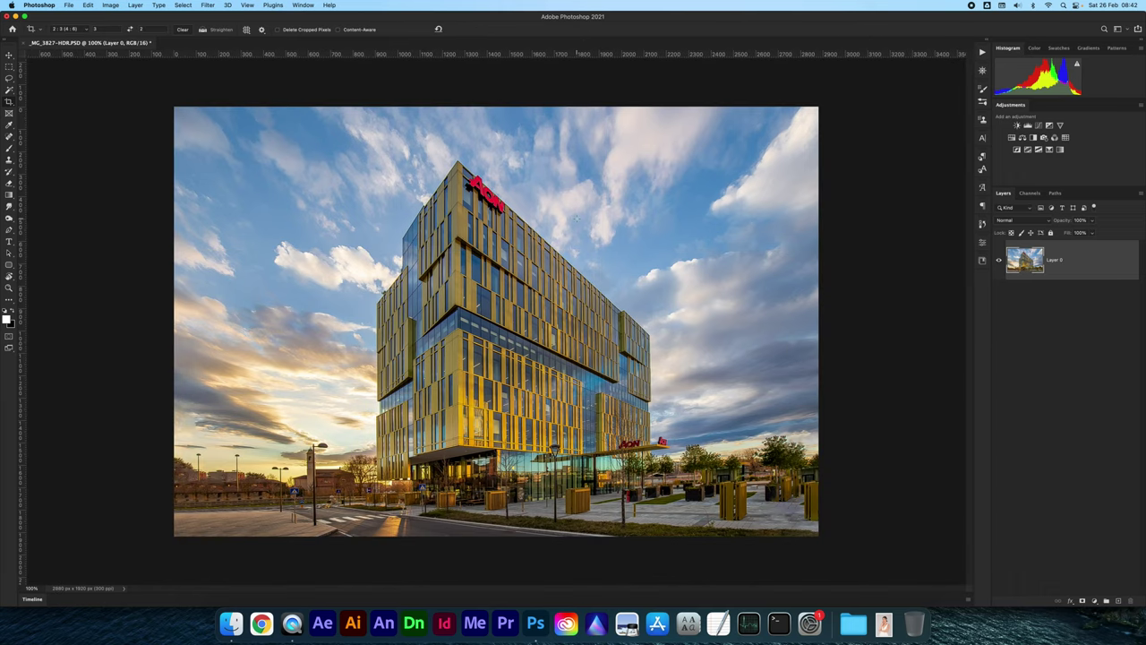
key("v")
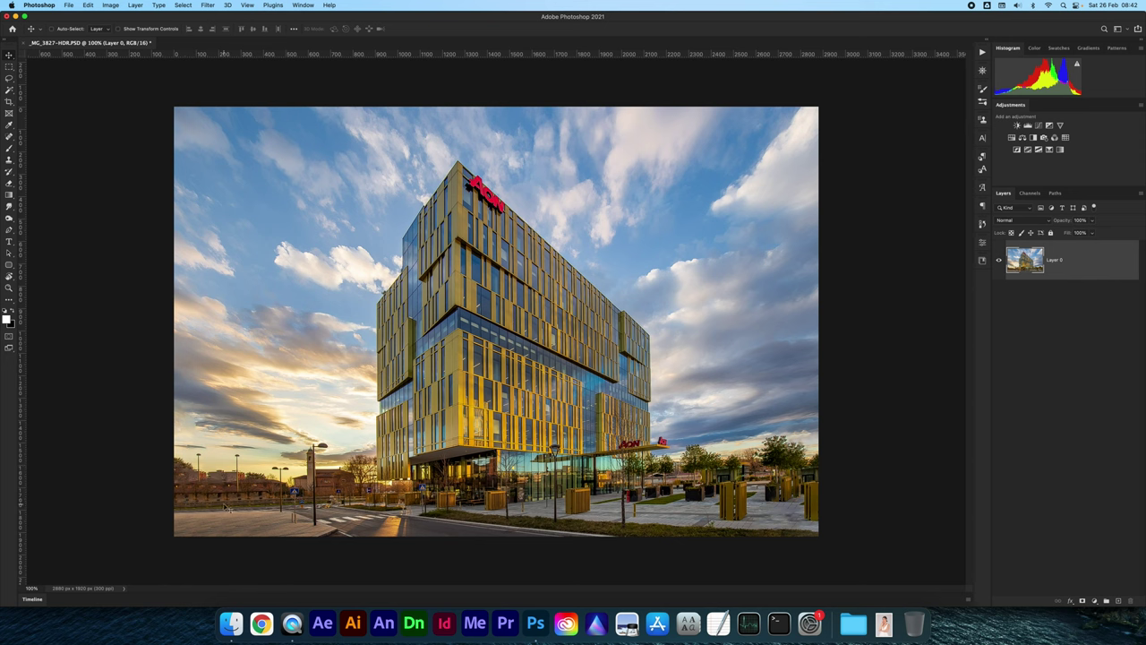
Zoom in on the street corner and clone-retouch the base of the lamp pole
key("super+plus")
key("super+plus")
scroll(269, 466, "up", 5)
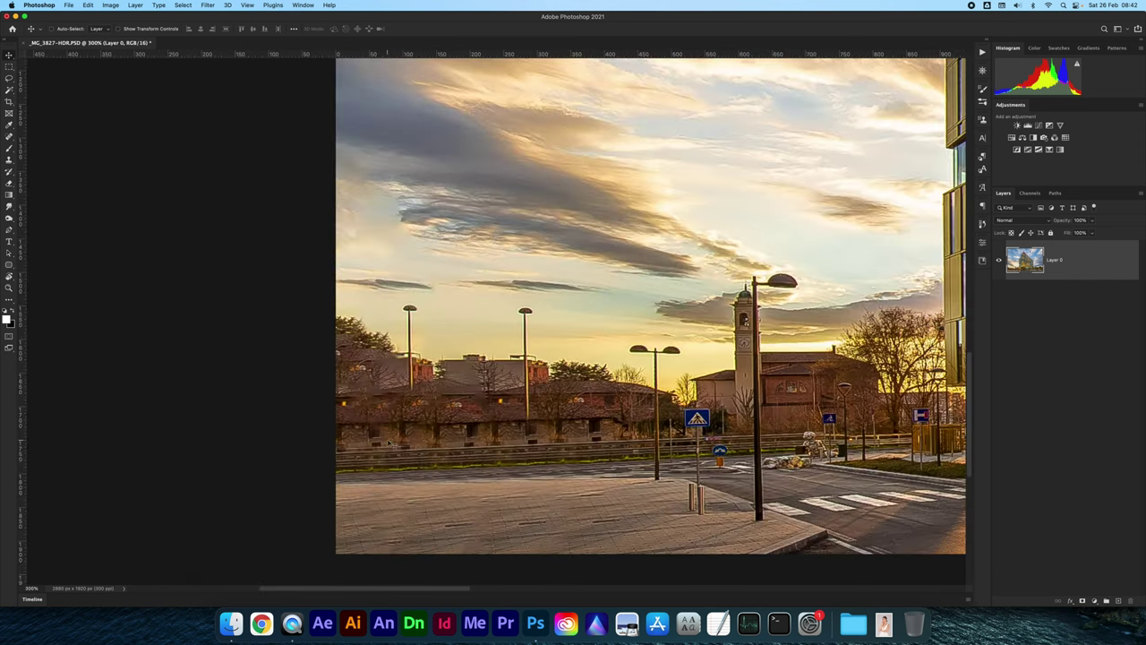
key("super+plus")
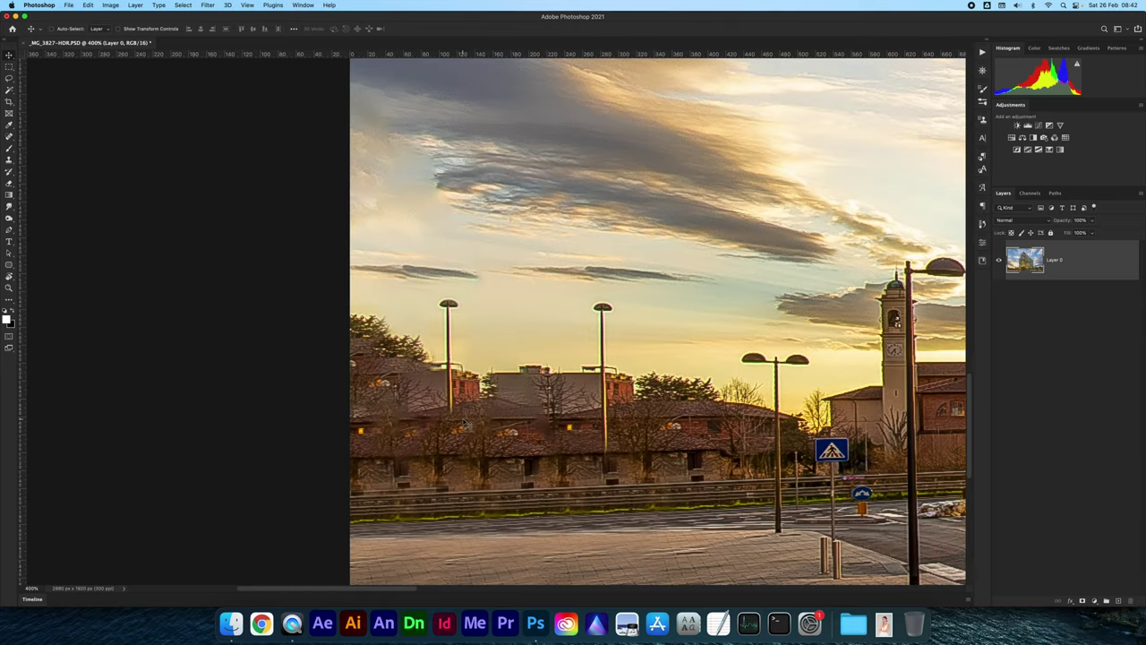
key("s")
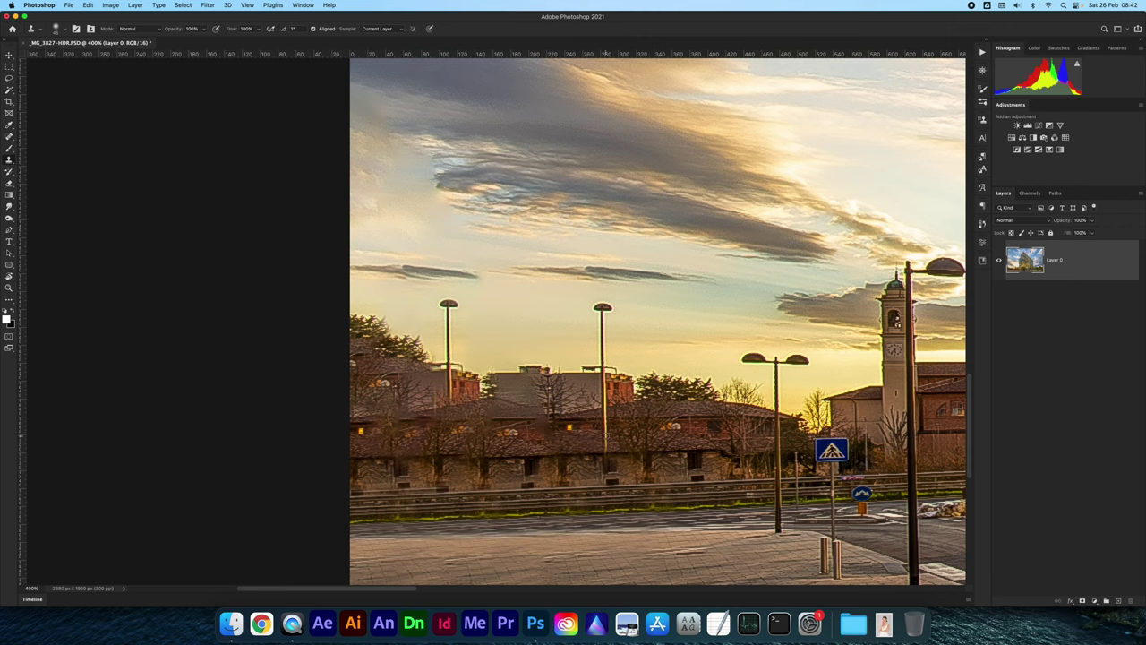
scroll(605, 433, "up", 2)
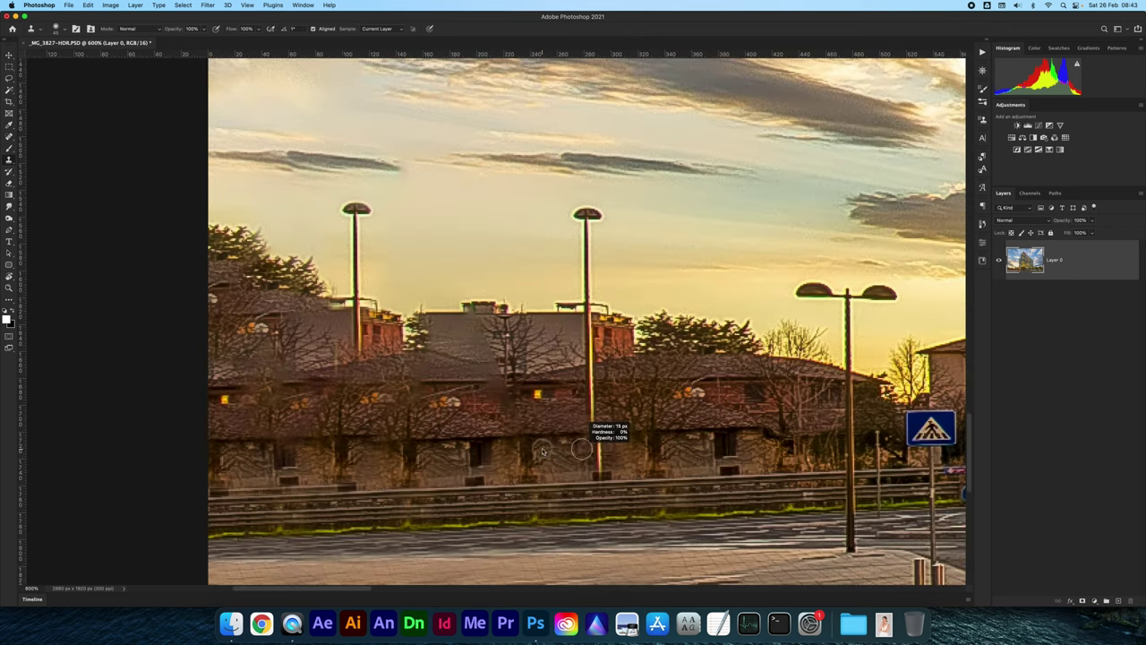
left_click_drag(592, 426, 591, 482)
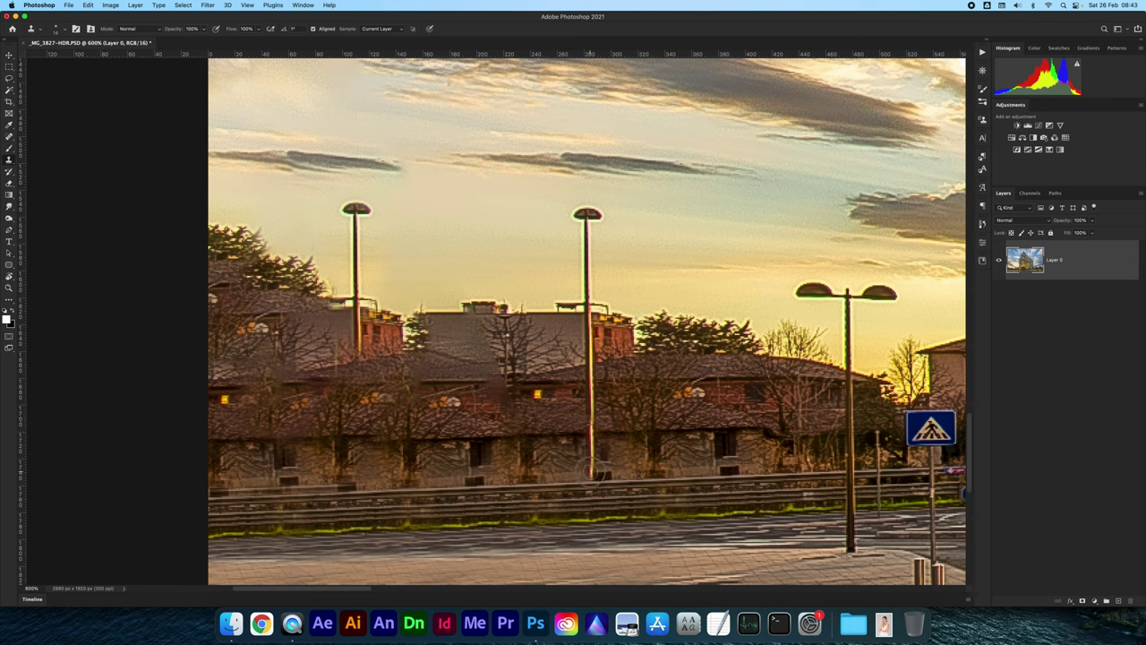
Clone road texture over the white rubble pile and the figure beside it
scroll(671, 437, "down", 2)
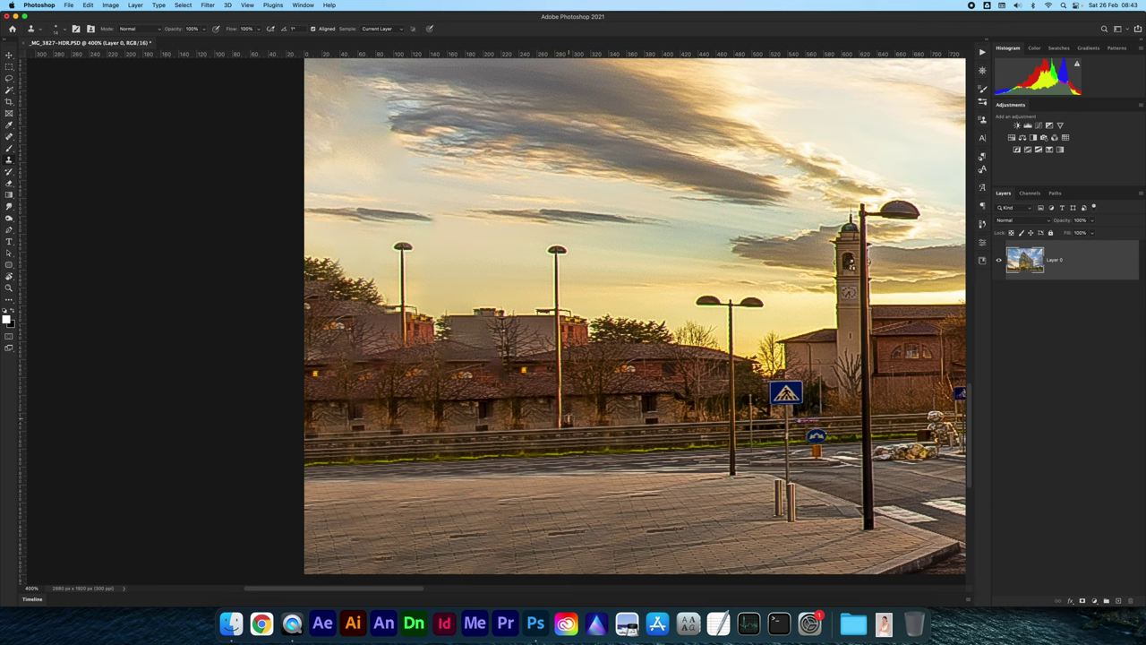
scroll(650, 419, "right", 5)
scroll(512, 358, "right", 5)
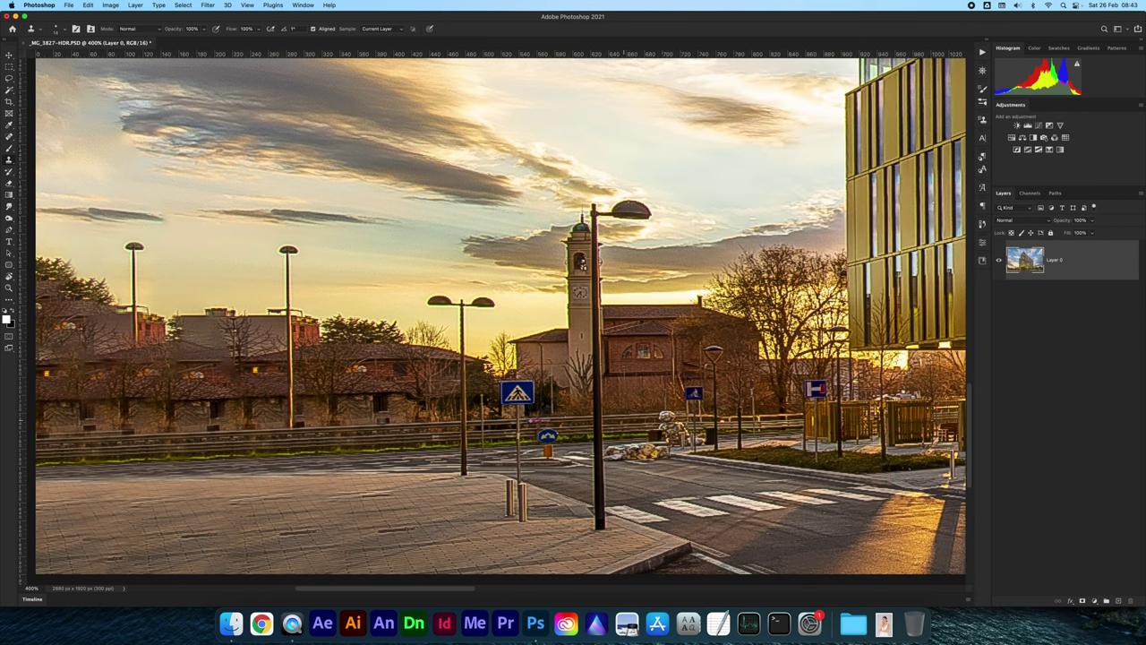
scroll(512, 358, "up", 2)
scroll(645, 444, "down", 2)
scroll(645, 444, "right", 2)
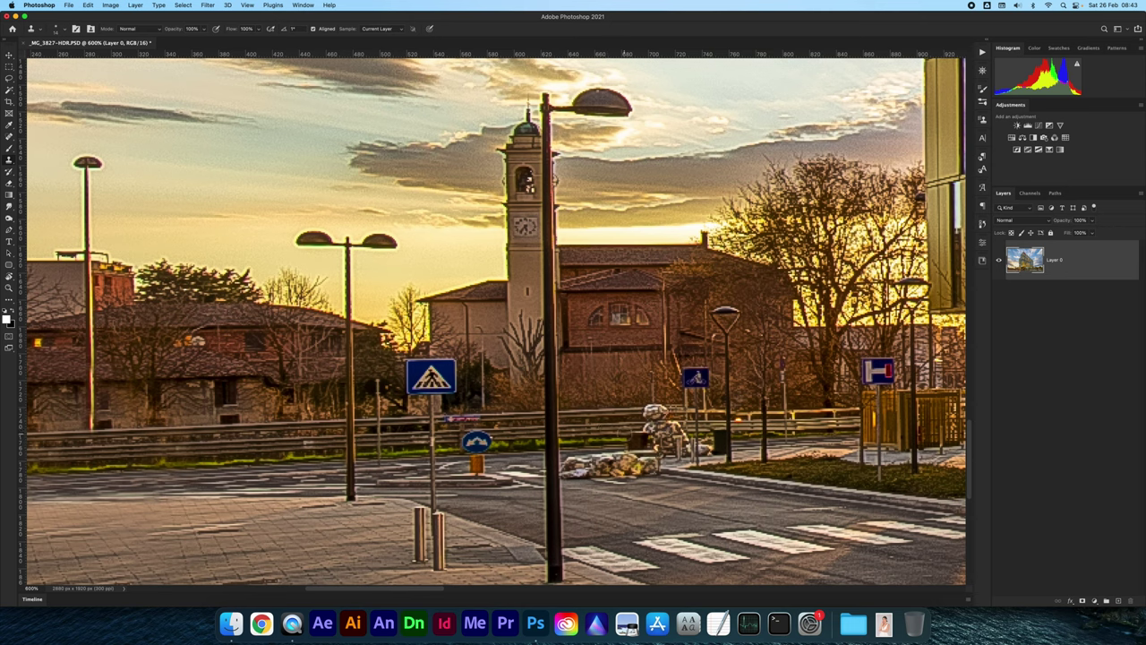
mouse_move(649, 443)
left_mouse_down()
mouse_move(646, 408)
mouse_move(667, 412)
mouse_move(662, 446)
left_mouse_up()
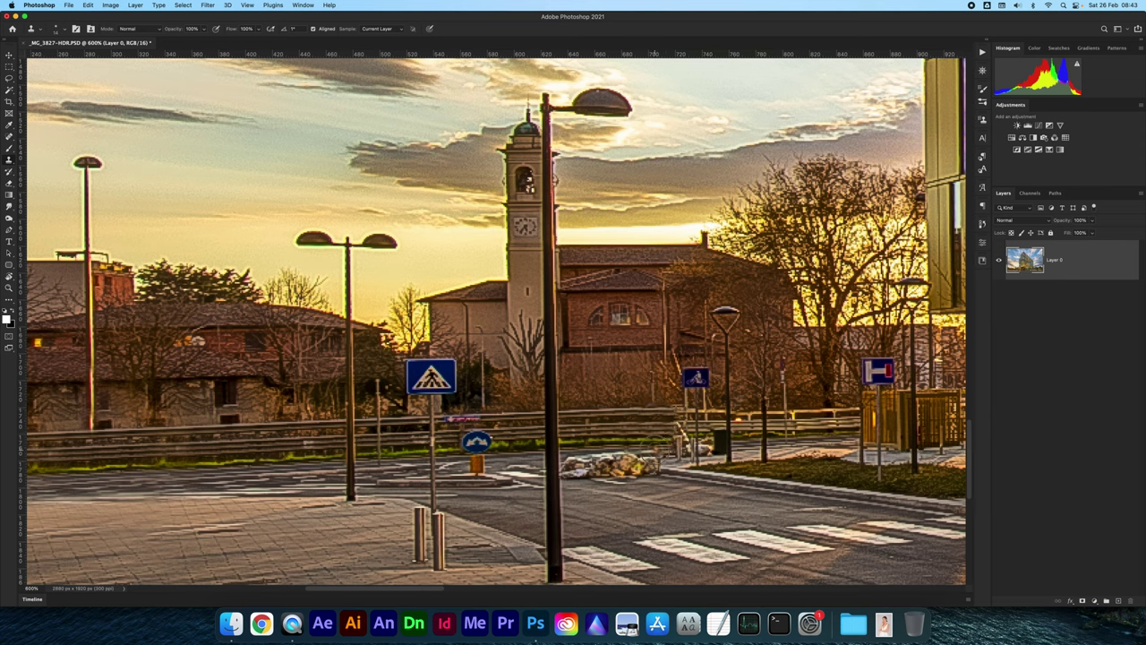
mouse_move(668, 443)
left_mouse_down()
mouse_move(671, 425)
mouse_move(685, 447)
mouse_move(685, 437)
mouse_move(654, 450)
mouse_move(649, 440)
left_mouse_up()
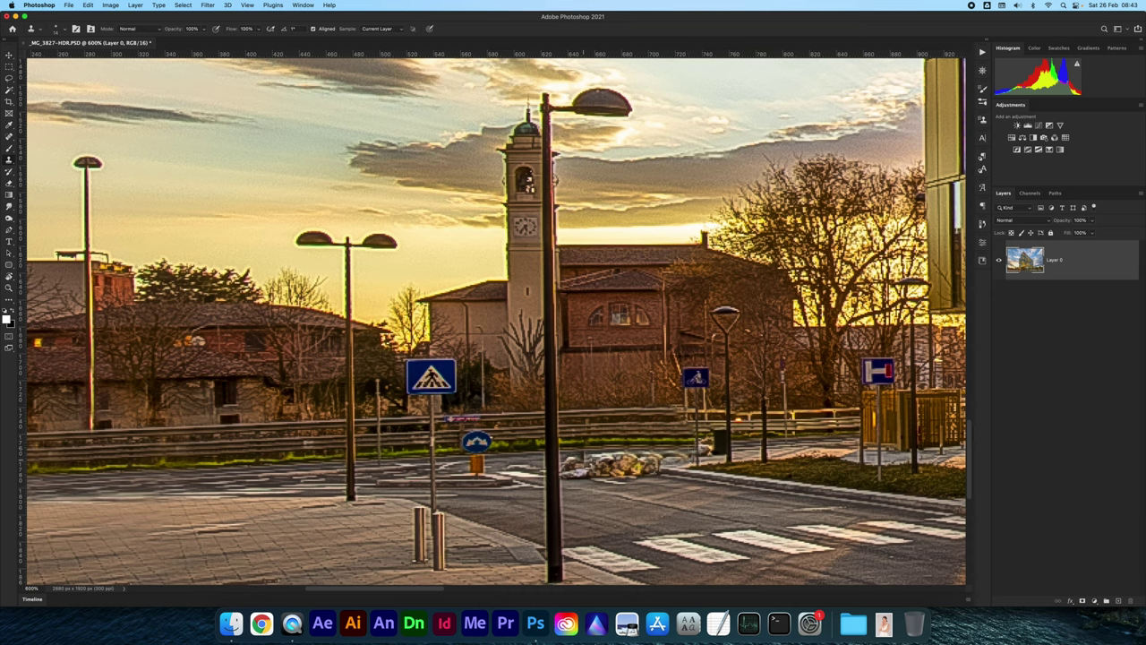
mouse_move(560, 474)
left_mouse_down()
mouse_move(646, 474)
mouse_move(663, 465)
mouse_move(640, 461)
mouse_move(682, 461)
left_mouse_up()
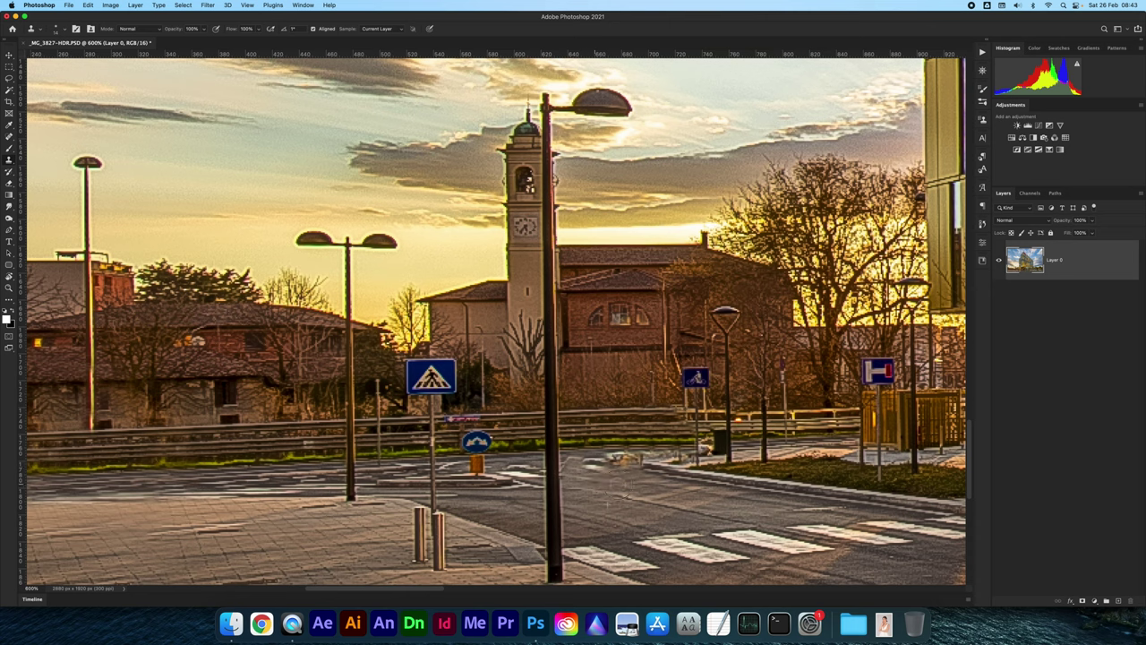
mouse_move(614, 458)
left_mouse_down()
mouse_move(627, 446)
mouse_move(572, 457)
mouse_move(576, 475)
left_mouse_up()
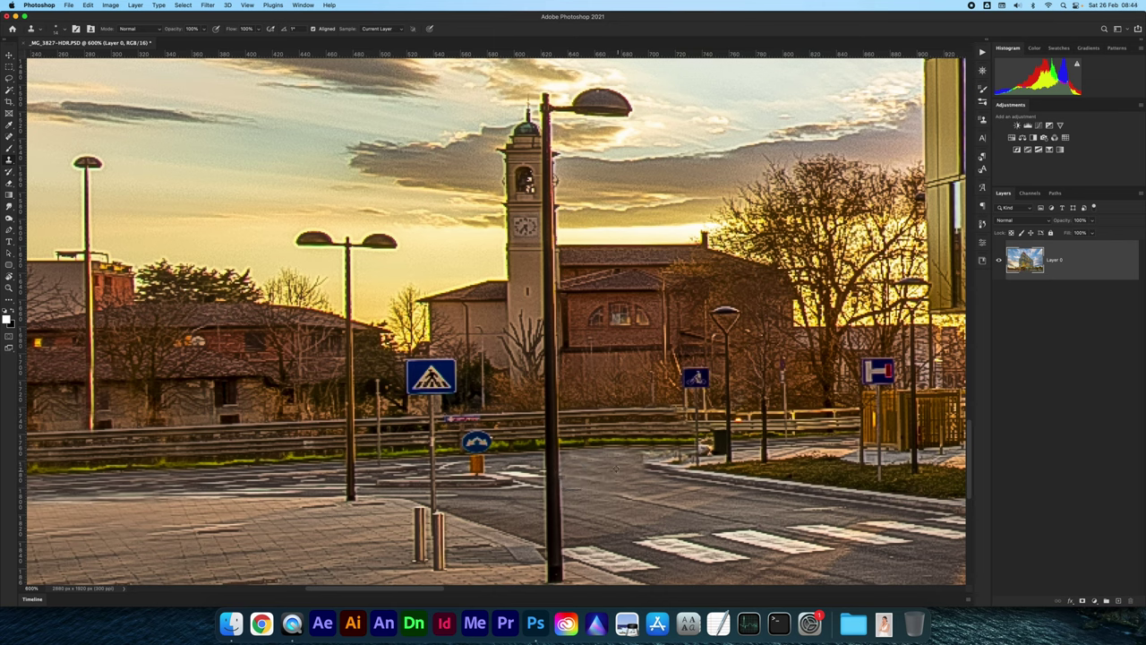
Clone out the dark bin and faint patches on the road
left_click_drag(685, 445, 717, 441)
scroll(699, 448, "up", 1)
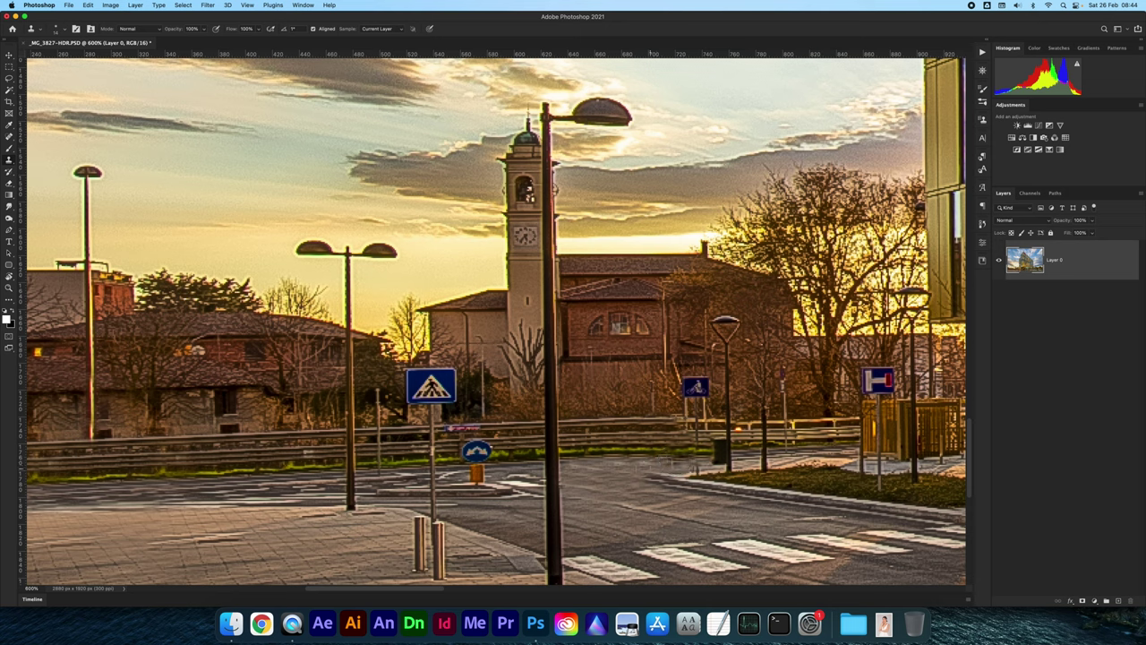
key("super+z")
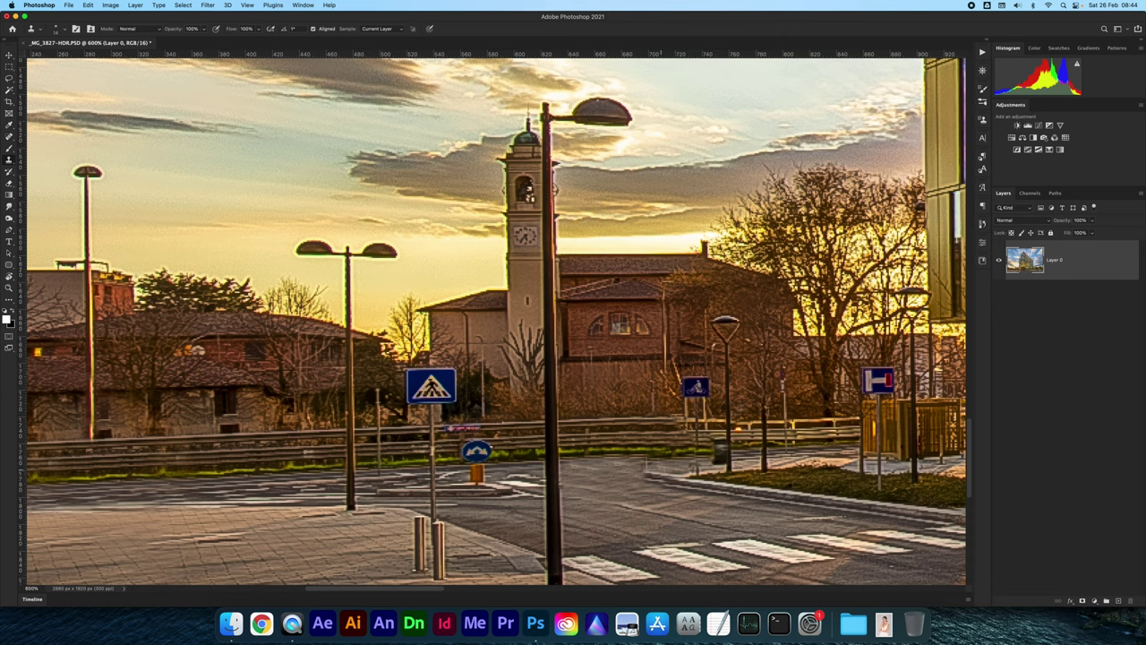
left_click_drag(664, 458, 646, 456)
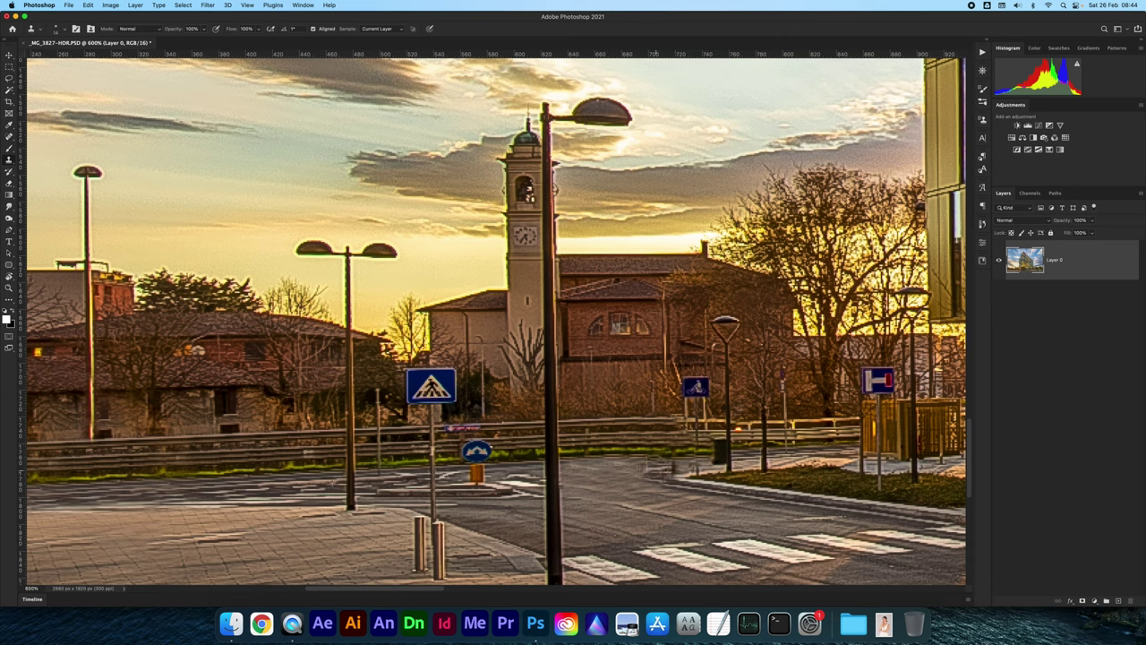
left_click(562, 463)
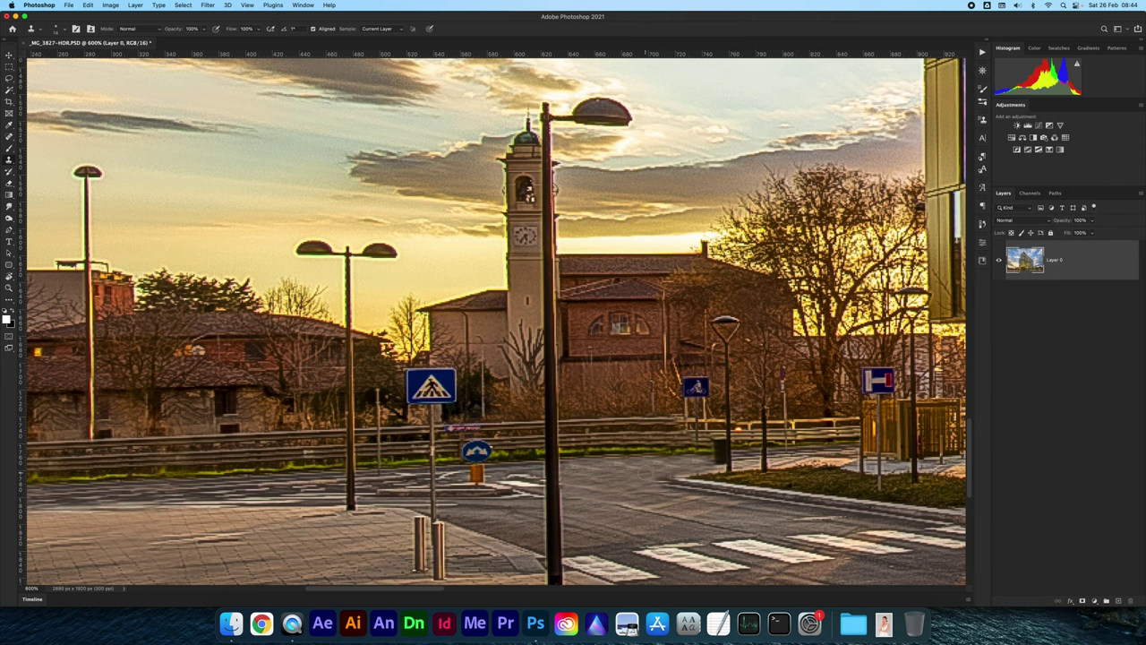
scroll(644, 475, "down", 3)
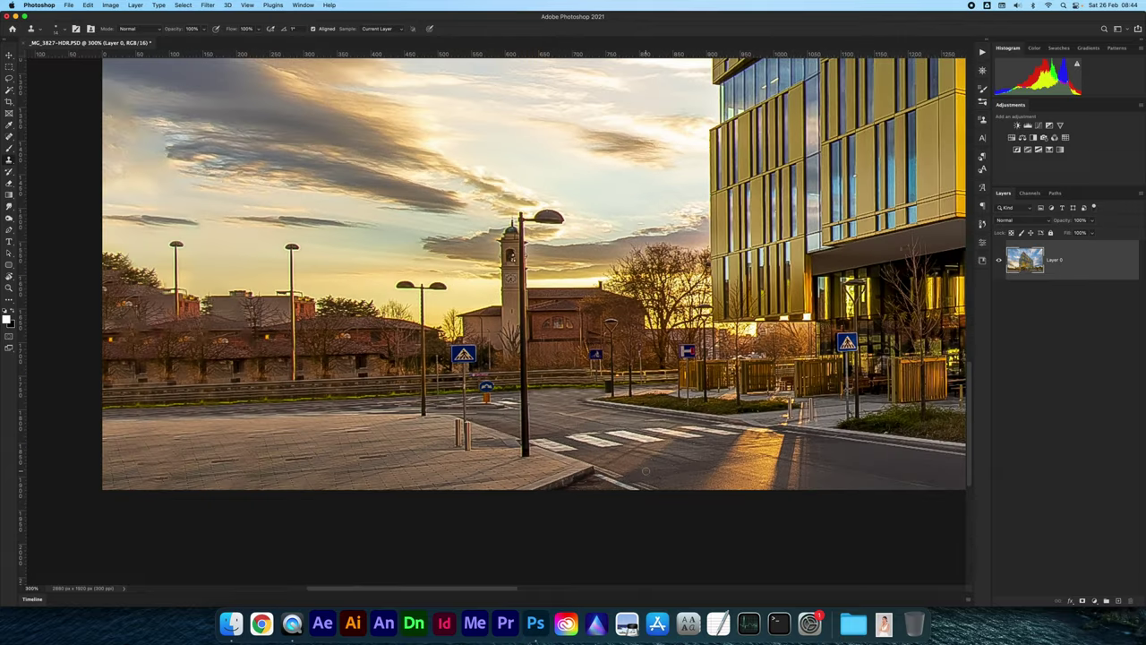
Fit the retouched photo in the window and make the Move tool active
key("super+0")
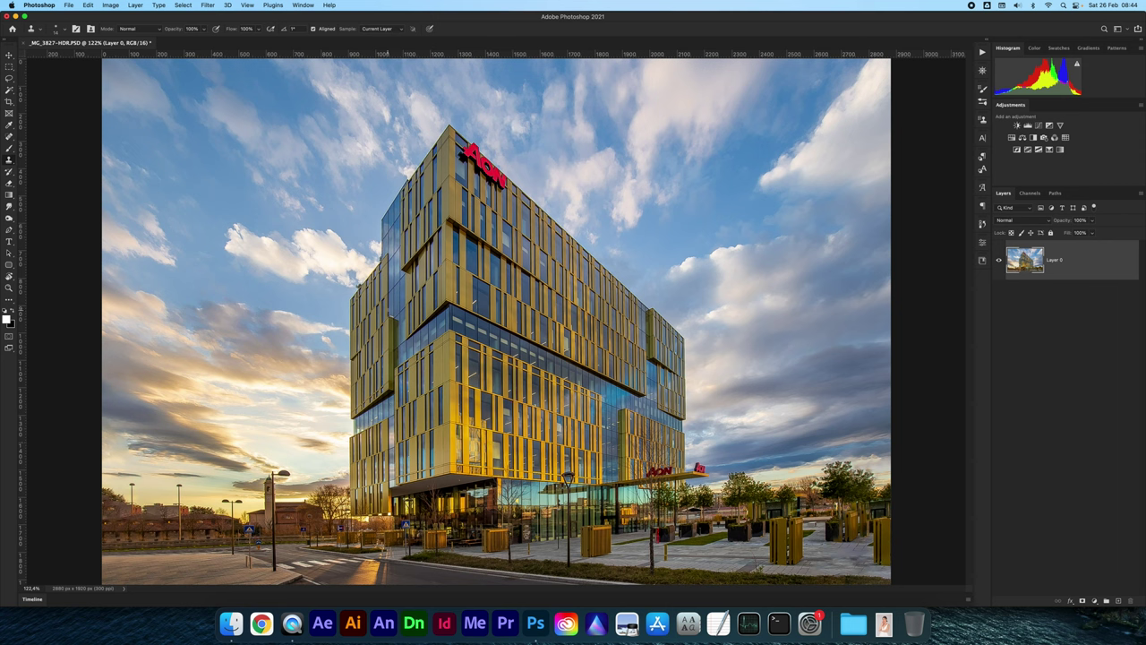
key("v")
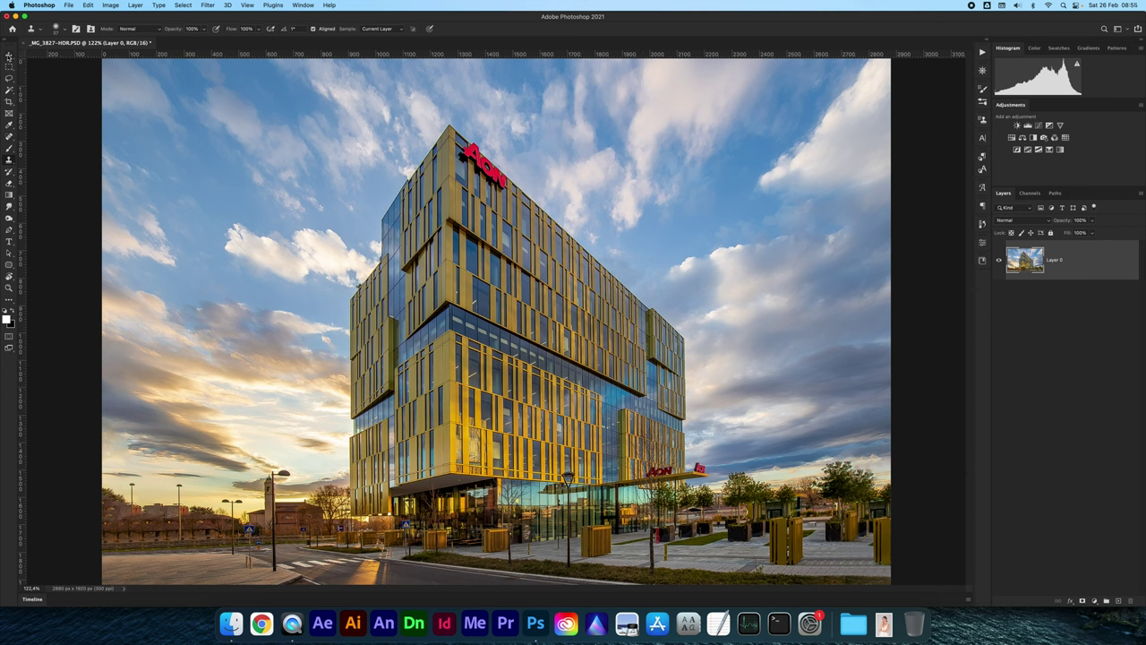
left_click(10, 56)
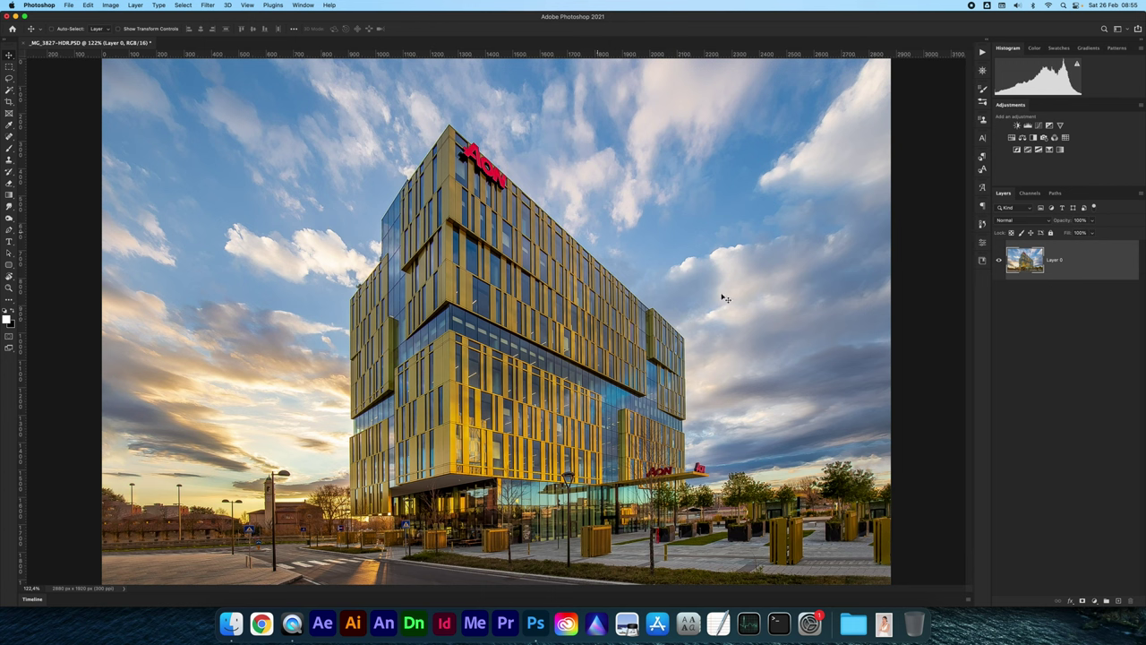
Add a Selective Color adjustment layer and increase magenta and yellow in its Reds
left_click(1049, 150)
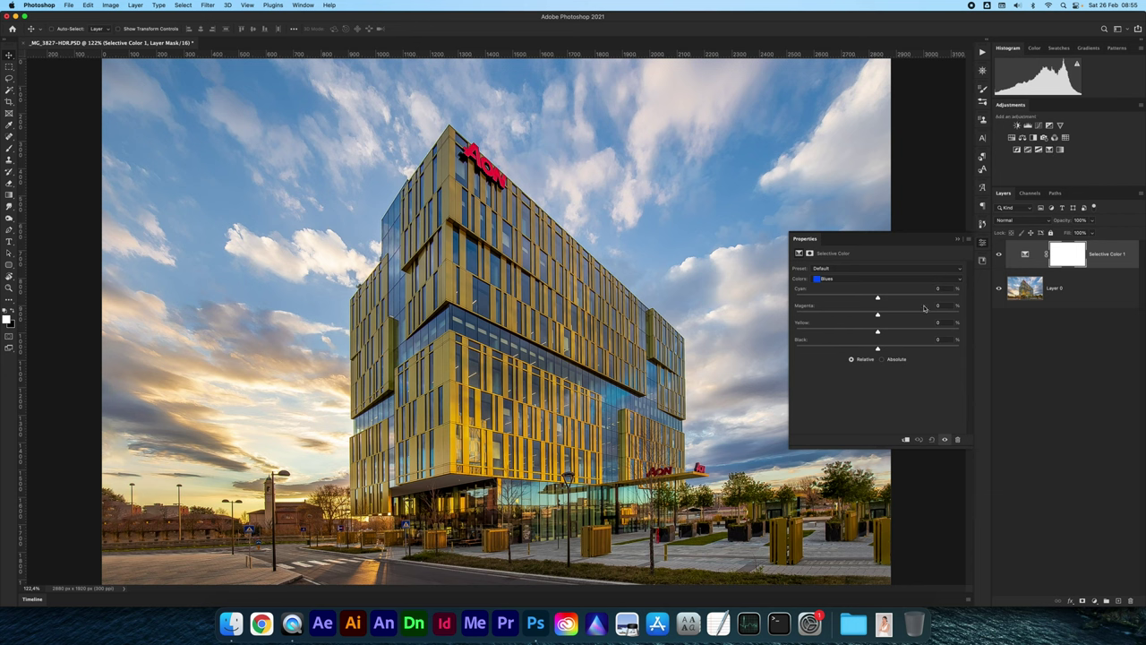
left_click(842, 281)
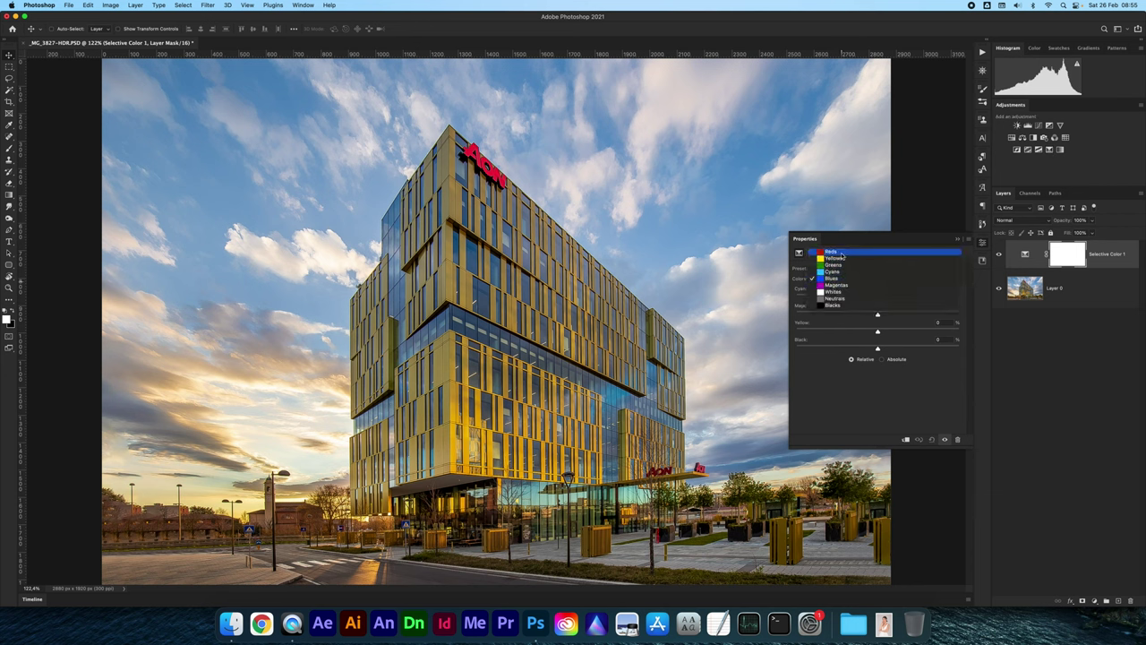
left_click(845, 254)
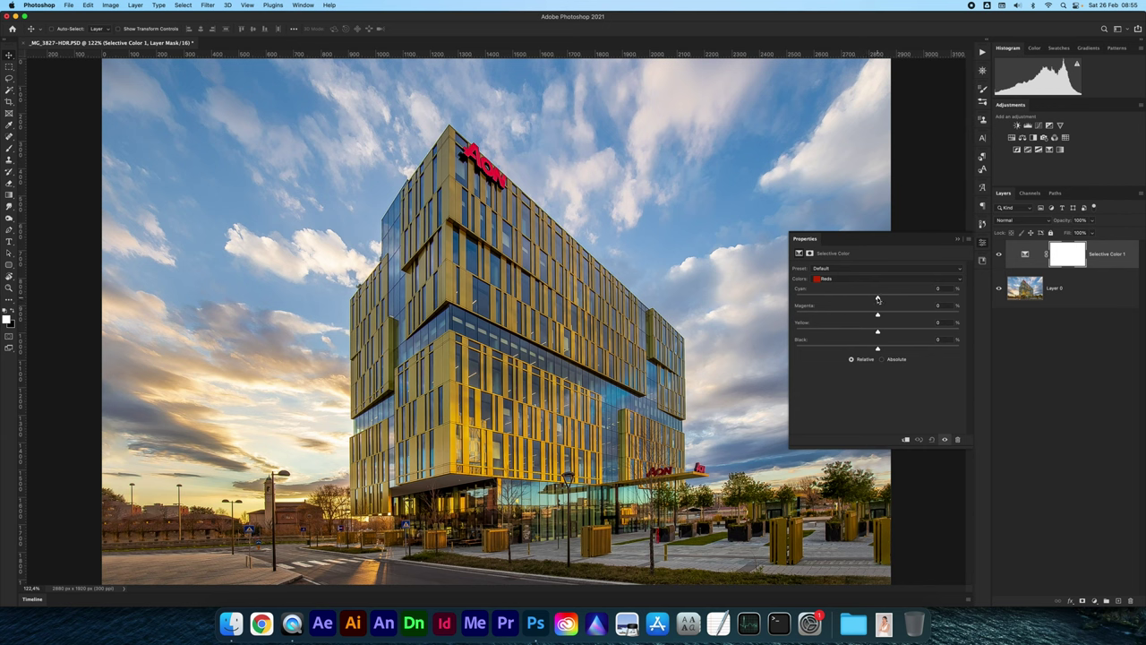
left_click_drag(878, 299, 803, 297)
mouse_move(803, 297)
left_mouse_down()
mouse_move(906, 309)
mouse_move(844, 308)
left_mouse_up()
mouse_move(878, 316)
left_mouse_down()
mouse_move(938, 317)
mouse_move(817, 325)
mouse_move(887, 328)
left_mouse_up()
left_click_drag(878, 332, 816, 342)
left_click_drag(816, 343, 887, 349)
left_click(842, 279)
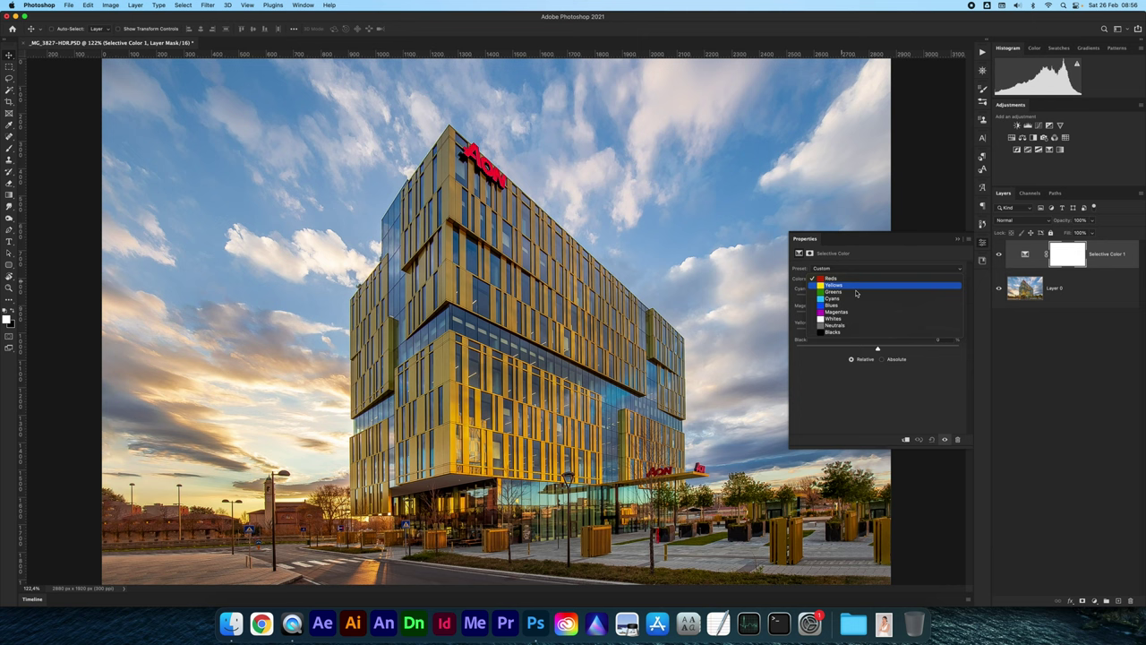
Set the Selective Color Yellows to Cyan -30, Magenta +12, Yellow +19
left_click(848, 287)
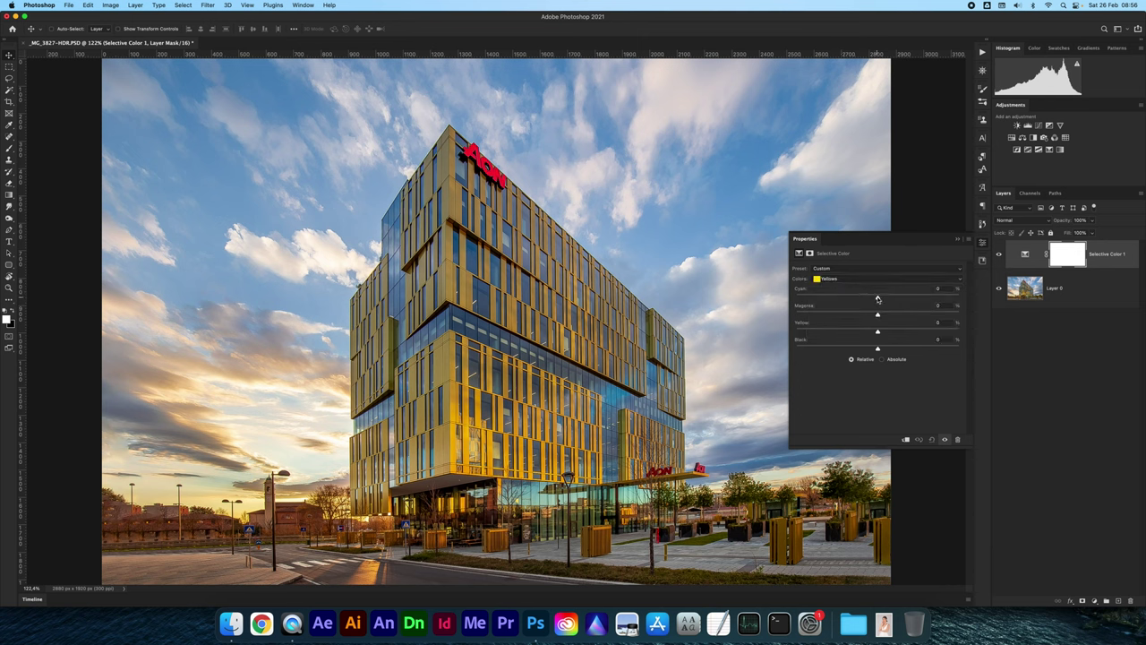
mouse_move(877, 299)
left_mouse_down()
mouse_move(984, 291)
mouse_move(839, 303)
mouse_move(852, 302)
left_mouse_up()
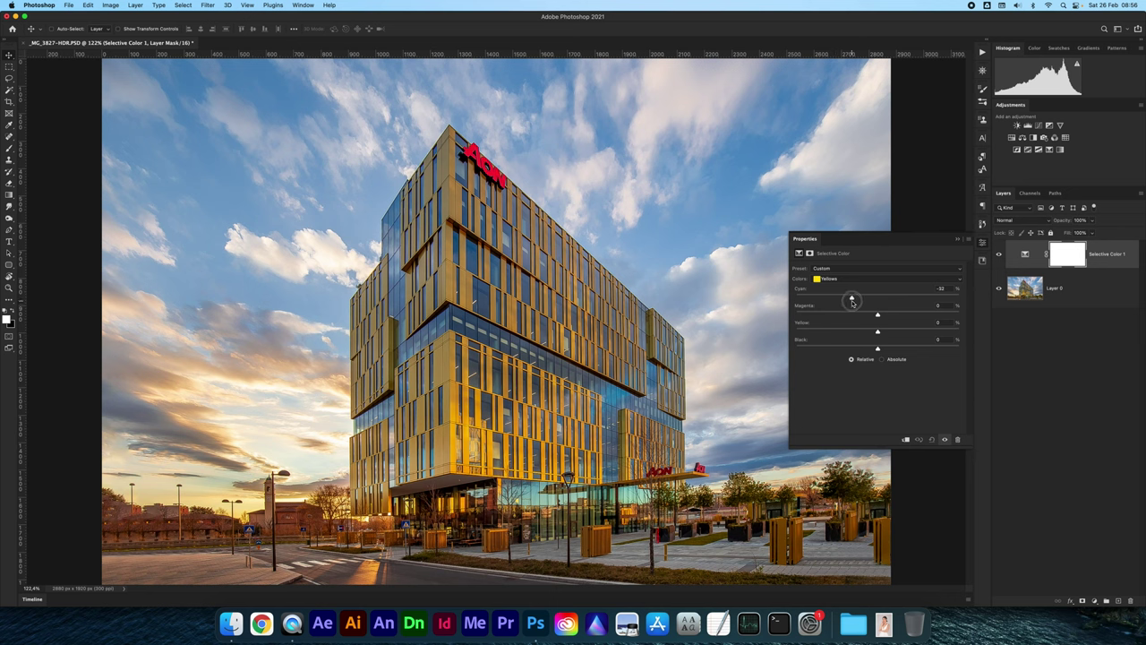
left_click(1000, 257)
mouse_move(877, 312)
left_mouse_down()
mouse_move(855, 314)
mouse_move(888, 315)
left_mouse_up()
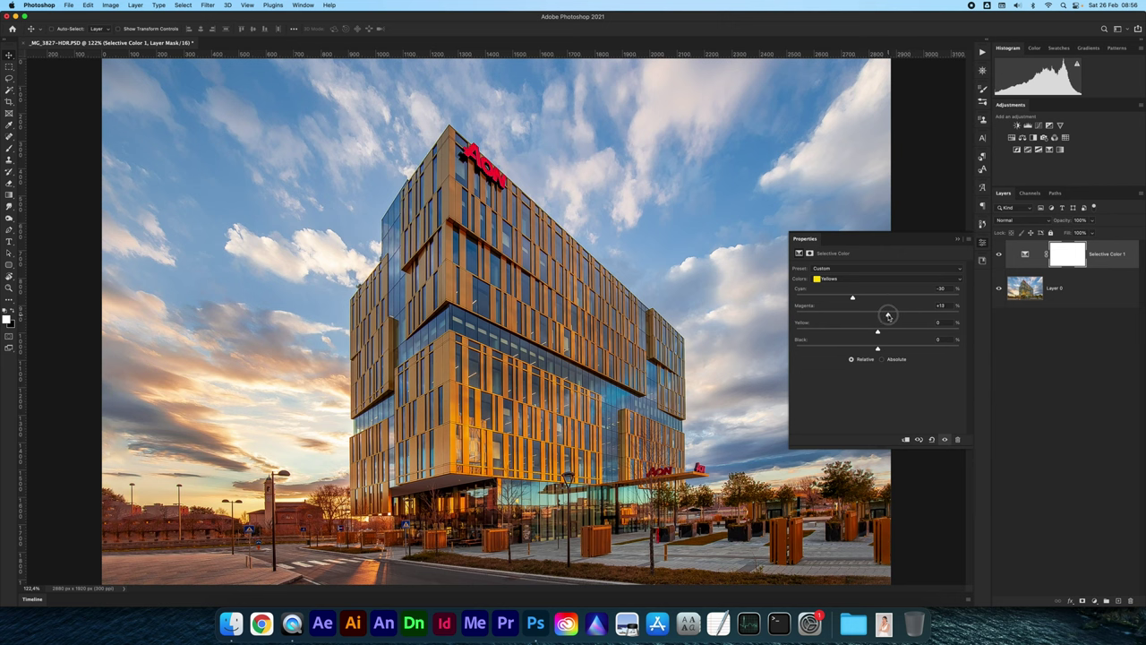
left_click_drag(878, 331, 894, 332)
left_click(880, 279)
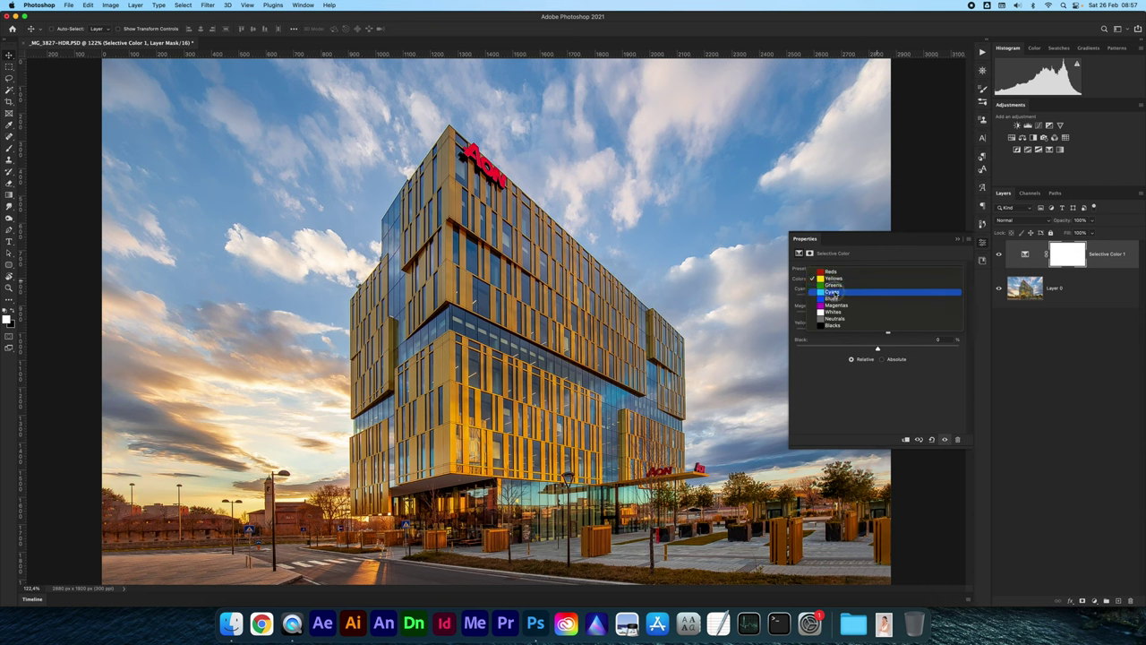
Set the Selective Color Cyans to Cyan +40, Yellow -29, Black +10
left_click(838, 293)
left_click_drag(876, 301, 910, 304)
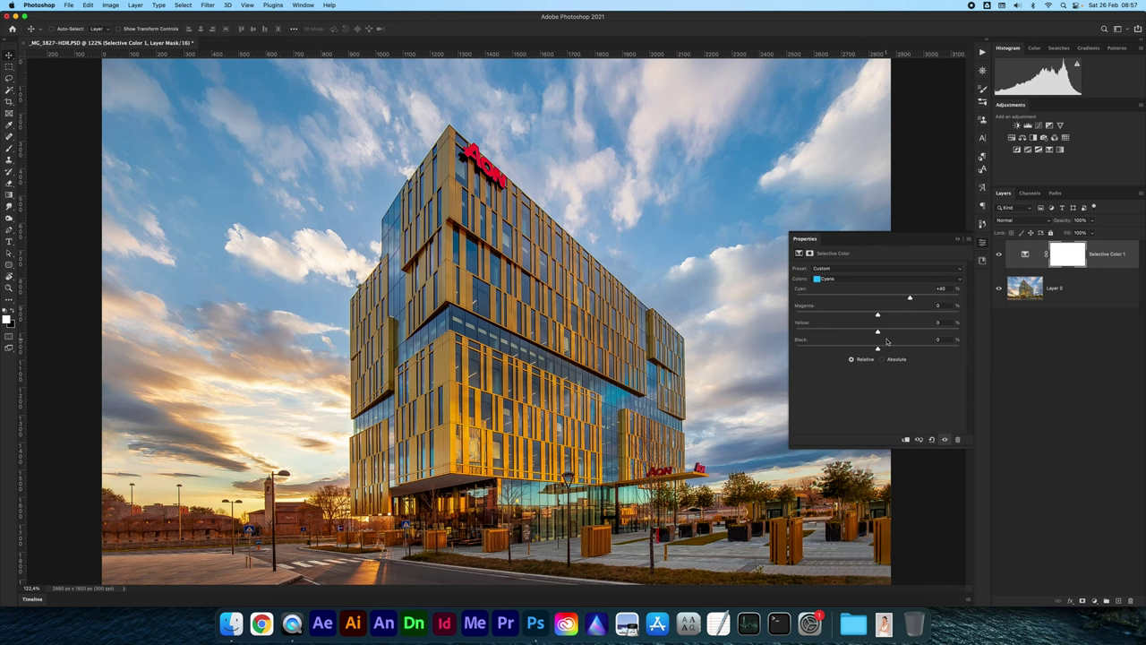
left_click_drag(878, 331, 854, 333)
mouse_move(877, 348)
left_mouse_down()
mouse_move(901, 350)
mouse_move(885, 350)
left_mouse_up()
Set the Blues to Cyan +18, Magenta +45, Black -24 and collapse Properties
left_click(842, 279)
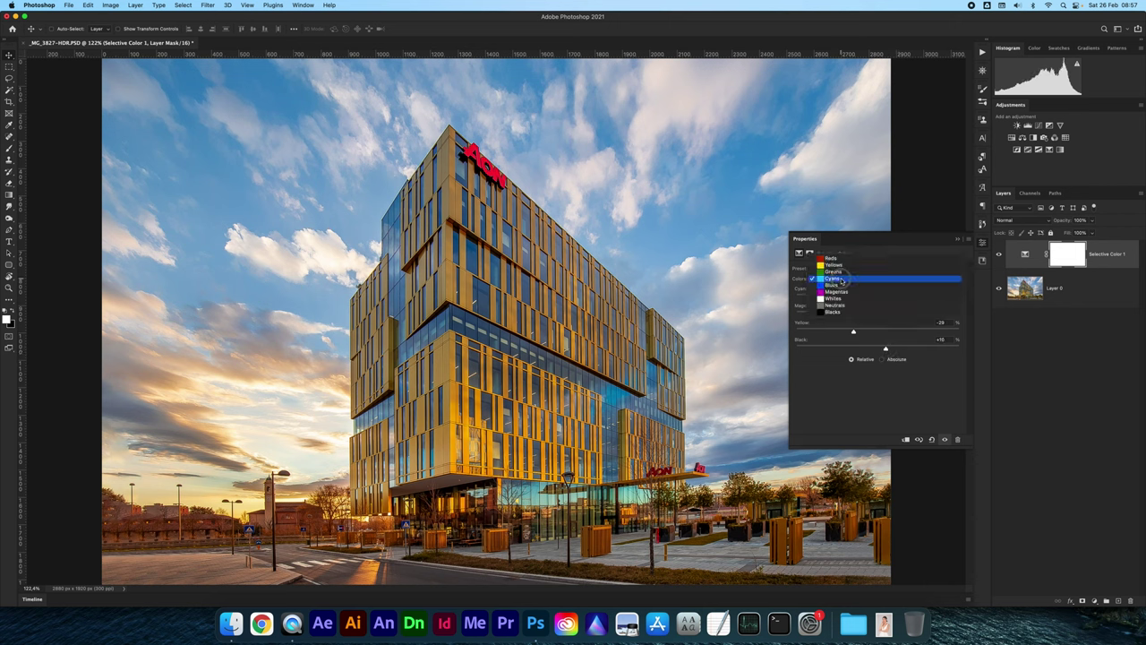
left_click(845, 287)
left_click_drag(877, 300, 920, 315)
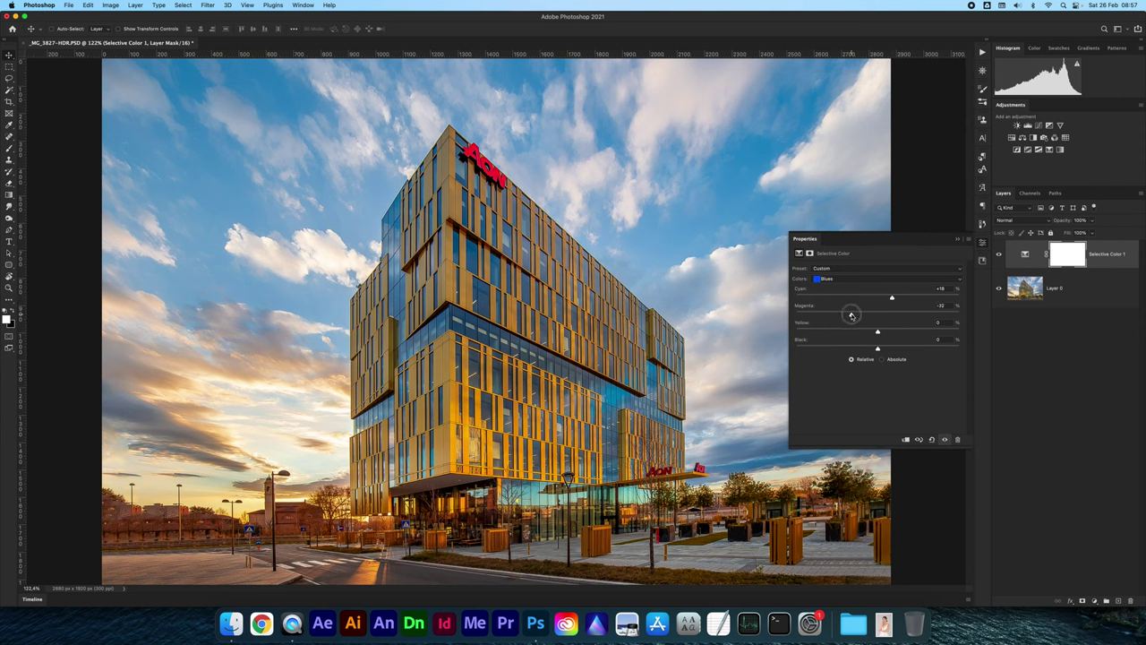
mouse_move(919, 315)
left_mouse_down()
mouse_move(895, 318)
mouse_move(927, 321)
mouse_move(853, 322)
mouse_move(914, 316)
left_mouse_up()
left_click_drag(878, 350, 897, 349)
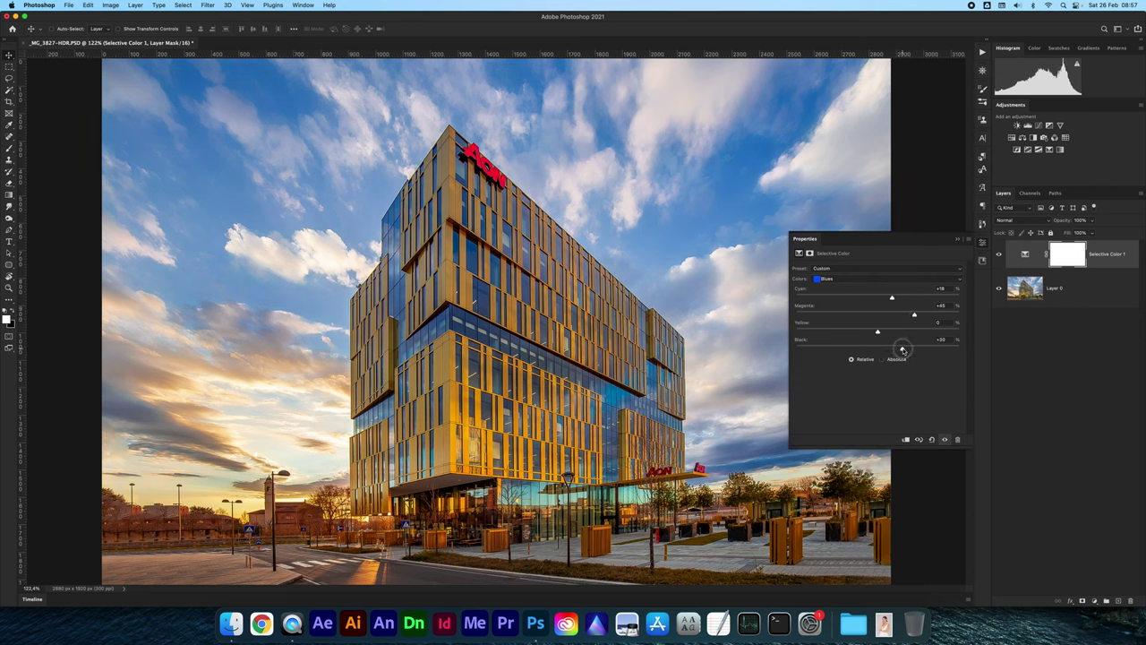
left_click(958, 239)
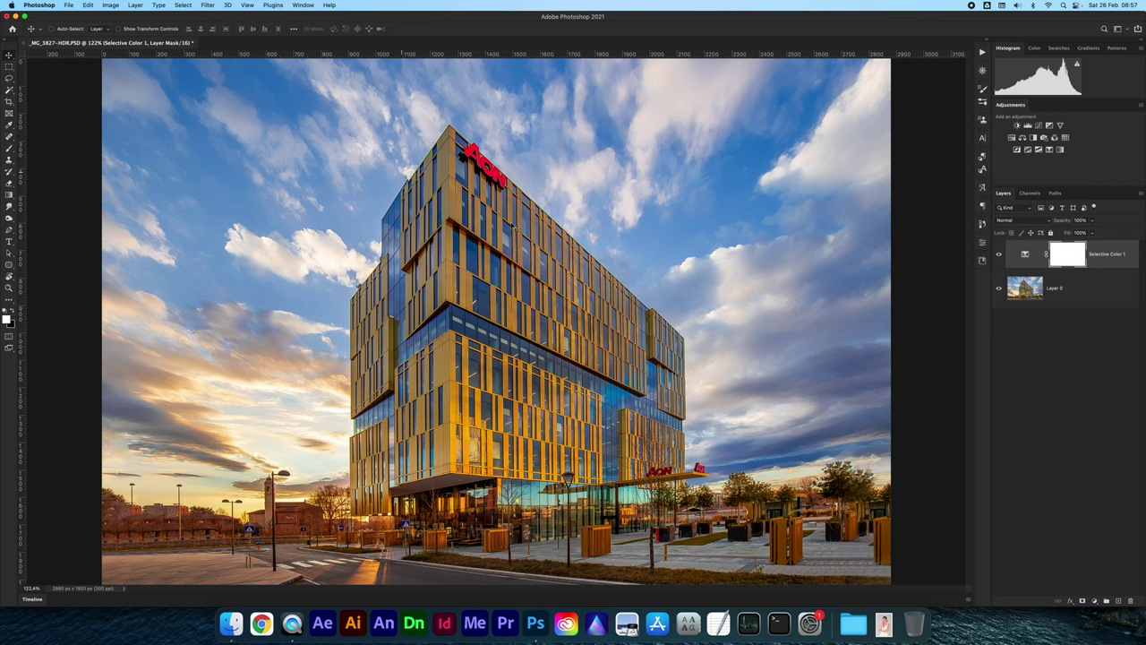
Compare the image with Selective Color 1 on and off, then lower its opacity
left_click(999, 254)
left_click(1000, 256)
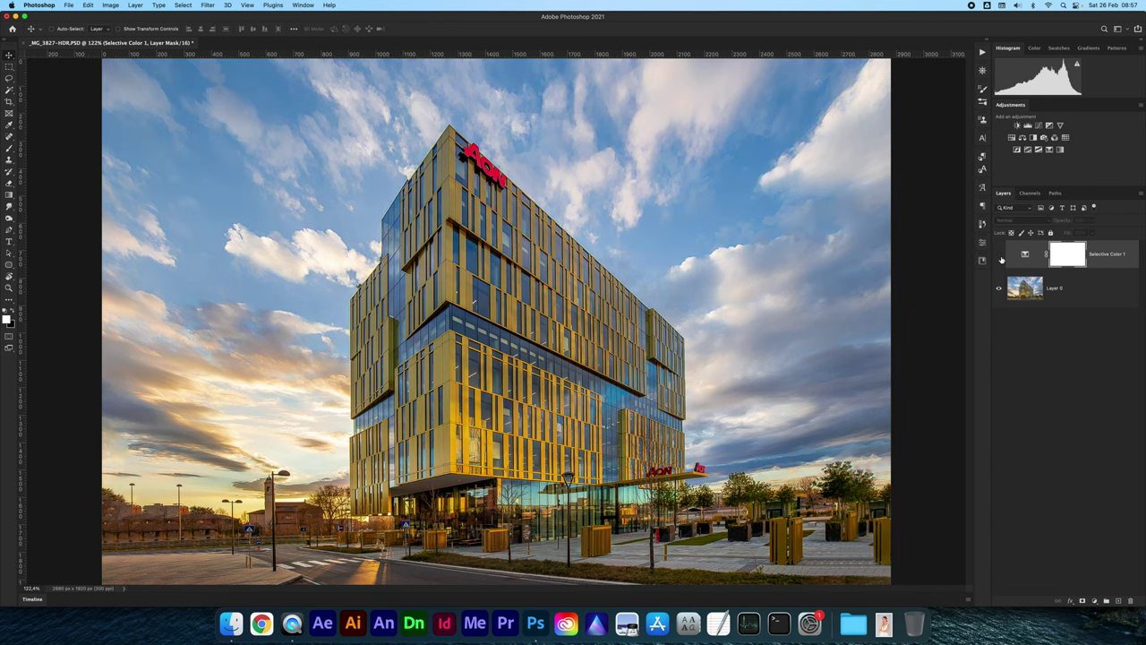
left_click(1000, 256)
left_click(1000, 256)
left_click(1000, 256)
left_click(1000, 256)
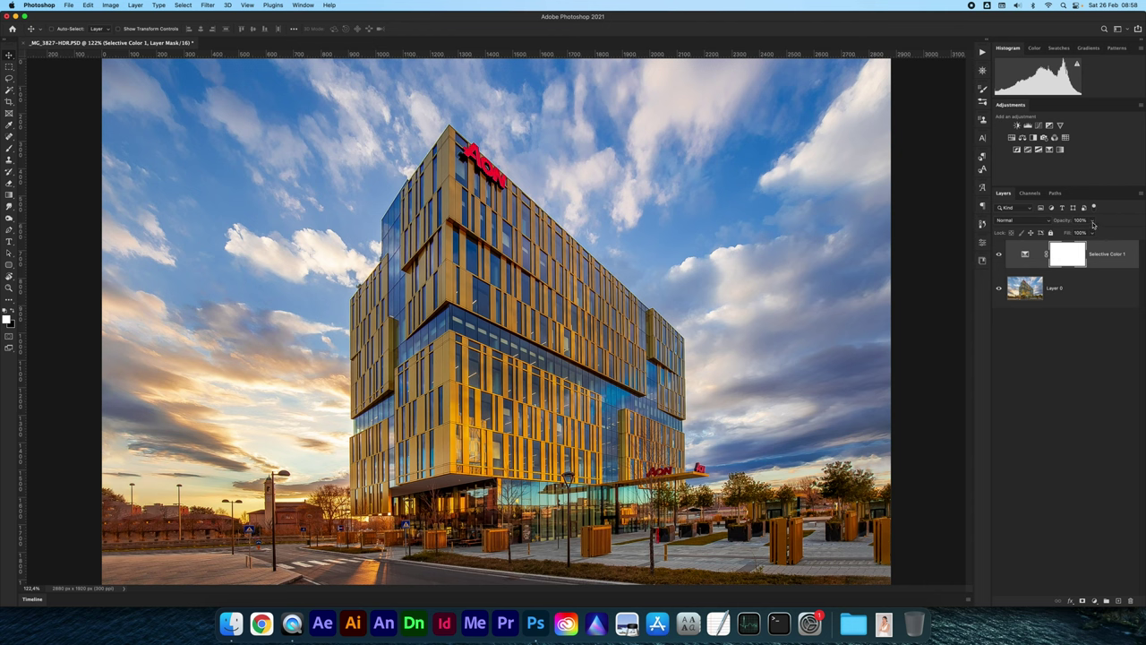
key("7")
Recheck the reduced grading against the original, then stamp all visible layers into Layer 1
left_click(999, 254)
left_click(999, 254)
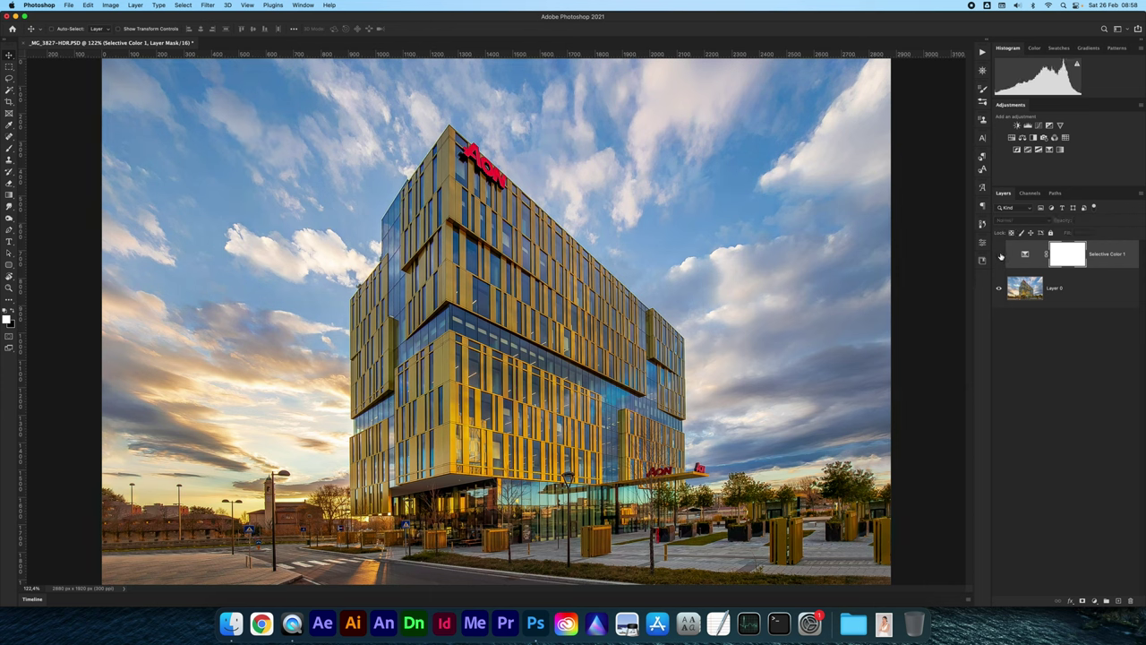
left_click(999, 254)
left_click(999, 254)
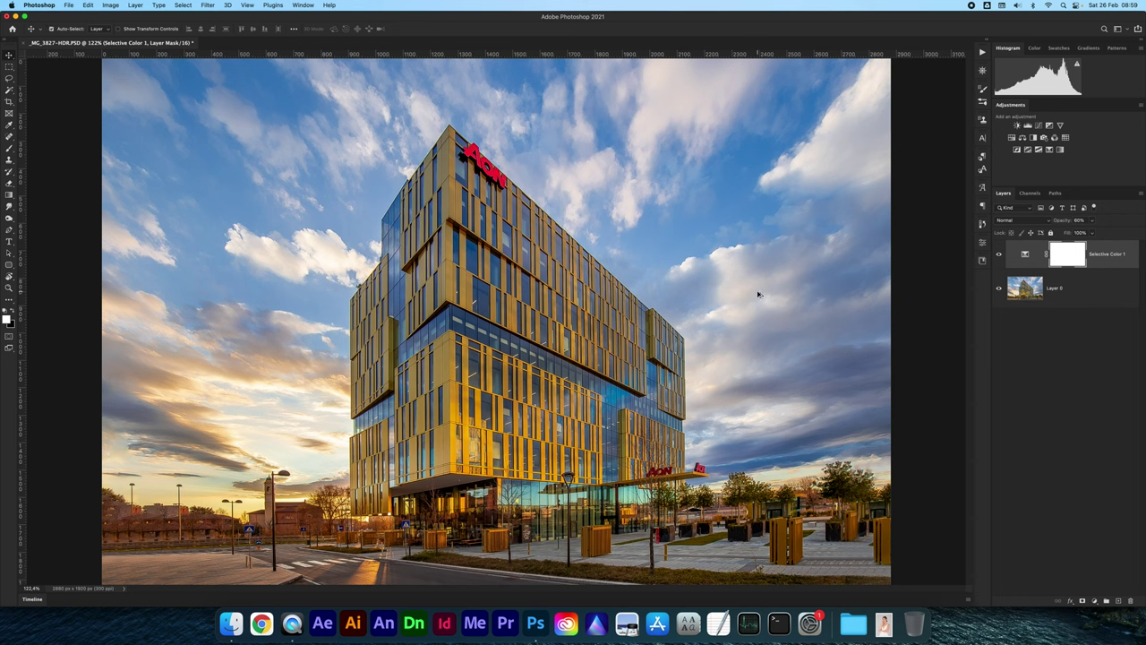
key("super+alt+shift+e")
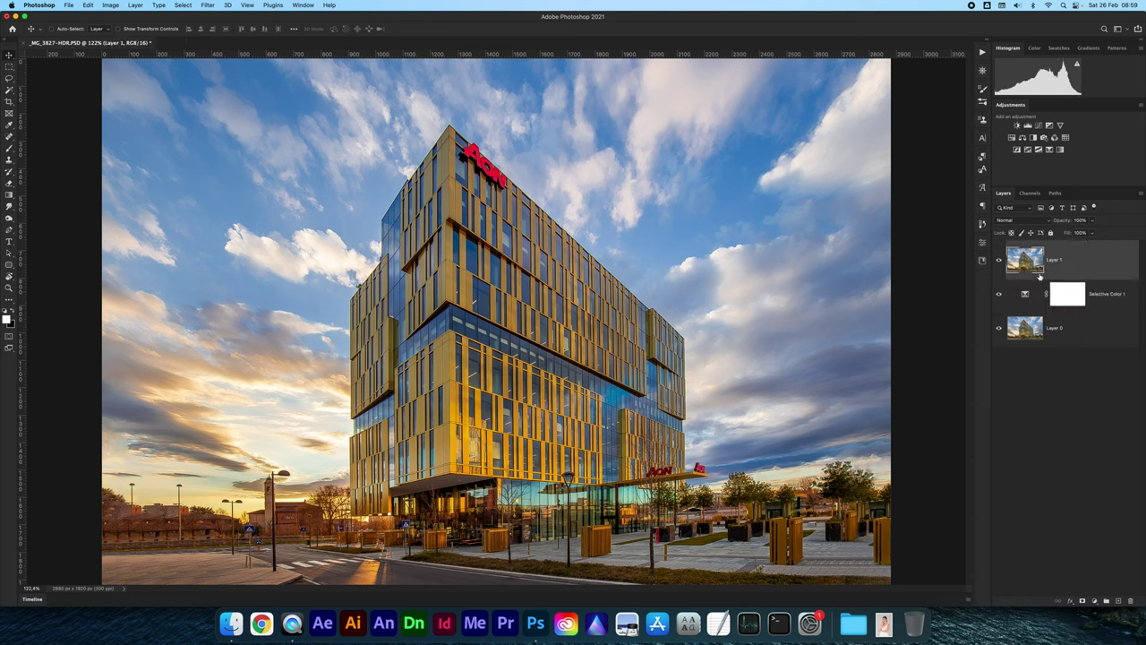
Convert Layer 1 to a smart object, then try Camera Raw's geometry guides and cancel
right_click(1057, 263)
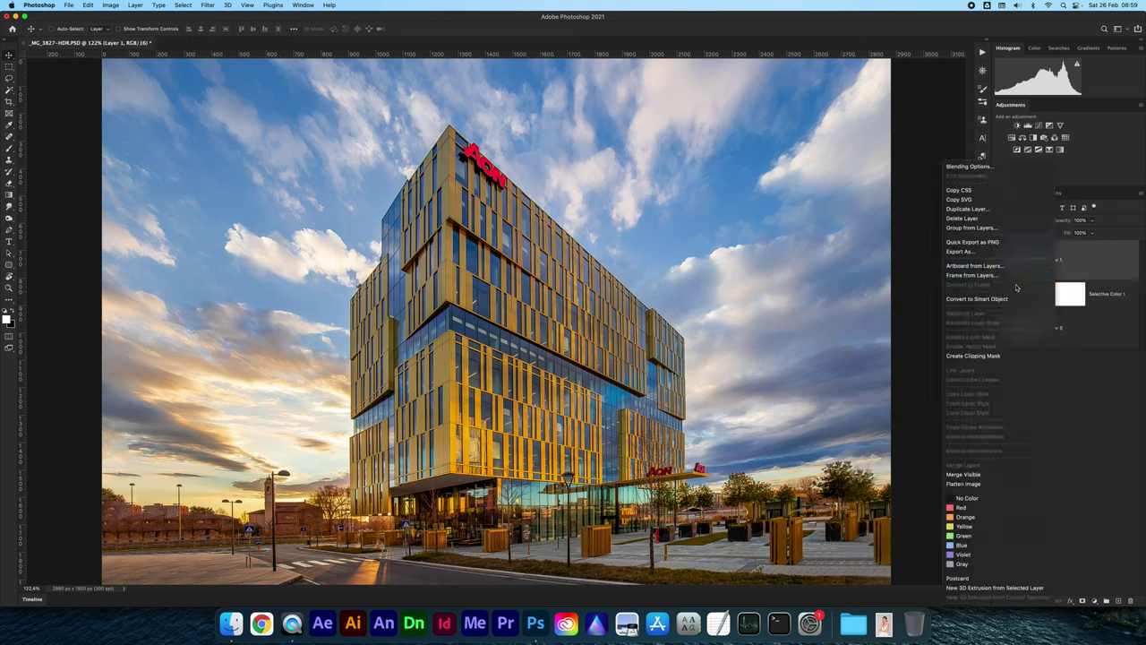
left_click(982, 299)
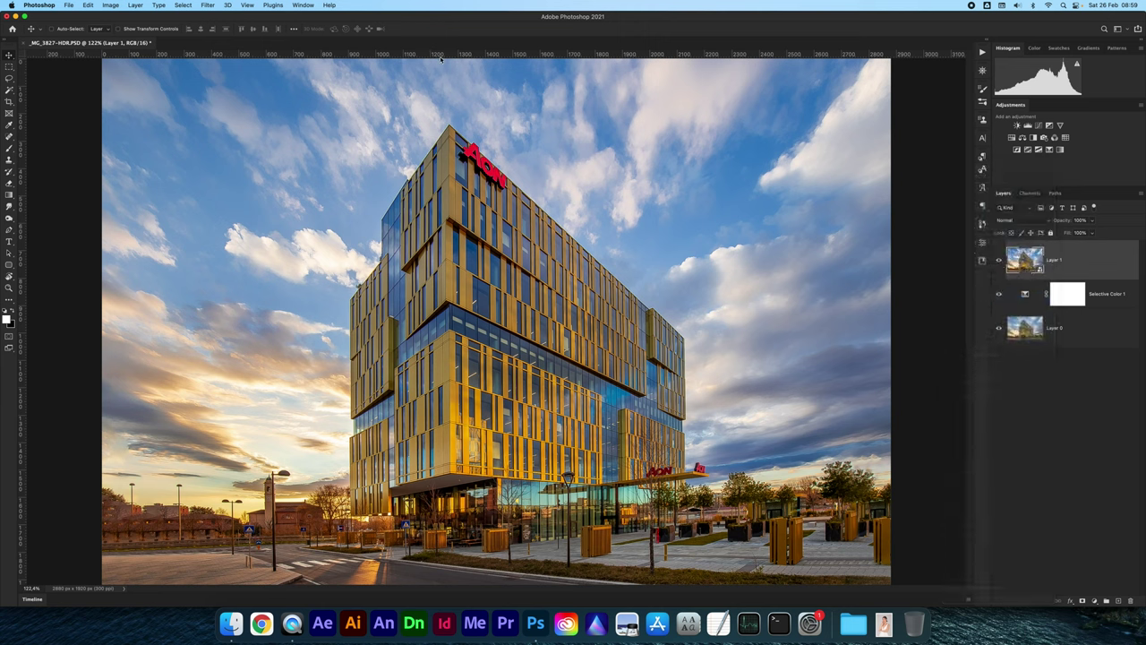
left_click(207, 6)
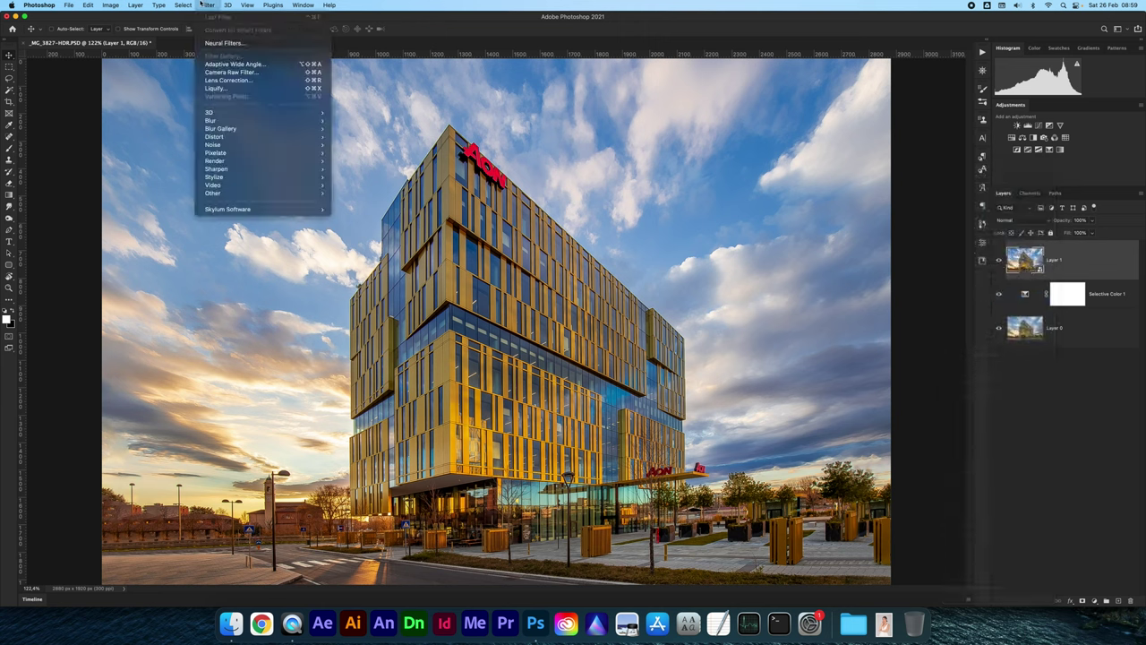
left_click(235, 72)
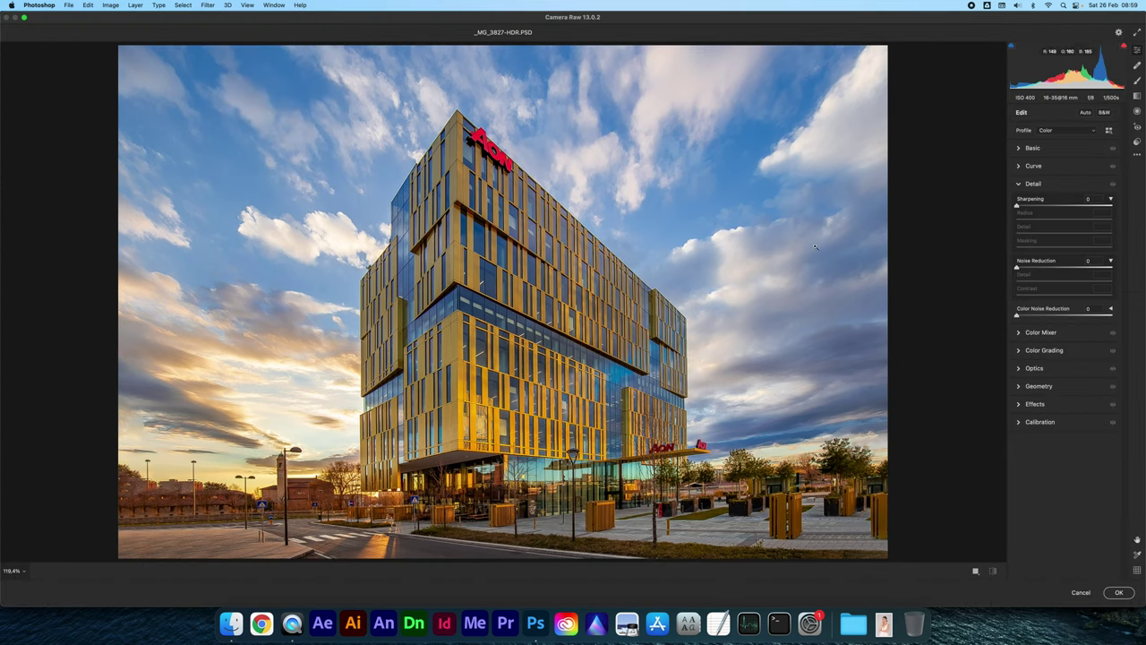
left_click(1039, 386)
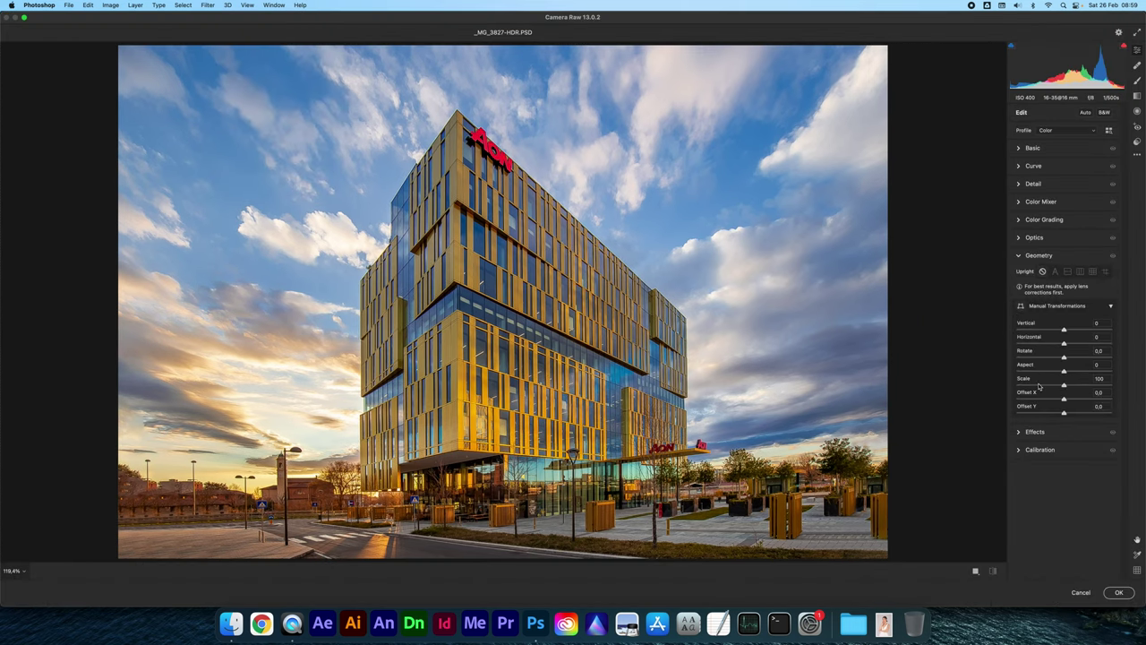
left_click(1105, 270)
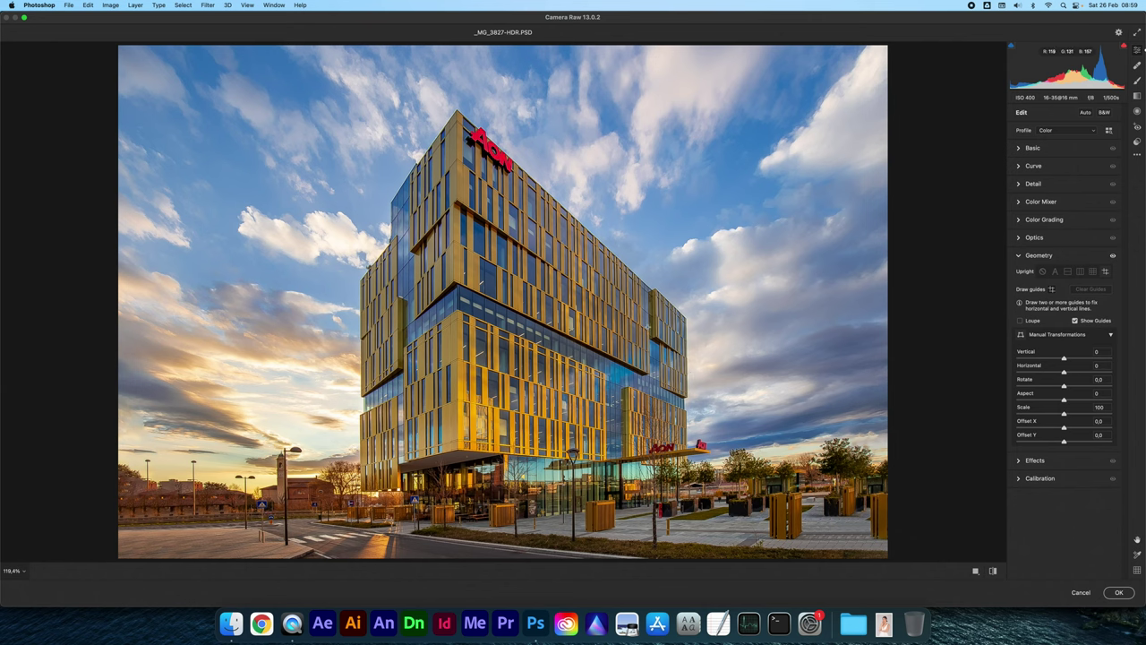
left_click(1080, 593)
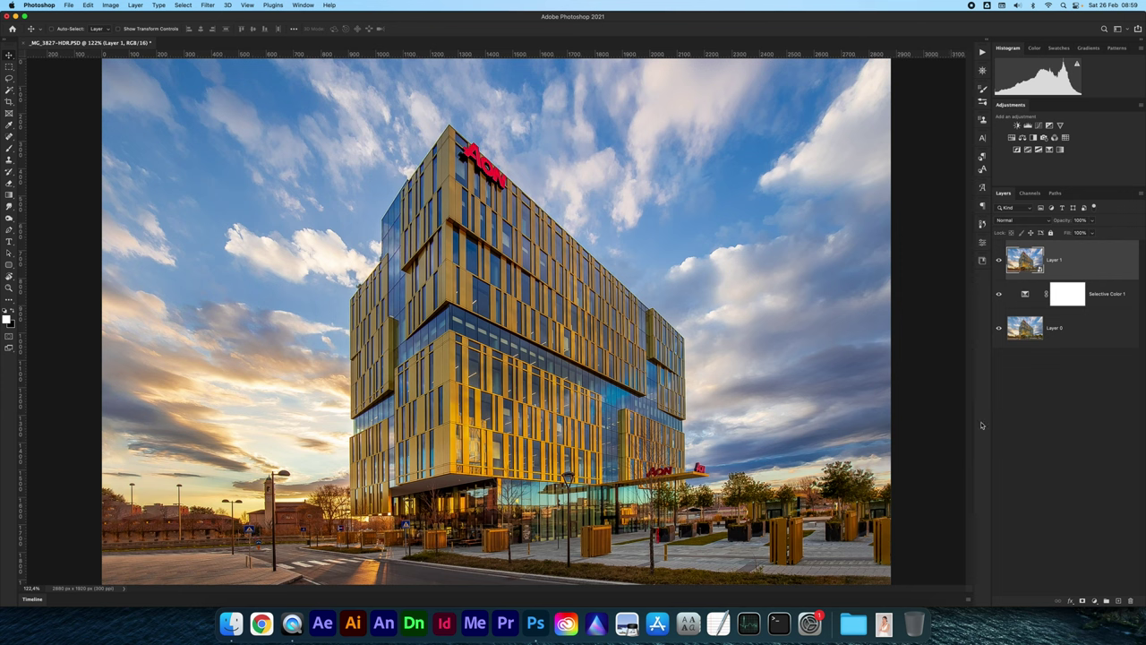